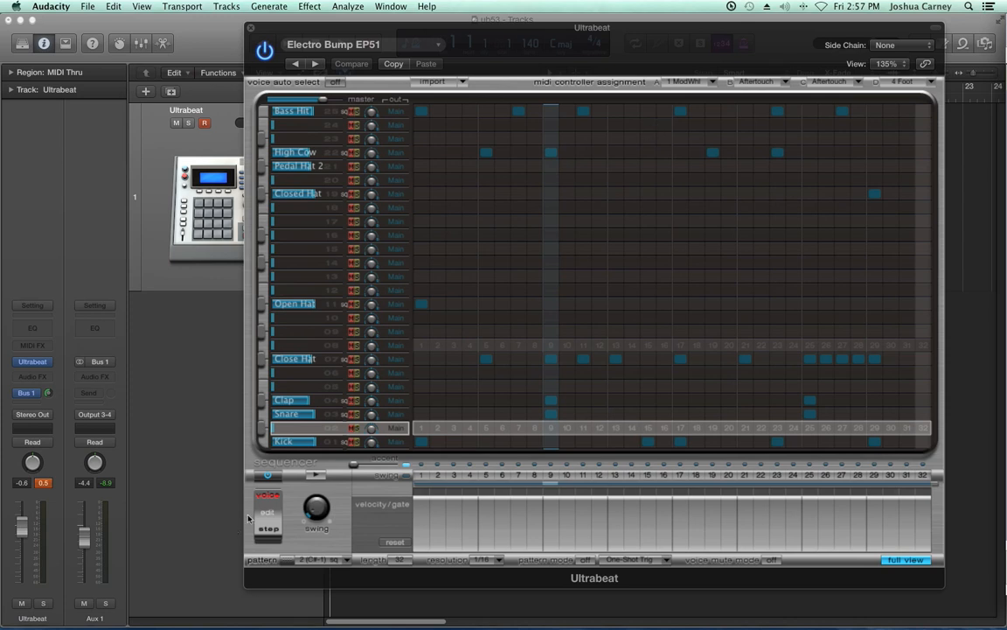
Step: Play the full drum pattern in the sequencer and stop it
left_click(315, 477)
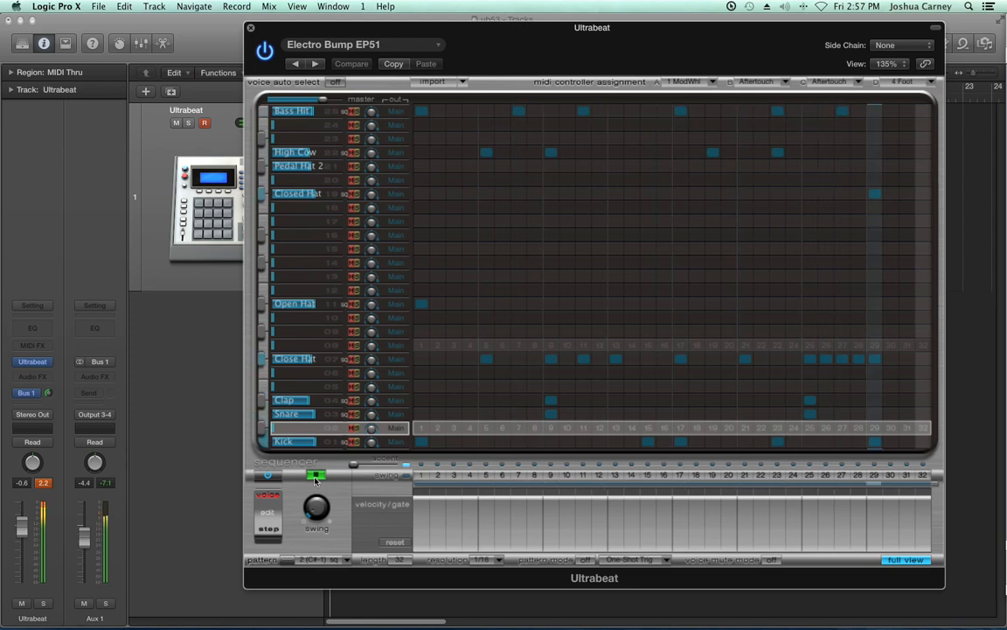
left_click(316, 477)
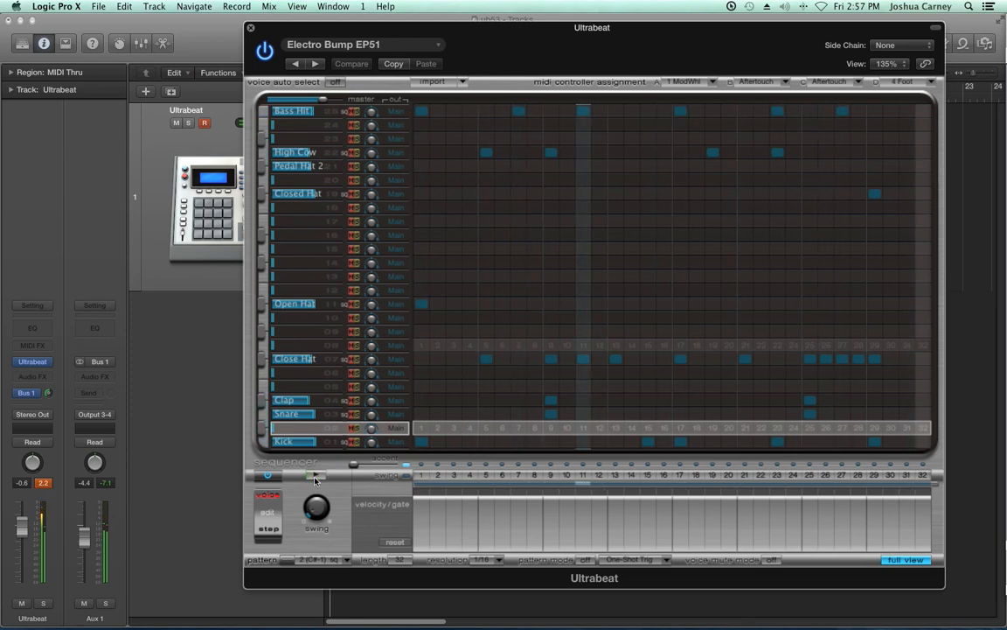
Step: Leave the full grid view for the synthesizer parameters and set the sequencer to step edit mode
left_click(267, 535)
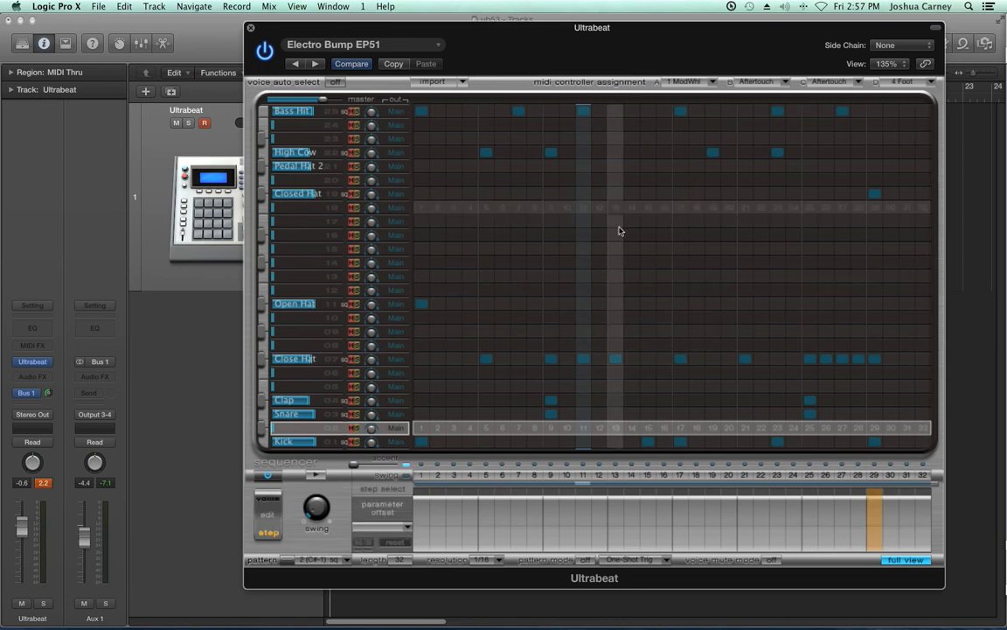
left_click(268, 496)
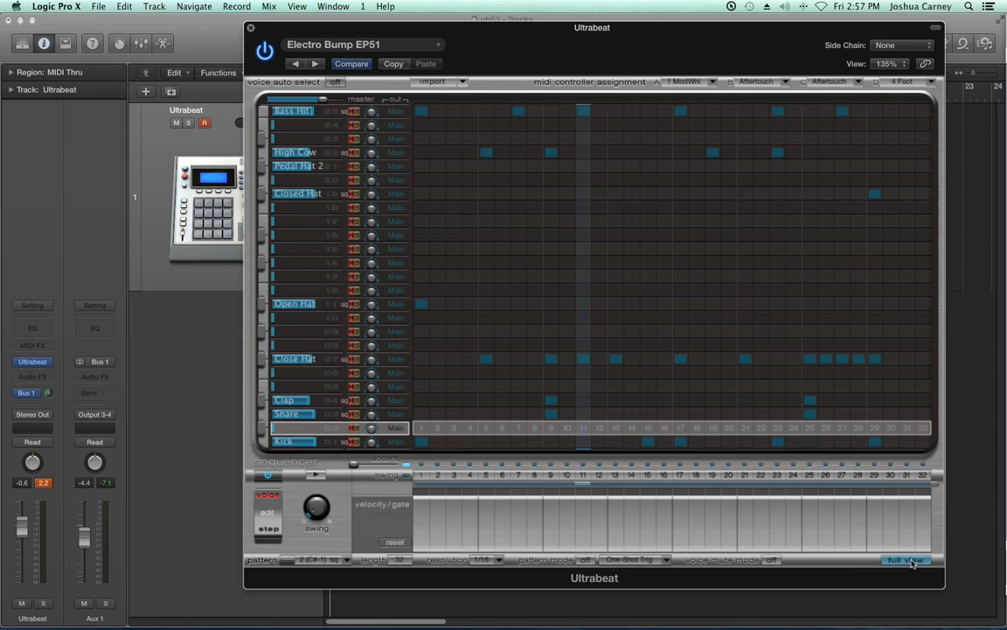
left_click(909, 560)
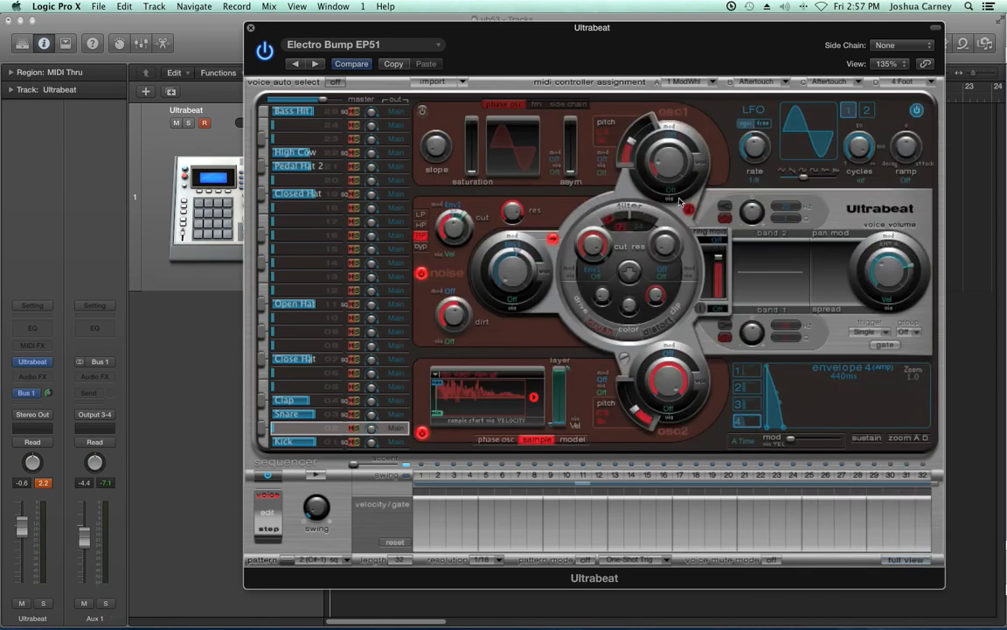
left_click(263, 532)
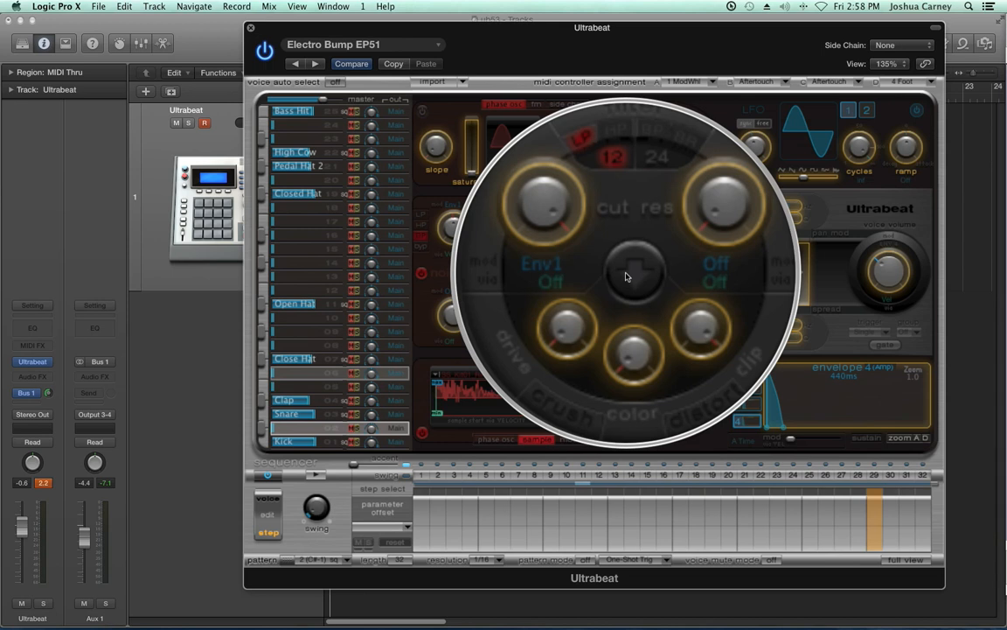
Step: On the unnamed voice 16, offset the Osc2 pitch of step 1 down to D -1
left_click(330, 236)
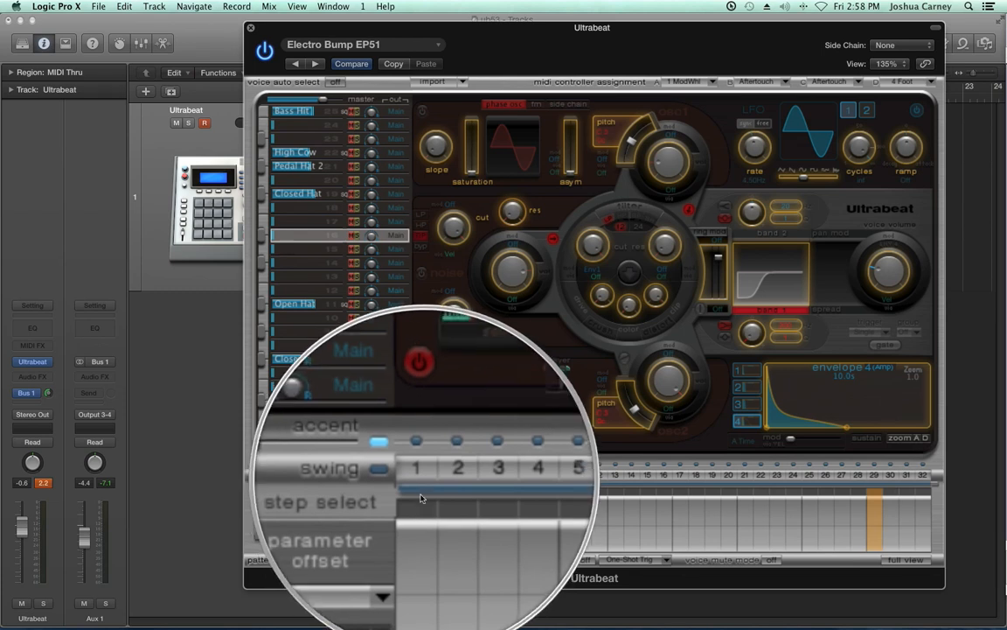
left_click(422, 492)
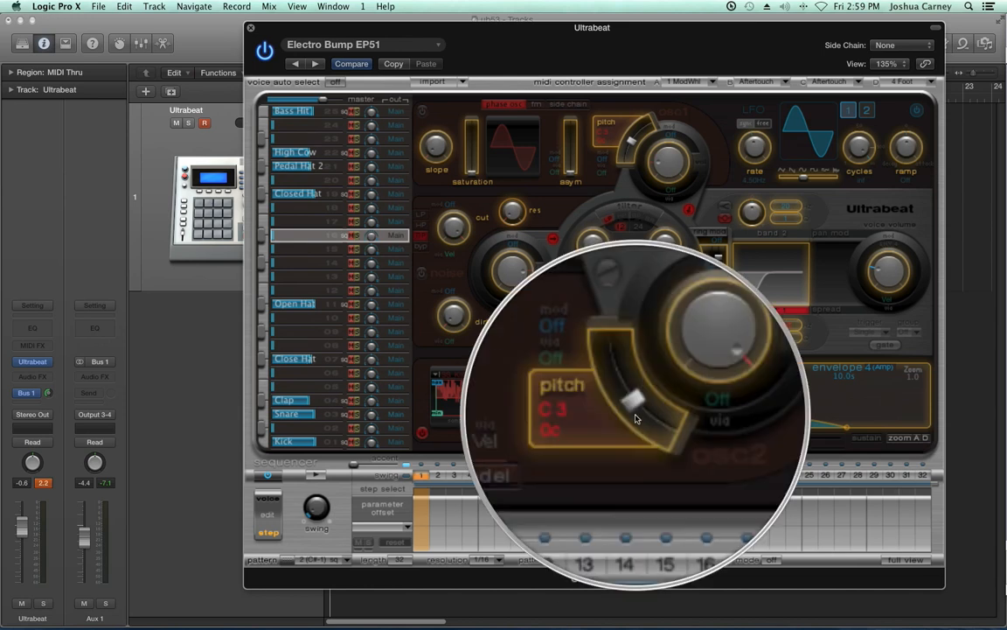
left_click_drag(636, 412, 715, 461)
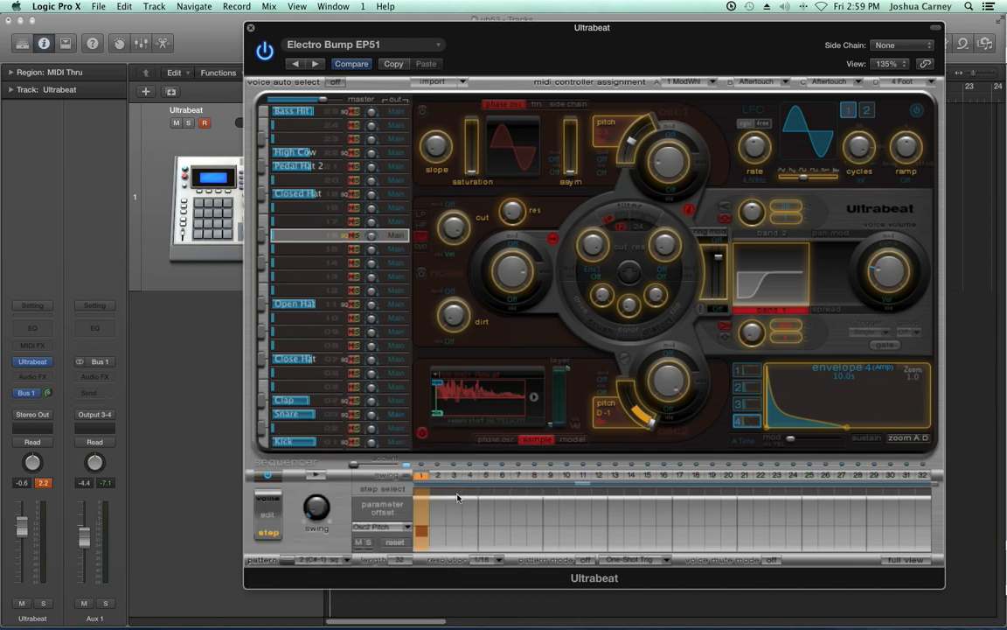
Step: Add Osc2 pitch offsets on voice 16, raising step 4 to B 7 and lowering step 7 to C -1
left_click(472, 494)
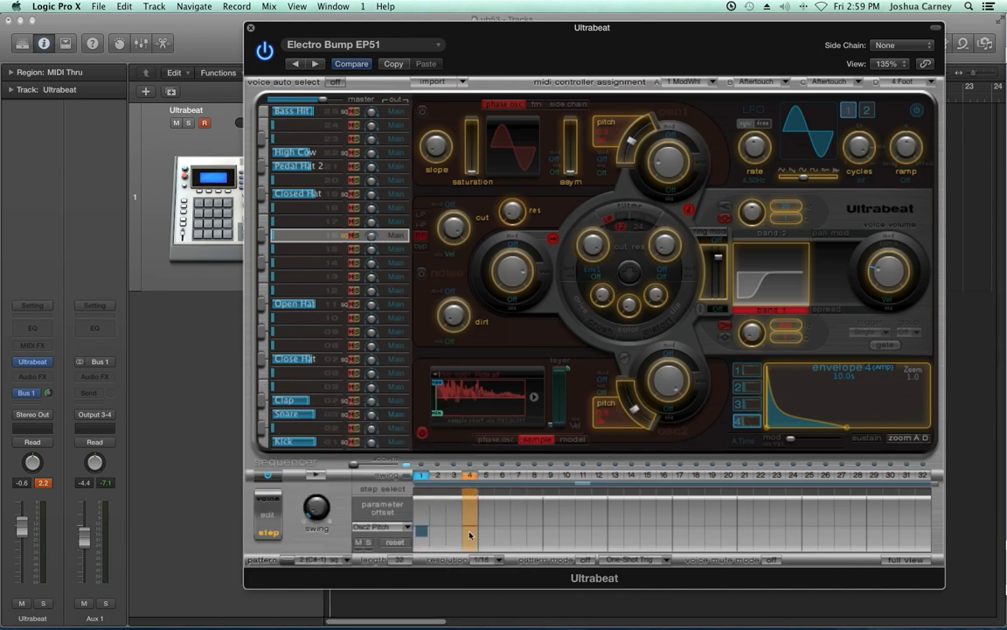
left_click_drag(470, 532, 471, 519)
left_click(518, 488)
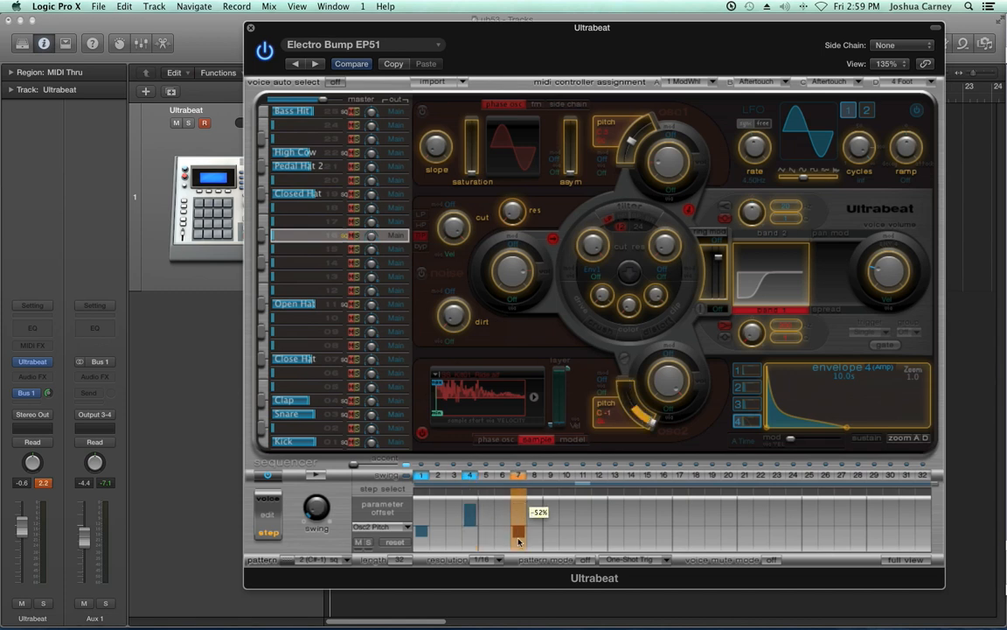
left_click(470, 494)
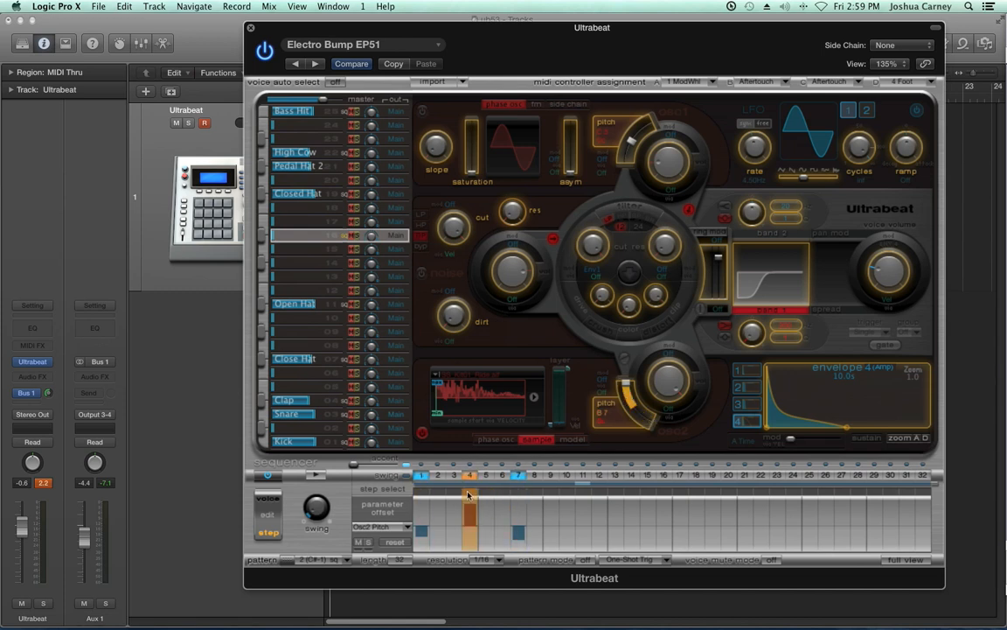
left_click(517, 489)
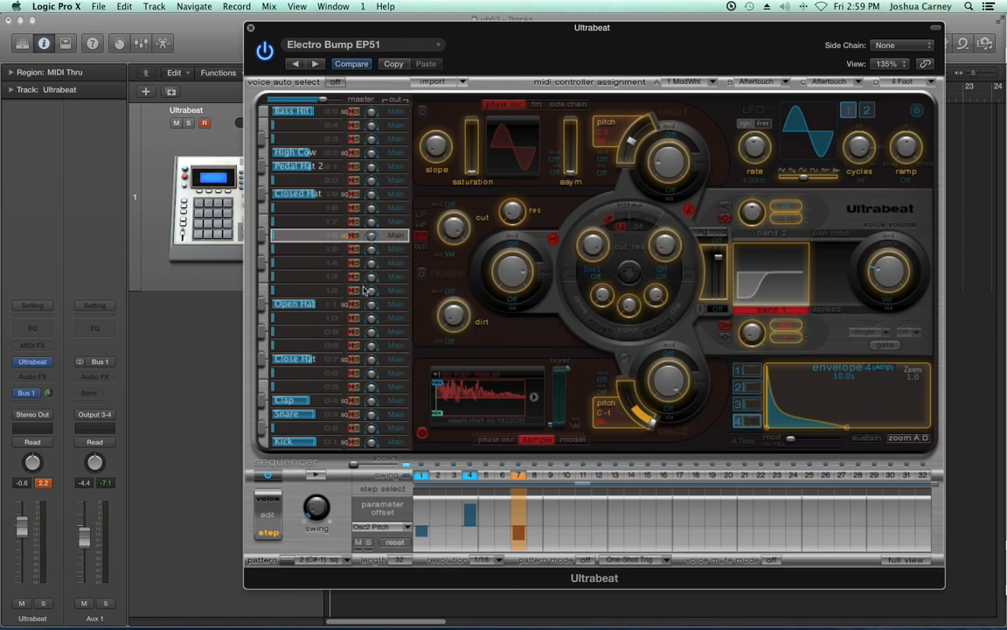
Step: Remove the triggers on steps 1, 4 and 7 of voice 16
left_click(423, 476)
left_click(470, 476)
left_click(518, 476)
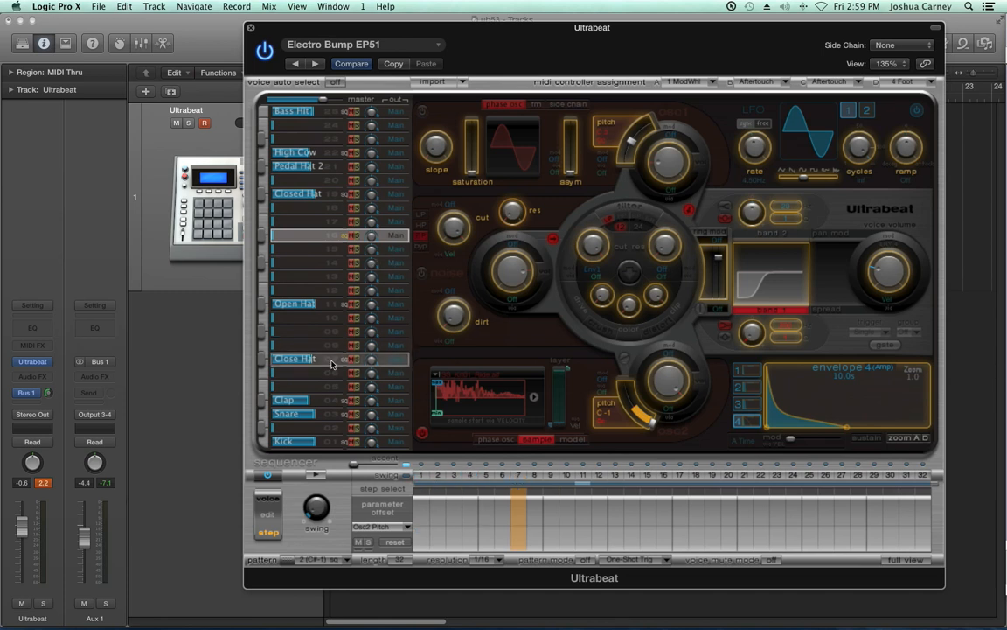
Step: Solo the Close Hat voice and play its pattern in the full grid view
left_click(295, 366)
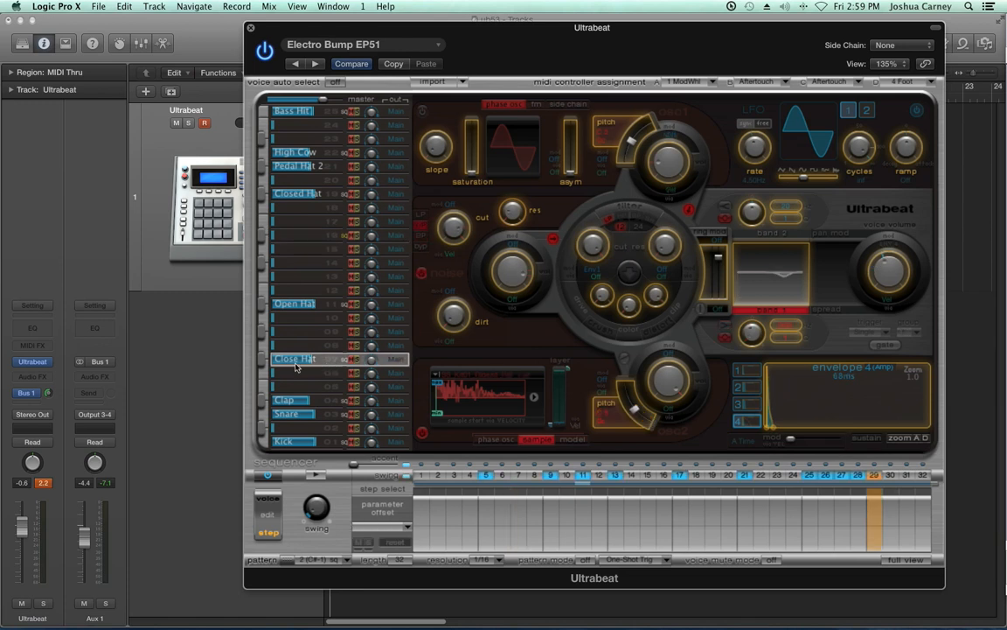
left_click(892, 560)
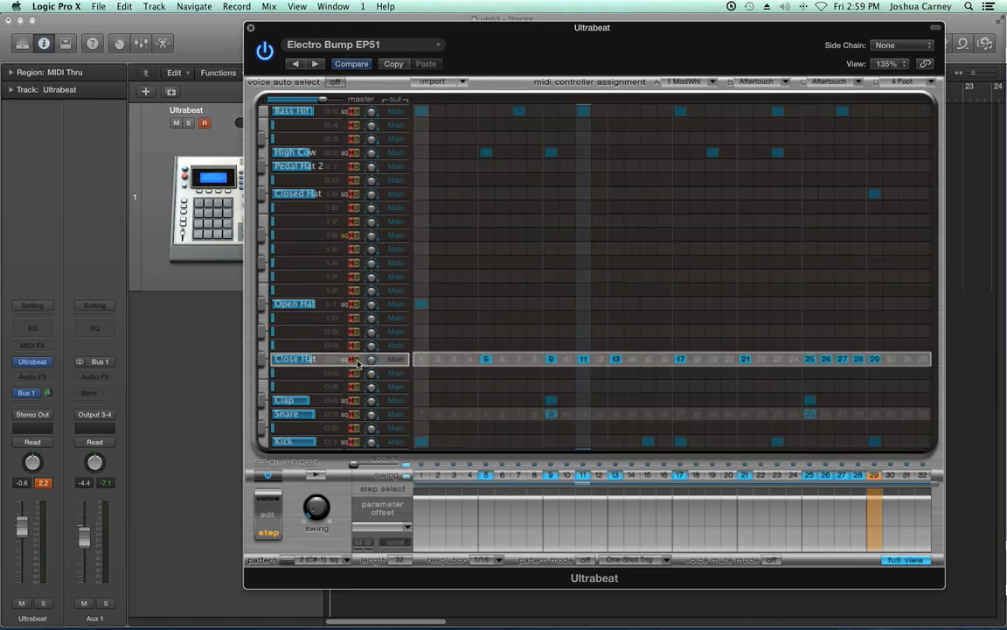
left_click(357, 359)
left_click(315, 476)
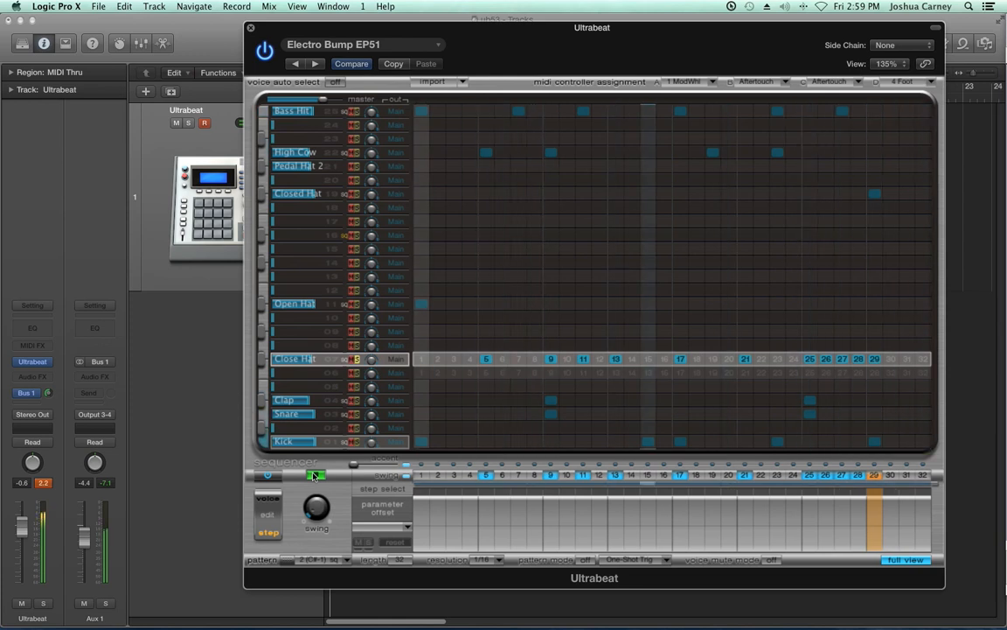
left_click(314, 475)
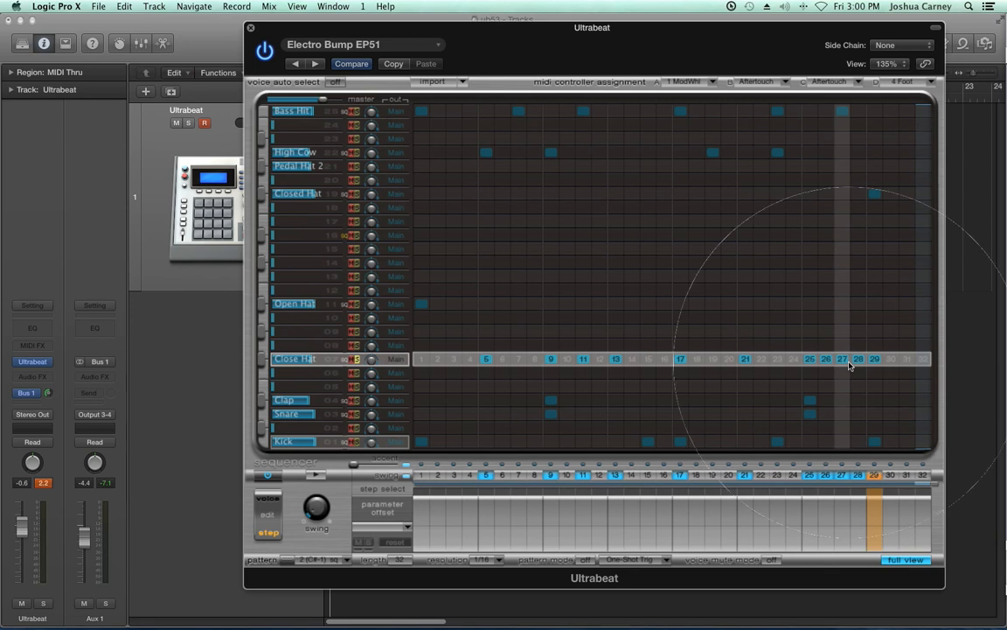
Step: Lower the Close Hat's Osc2 pitch on steps 25 to 28, from D#-1 on step 25 ascending to E 1 on step 28
left_click(893, 560)
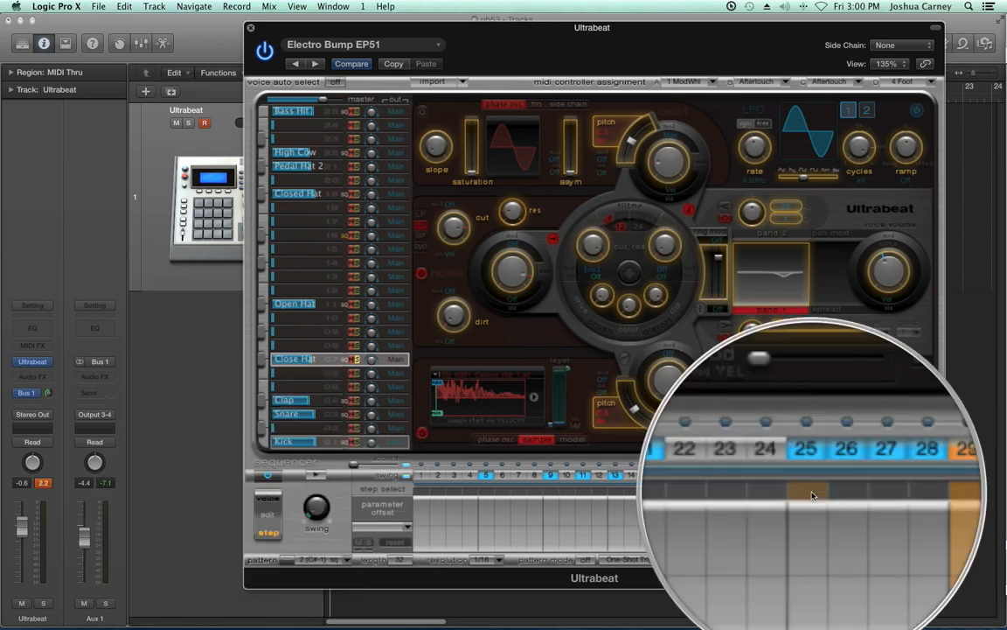
left_click(812, 495)
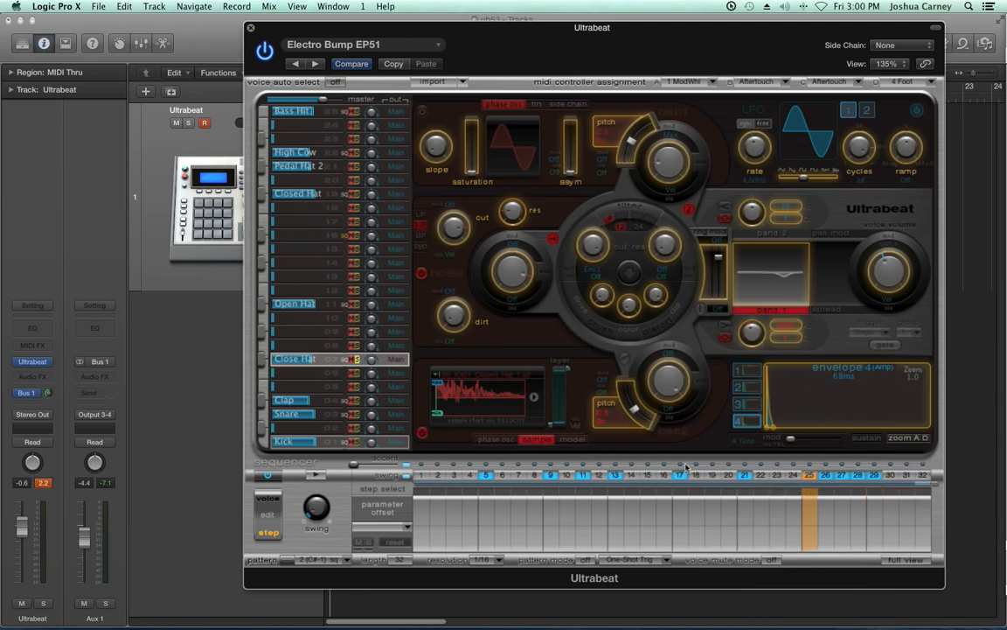
mouse_move(636, 415)
left_click_drag(636, 414, 664, 446)
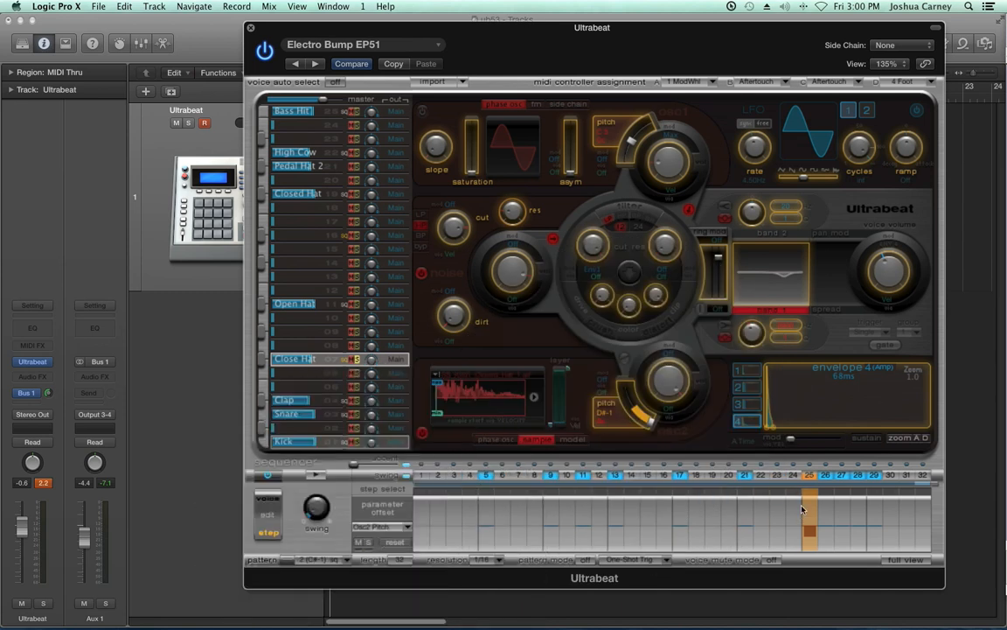
left_click(826, 496)
left_click_drag(824, 528, 861, 533)
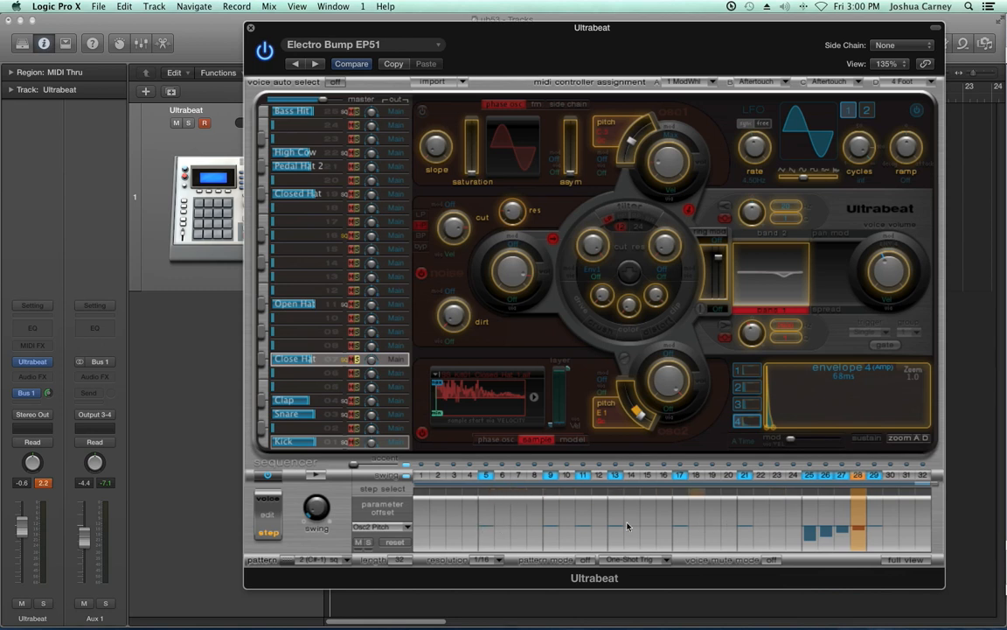
Step: Raise the Close Hat's Osc2 pitch to D#7 on step 9 and G#7 on step 17, and play the result
left_click_drag(551, 525, 554, 516)
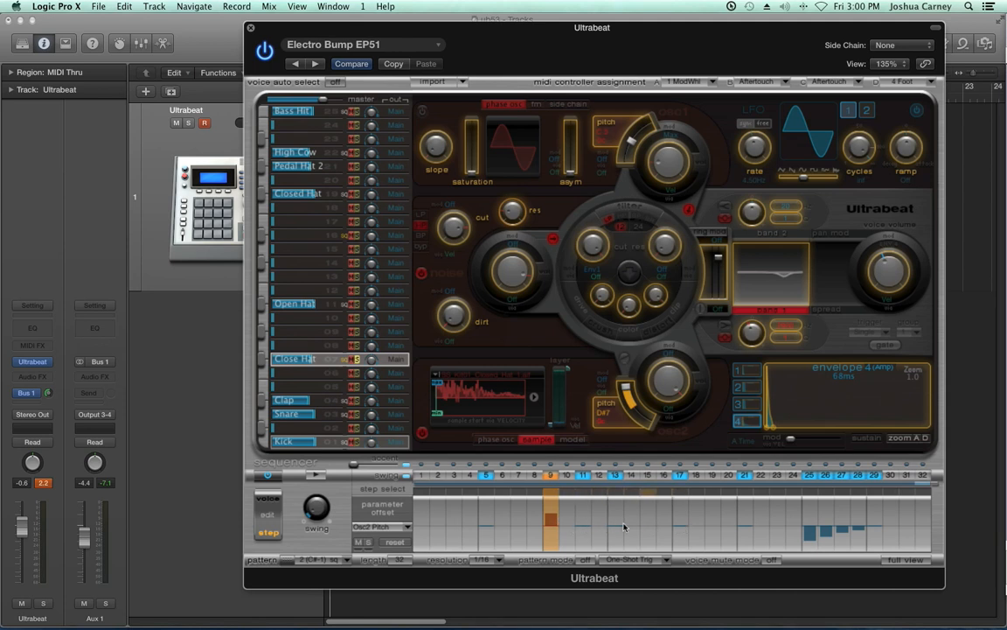
left_click_drag(679, 518, 687, 517)
left_click(316, 475)
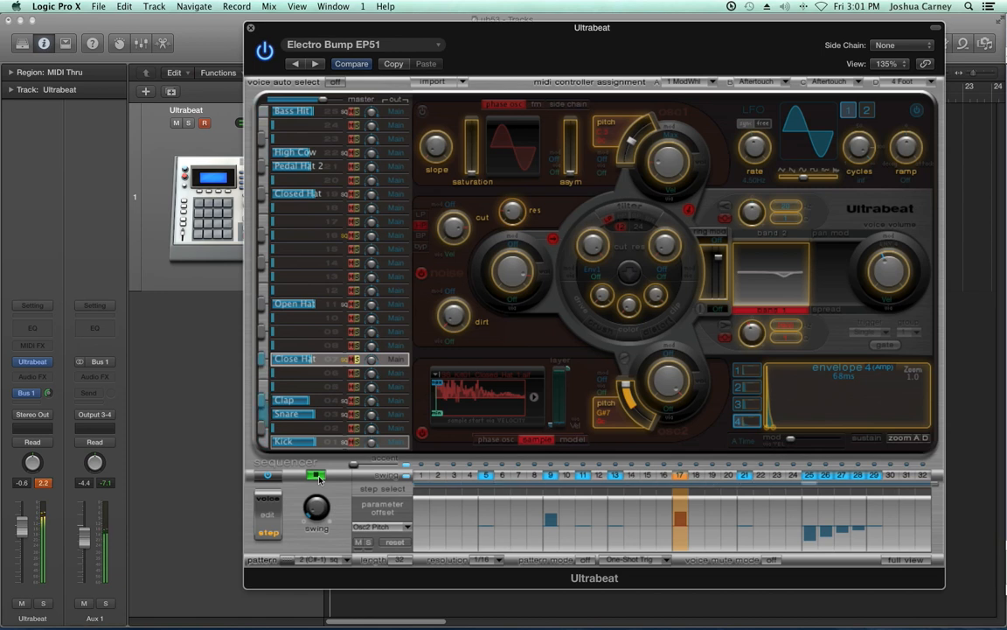
left_click(319, 477)
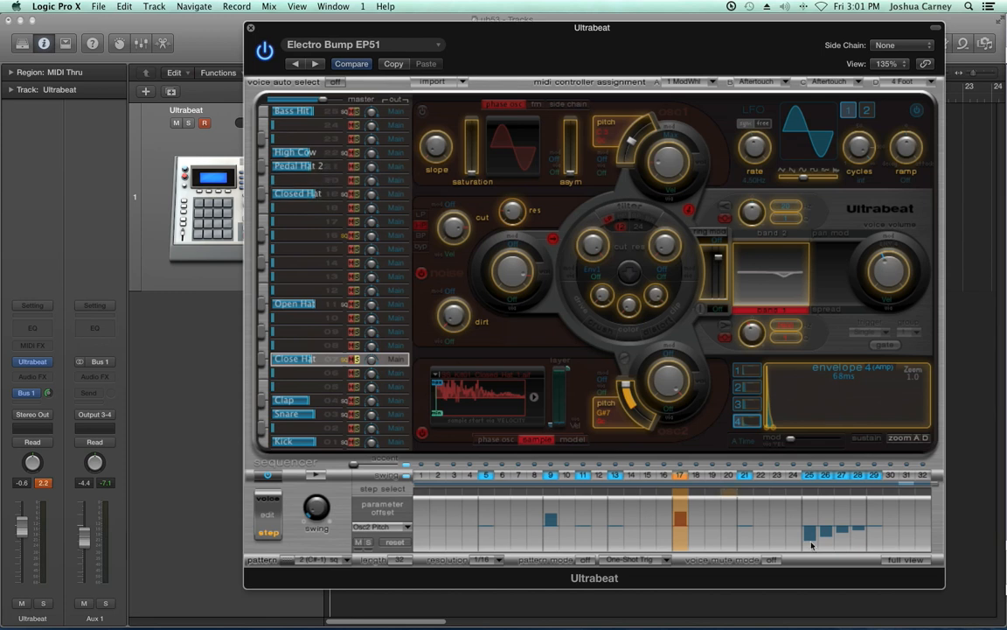
Step: Return to voice mode and the full grid view, and add triggers on every downbeat for Pedal Hat 2
left_click(270, 496)
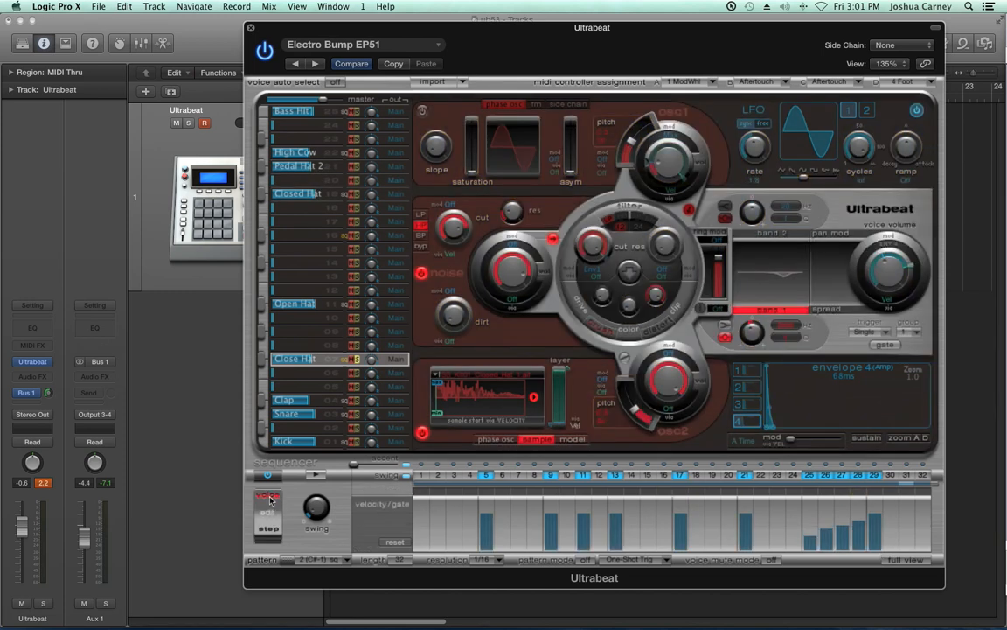
left_click(905, 561)
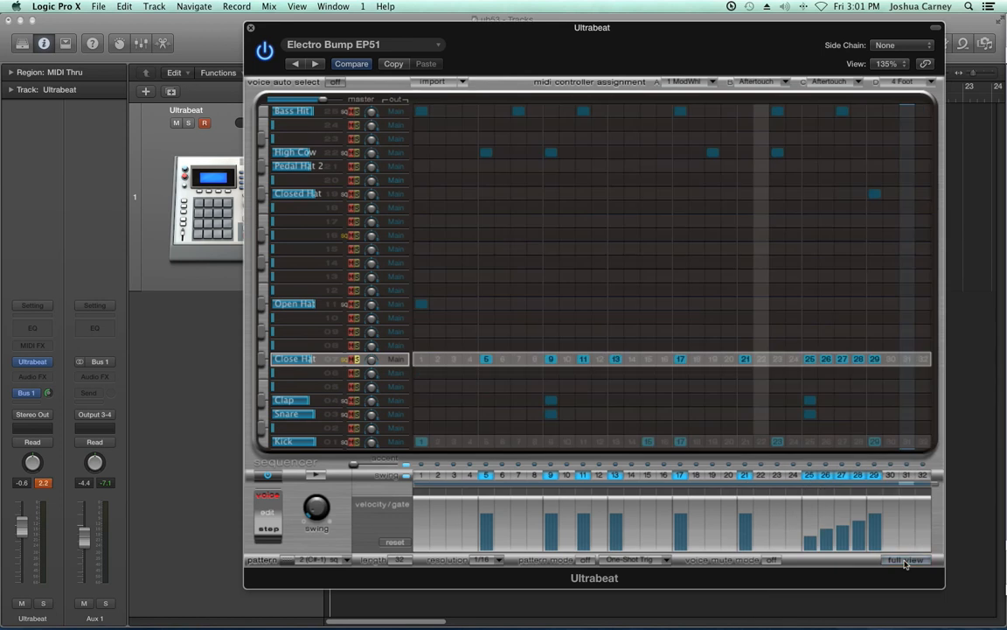
left_click(287, 166)
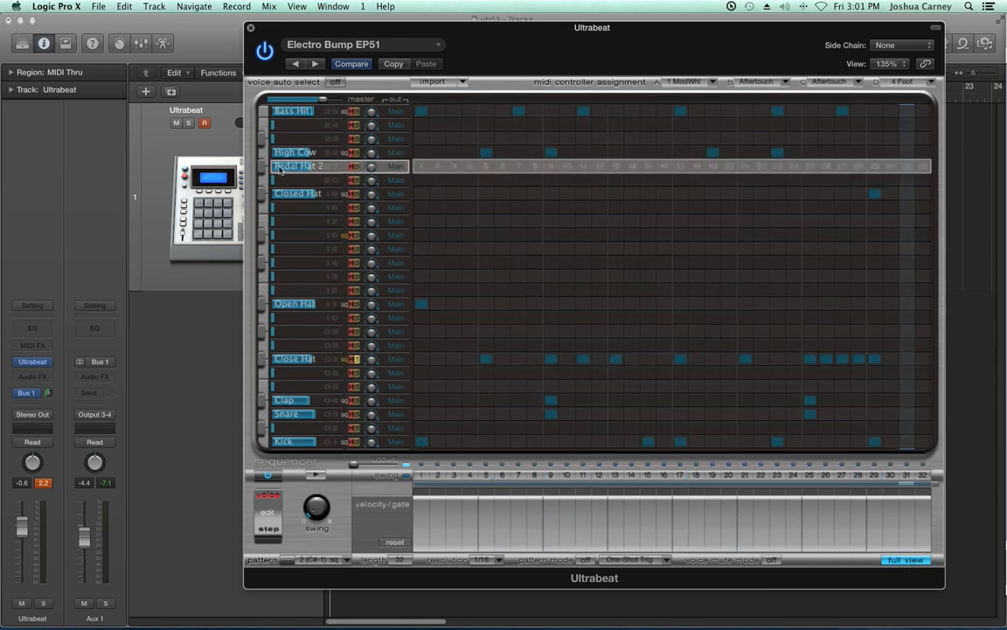
left_click(264, 170)
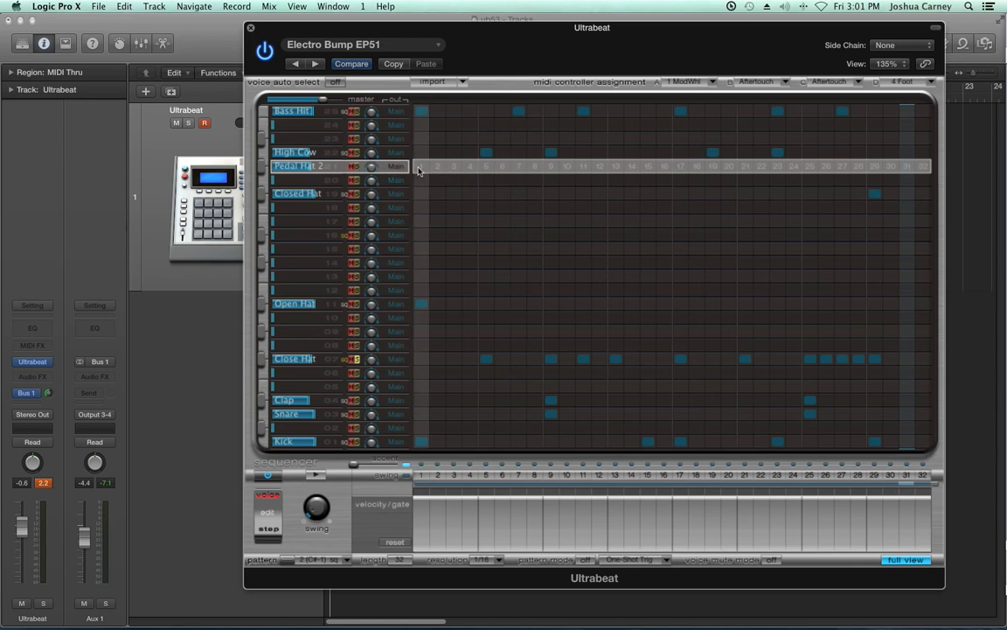
left_click(421, 167)
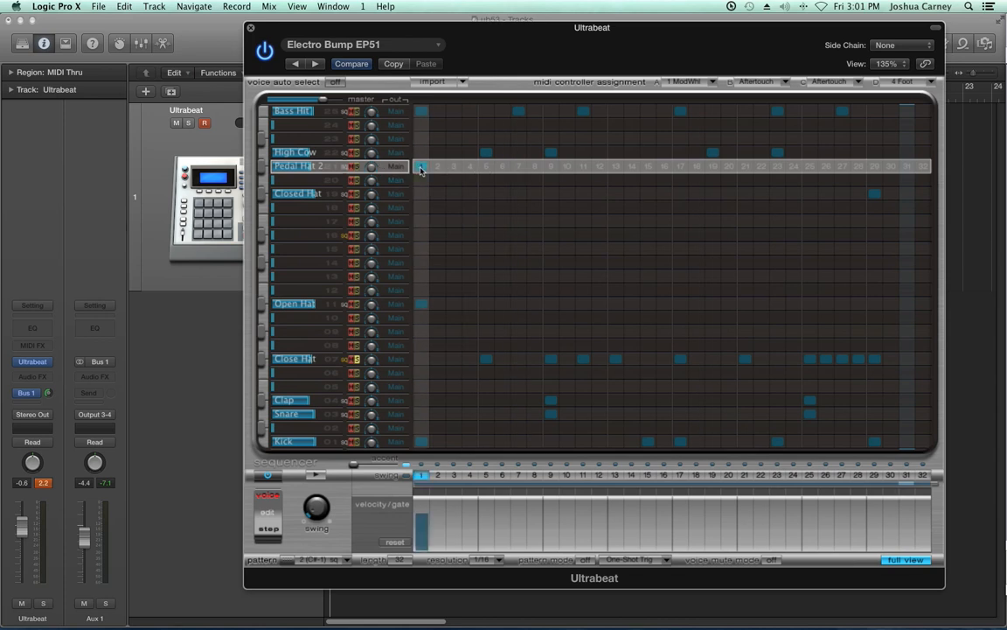
right_click(422, 171)
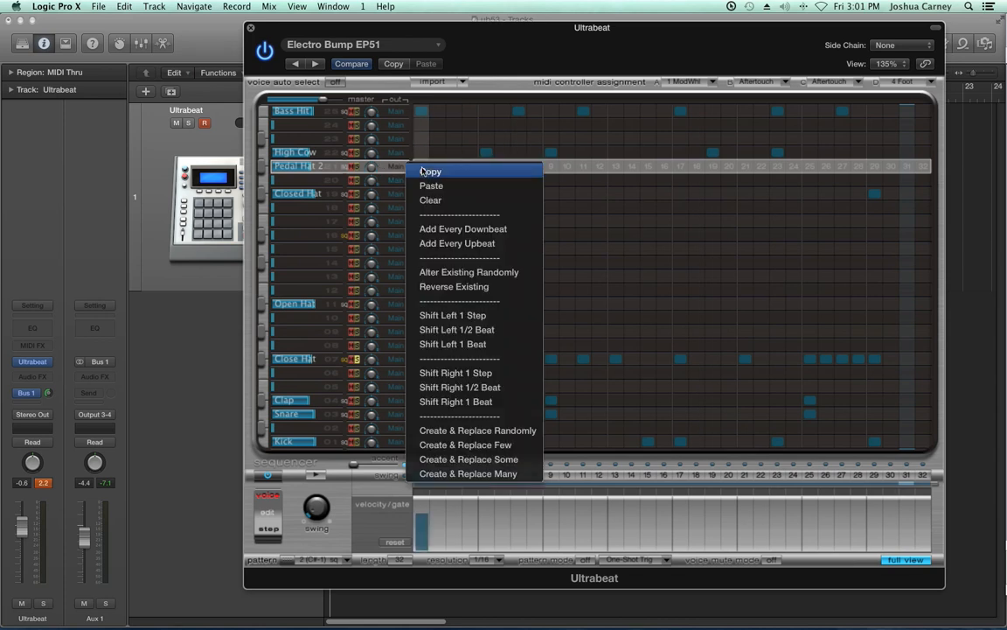
left_click(443, 225)
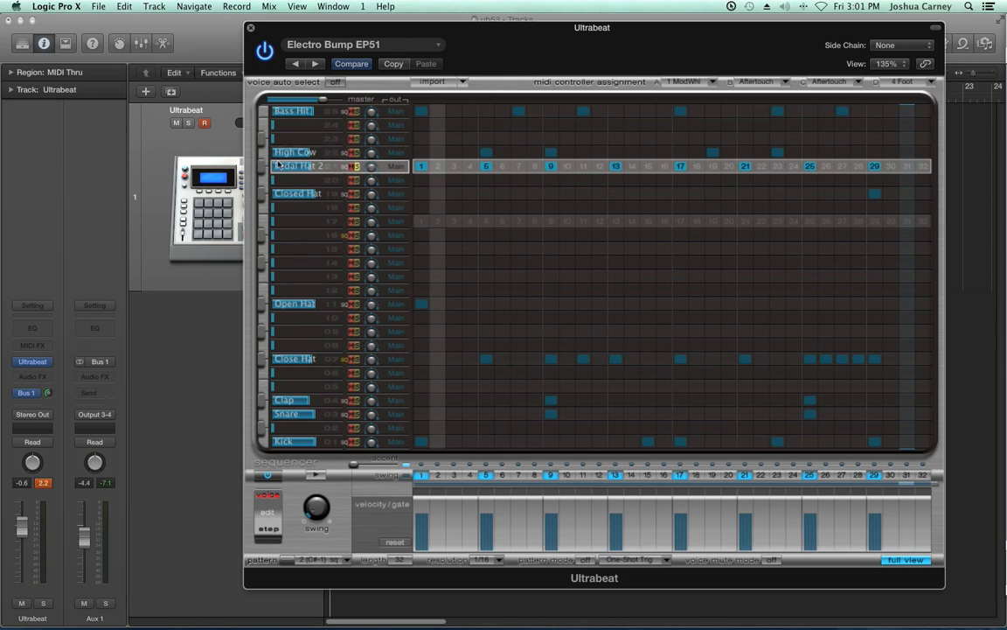
Step: Play the Pedal Hat 2 pattern, show its synthesizer parameters and stop playback
left_click(317, 476)
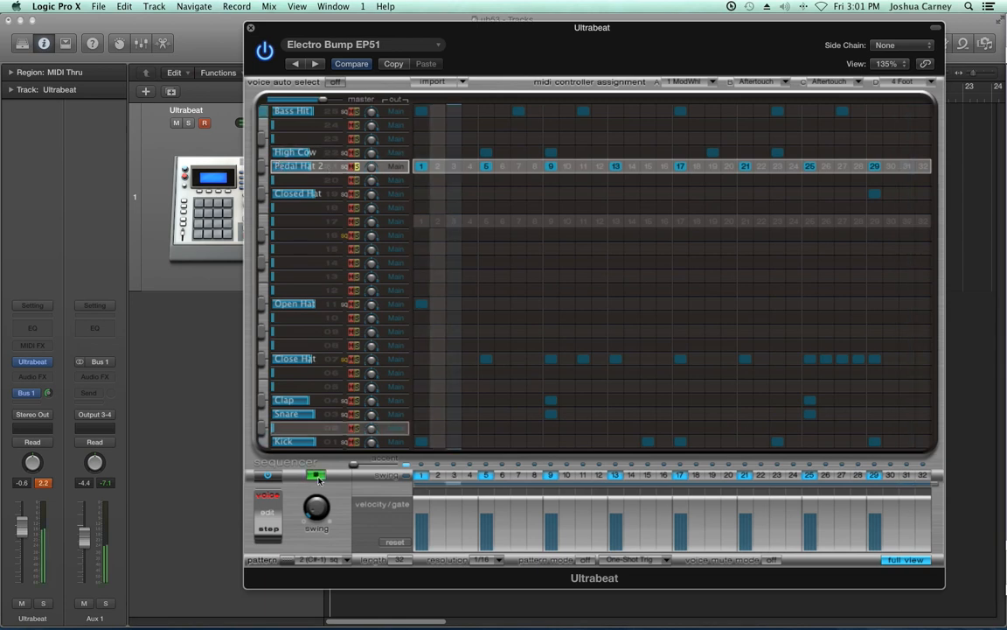
left_click(905, 559)
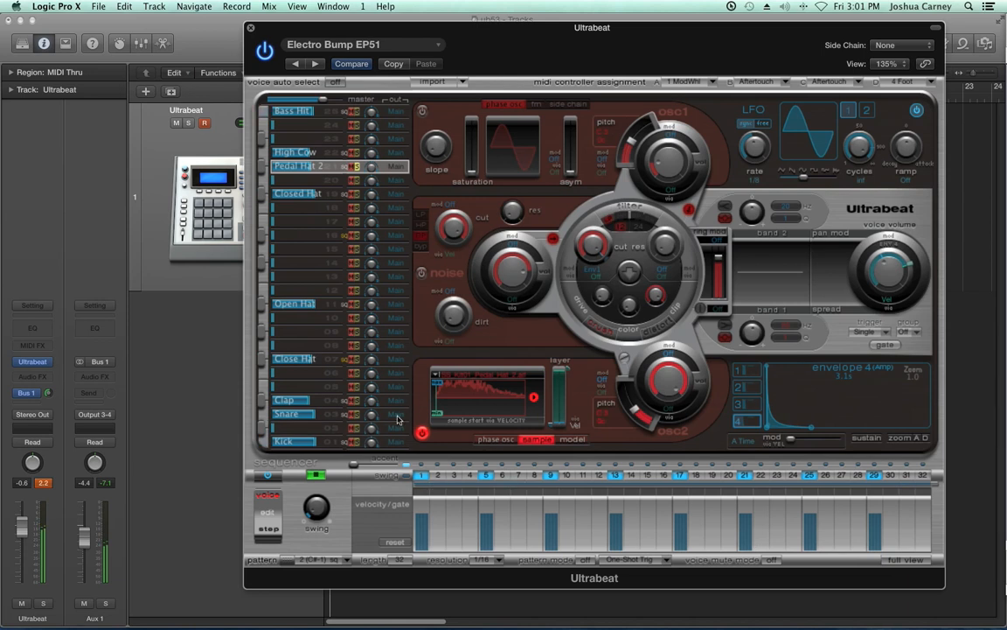
key("space")
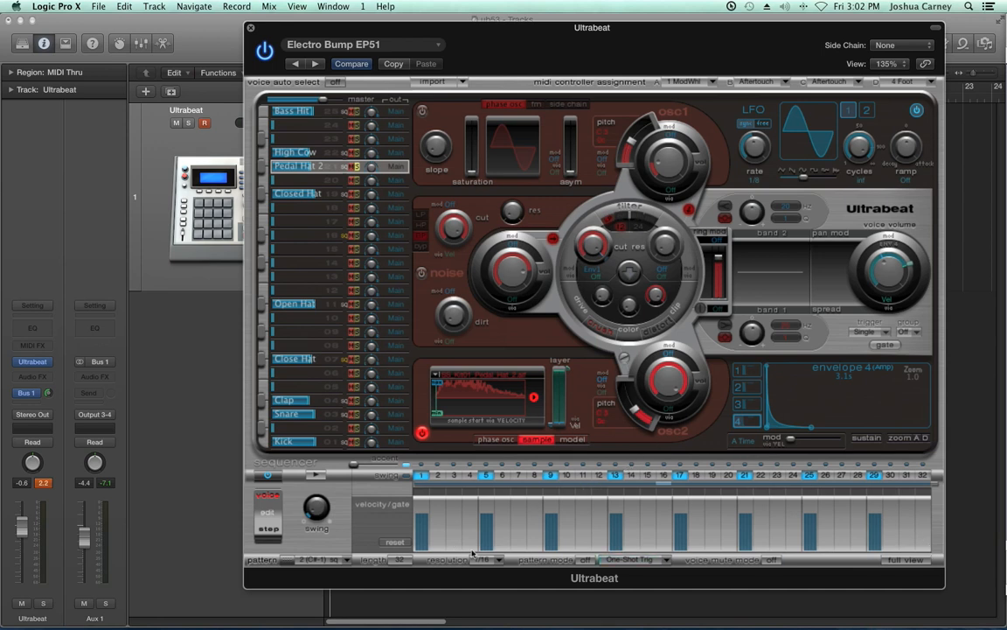
Step: Enable Pedal Hat 2's filter in HP mode and, during playback, set its cutoff to about 0.95
left_click(623, 210)
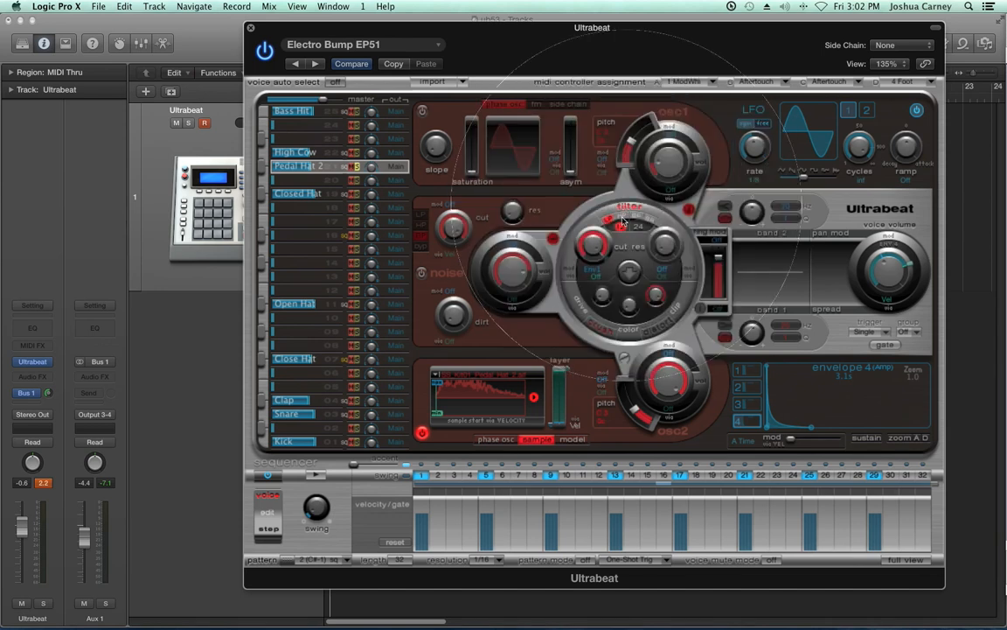
left_click(623, 218)
left_click(317, 477)
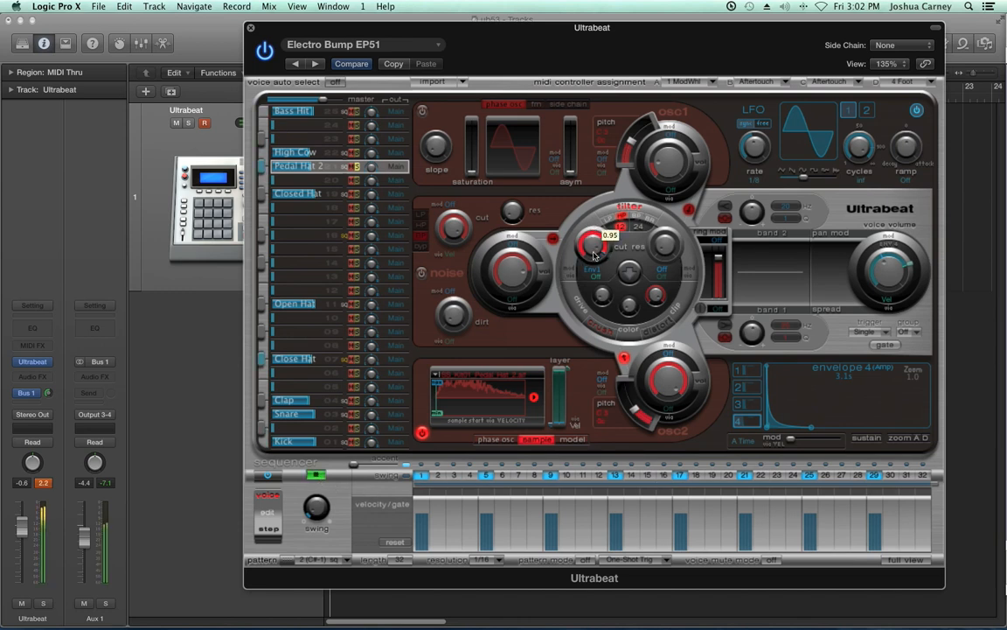
mouse_move(596, 268)
left_mouse_down()
mouse_move(601, 343)
mouse_move(599, 274)
left_mouse_up()
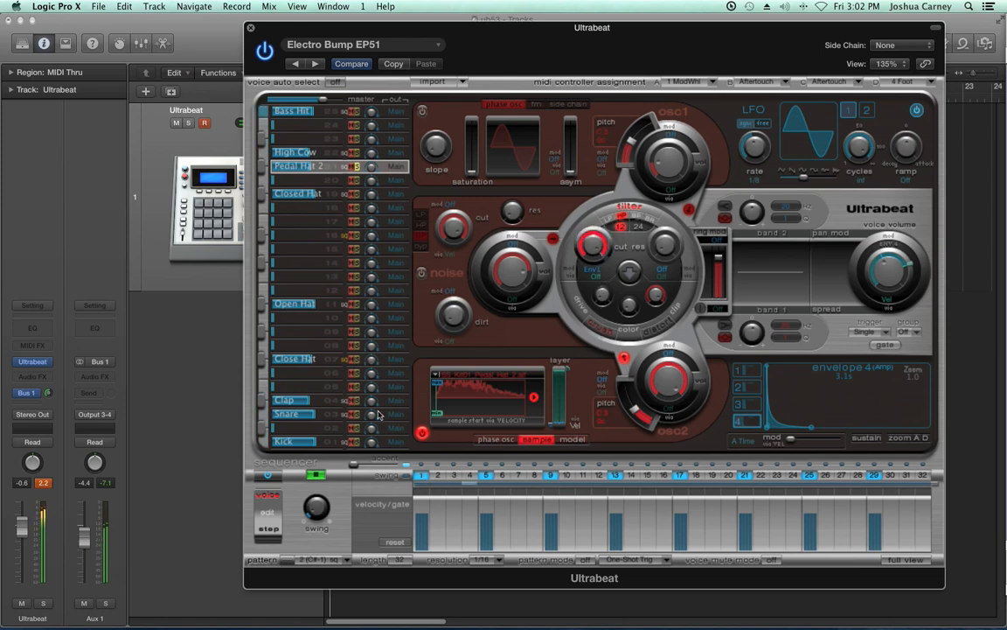
left_click(316, 474)
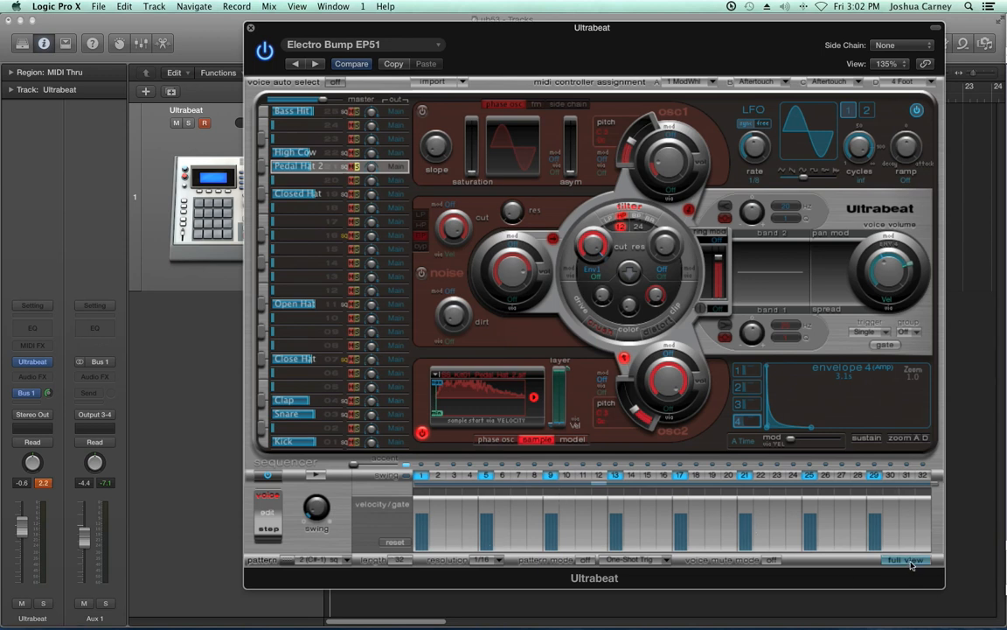
Step: Switch to step edit mode and lower Pedal Hat 2's Filter Cutoff on step 1 to 0.00
left_click(268, 530)
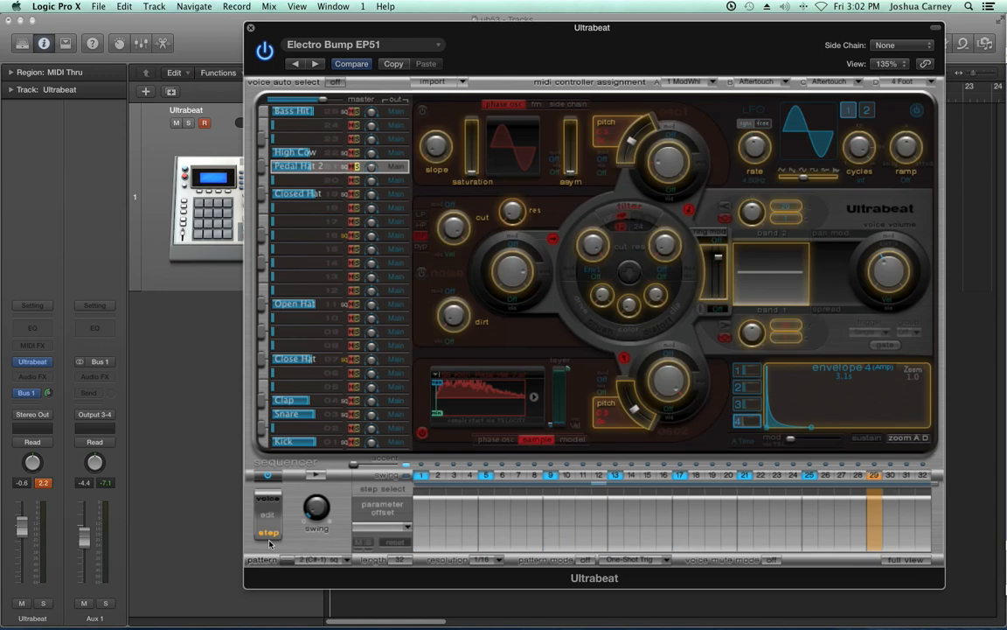
left_click(422, 493)
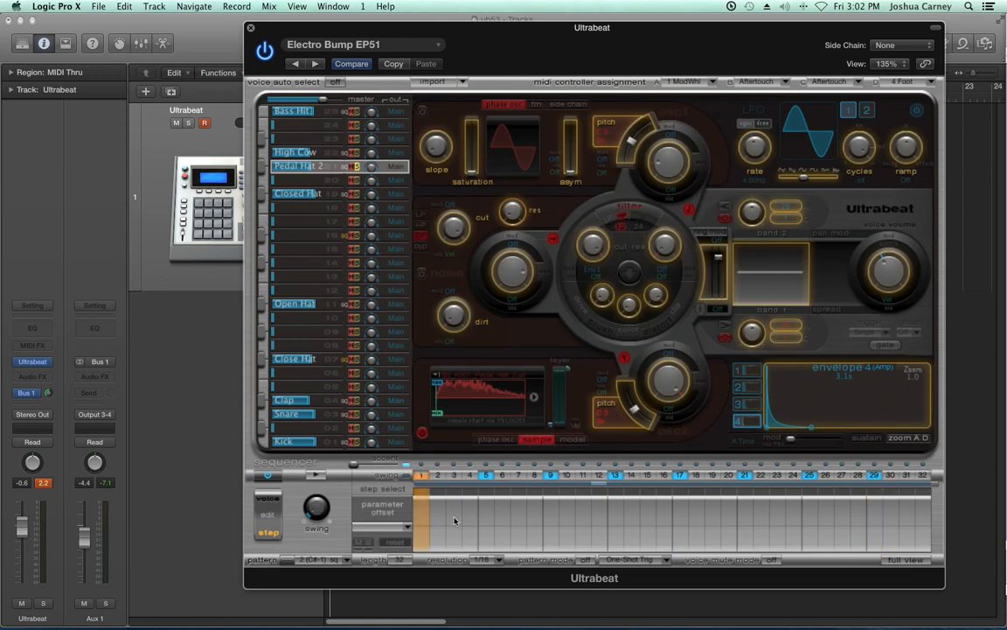
left_click_drag(599, 249, 638, 389)
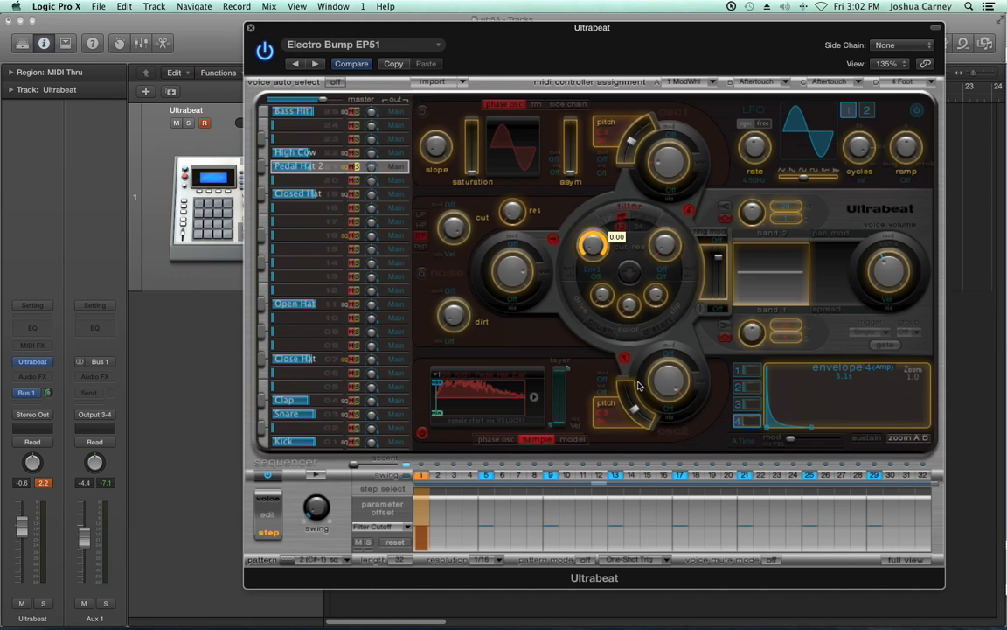
Step: Lower Pedal Hat 2's Filter Cutoff offset by varying amounts on steps 5, 9, 17, 21 and 25
left_click_drag(486, 524, 491, 542)
left_click_drag(552, 531, 552, 536)
left_click_drag(615, 528, 615, 528)
left_click(679, 531)
left_click_drag(684, 529, 747, 535)
left_click_drag(811, 530, 816, 542)
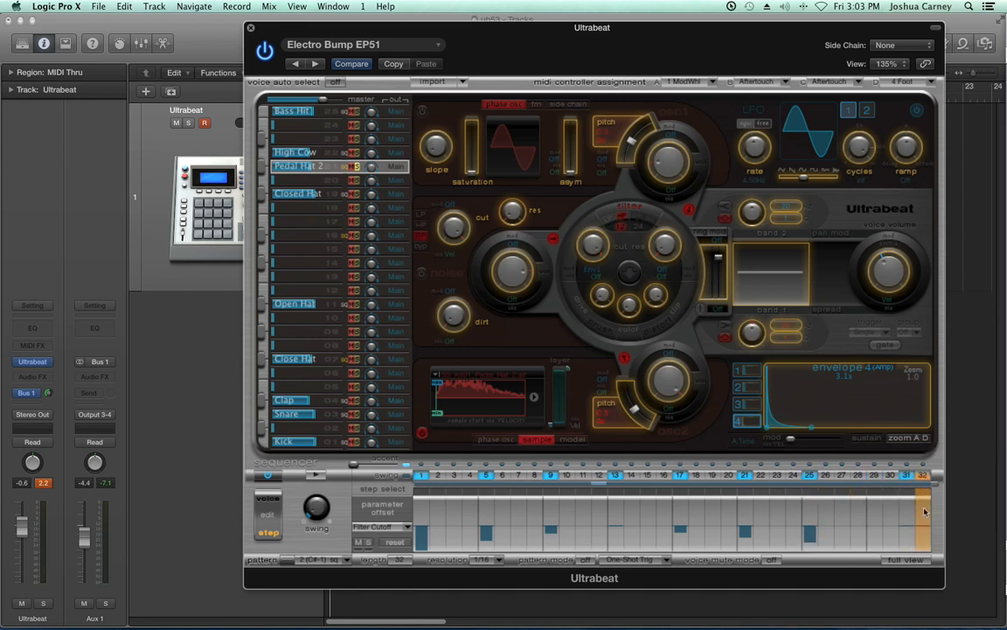
Step: Raise Pedal Hat 2's Filter Cutoff offset slightly on steps 31 and 32, and play the result
left_click_drag(907, 522, 932, 525)
left_click(911, 524)
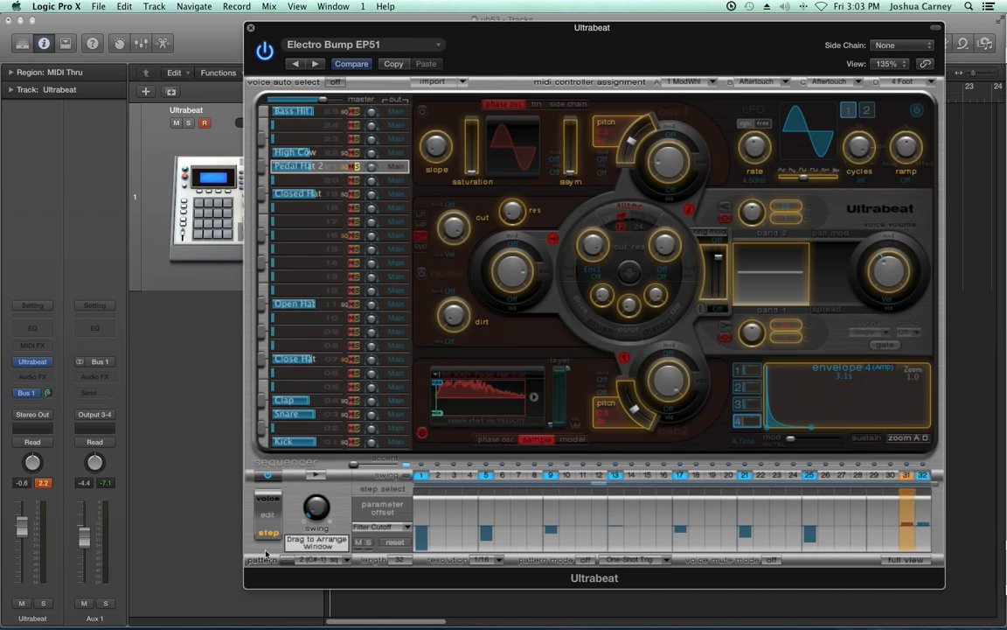
left_click(316, 477)
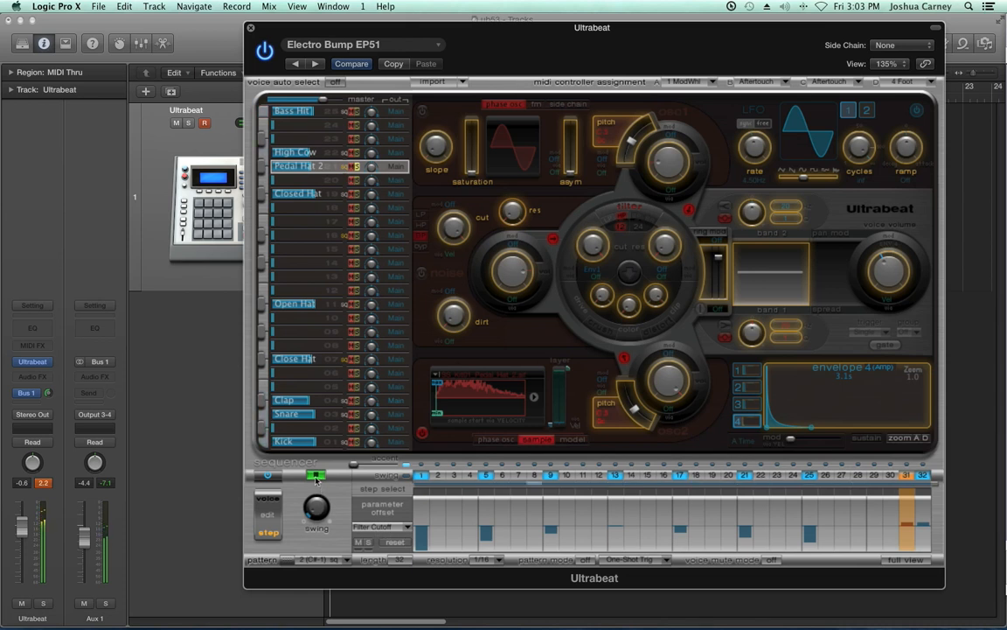
left_click(316, 475)
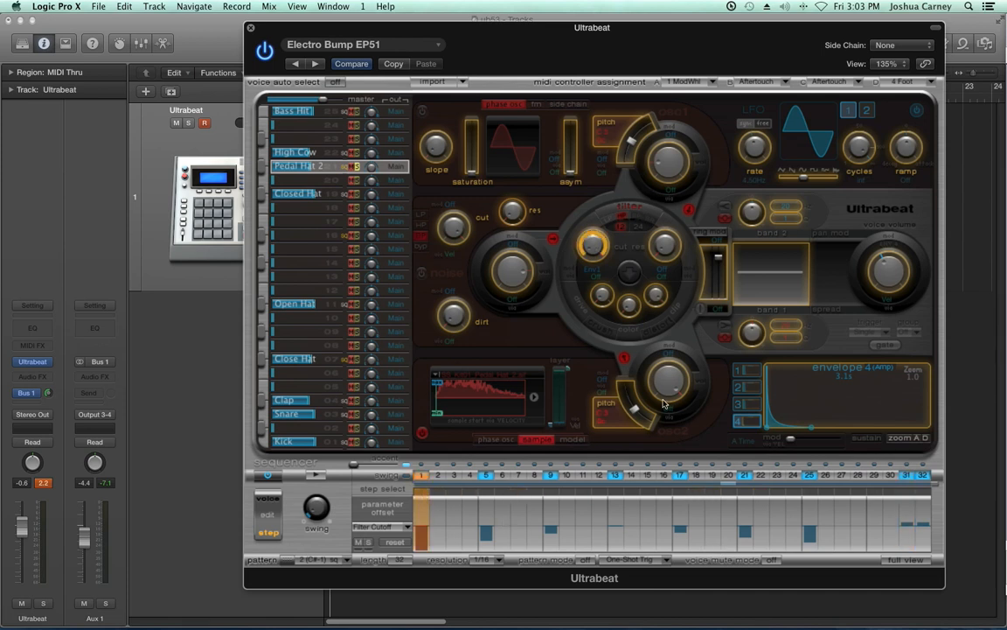
Step: Add an Osc2 Pitch offset of D#5 on Pedal Hat 2's step 1 and keep Osc2 Pitch as the displayed parameter
left_click_drag(637, 403, 625, 382)
left_click(378, 529)
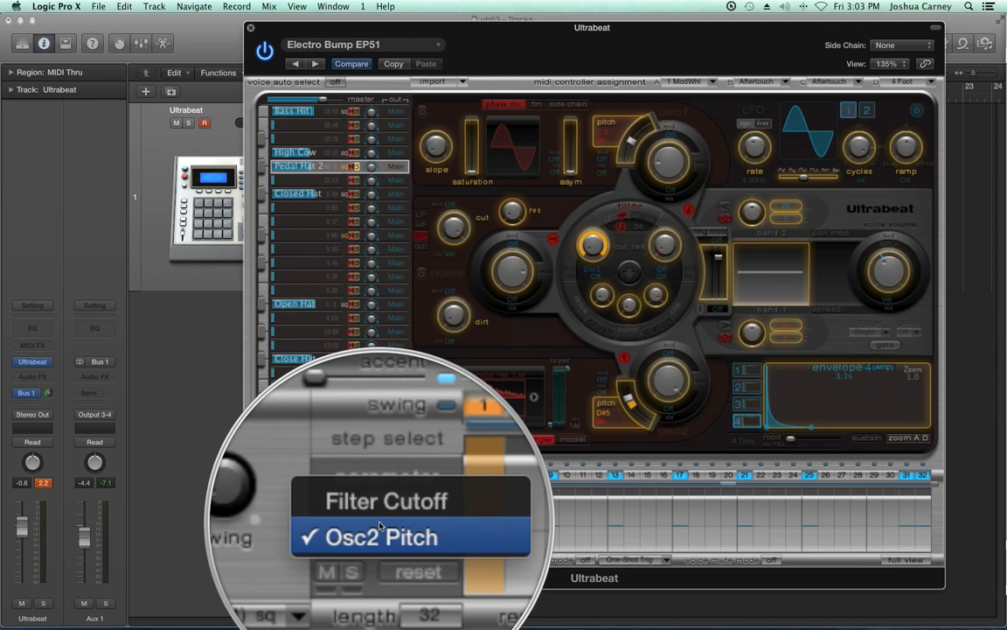
left_click(341, 499)
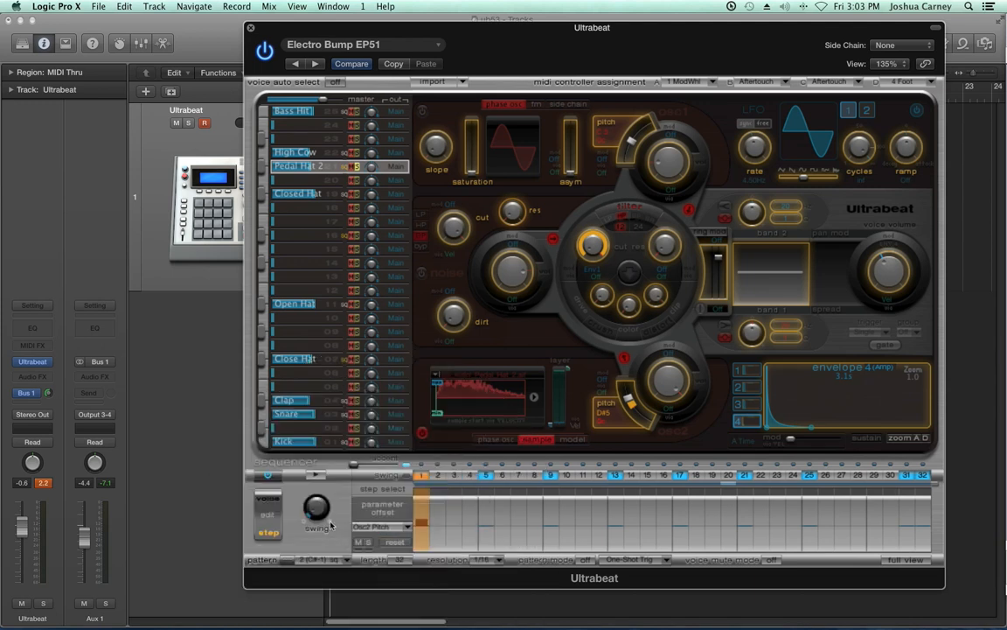
Step: Lower Pedal Hat 2's Osc2 pitch on step 1 during playback, trying C#0 and finishing at D#1
left_click(316, 475)
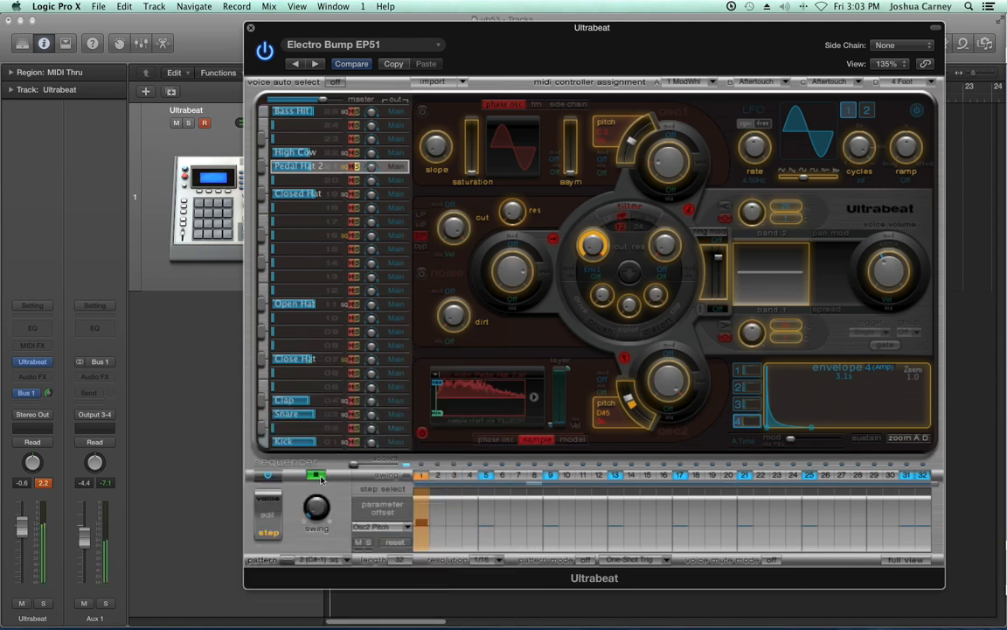
left_click_drag(420, 522, 427, 539)
left_click(359, 545)
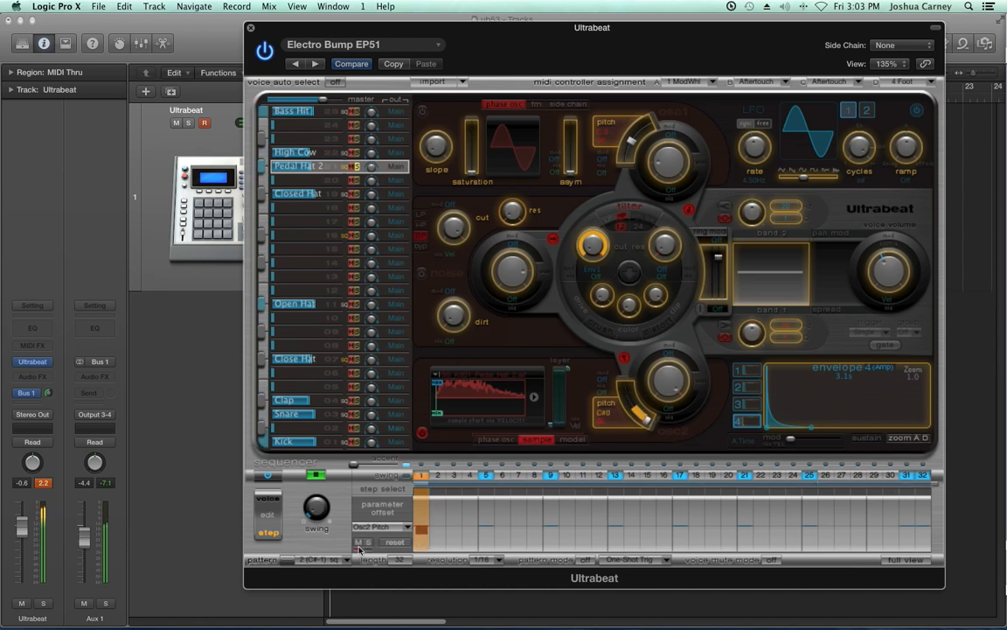
left_click(315, 475)
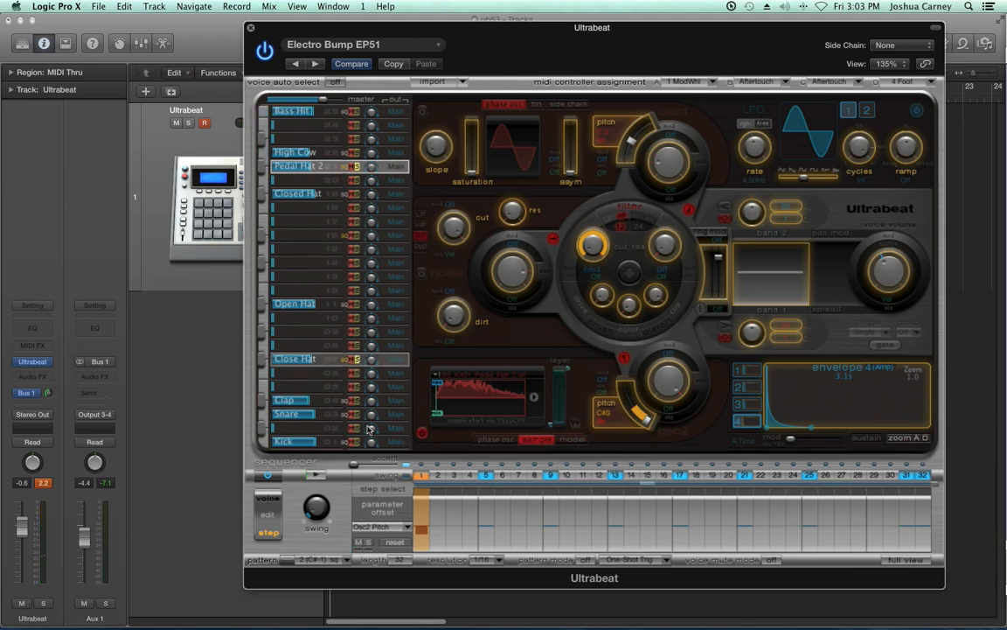
left_click(319, 477)
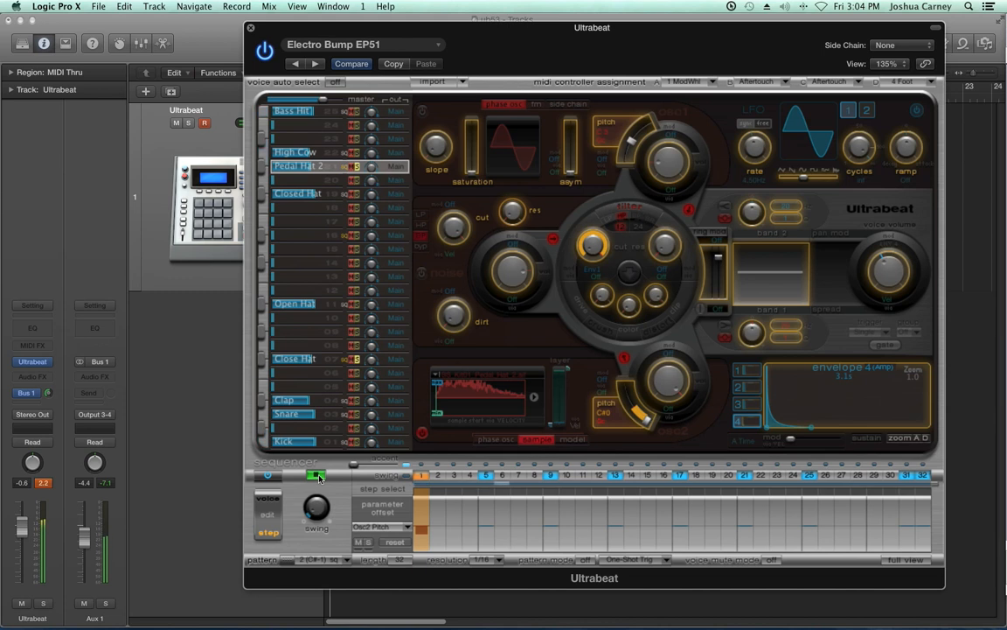
left_click_drag(420, 534, 421, 532)
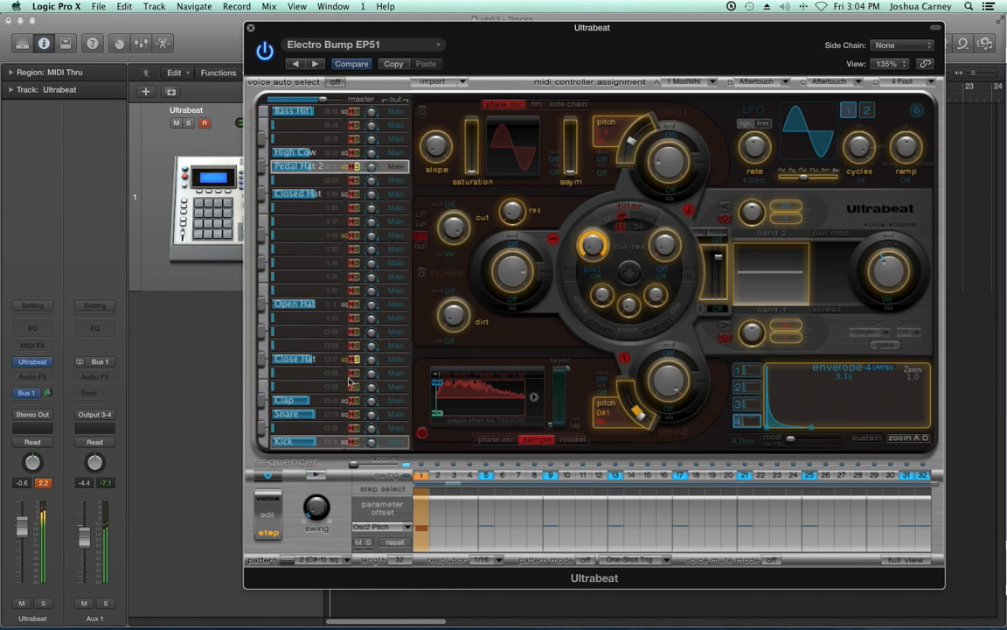
key("space")
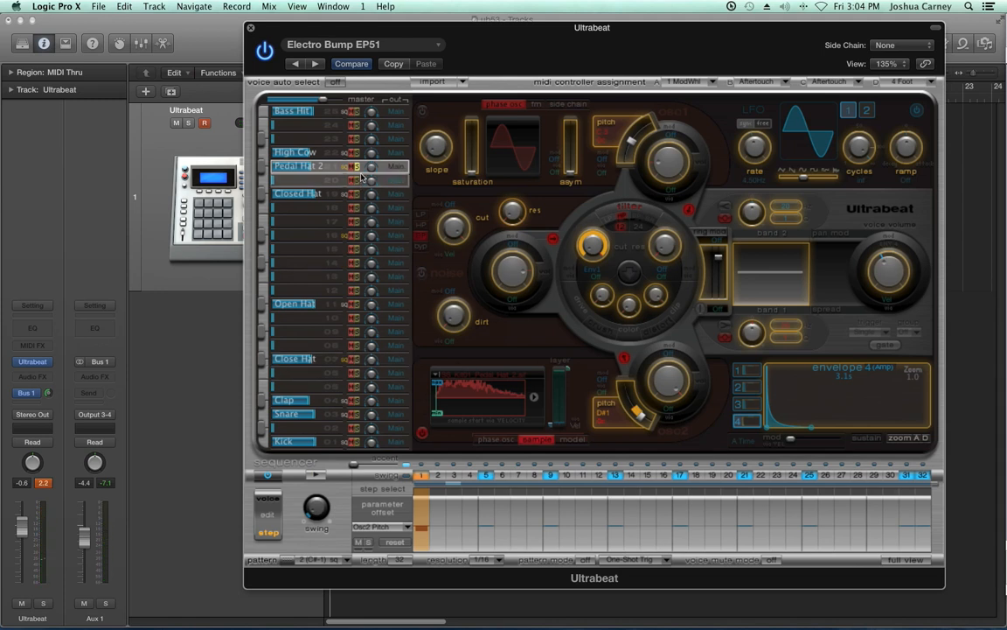
Step: Solo and select the Bass Hit voice in full grid view, and play its pattern
left_click(356, 112)
left_click(906, 560)
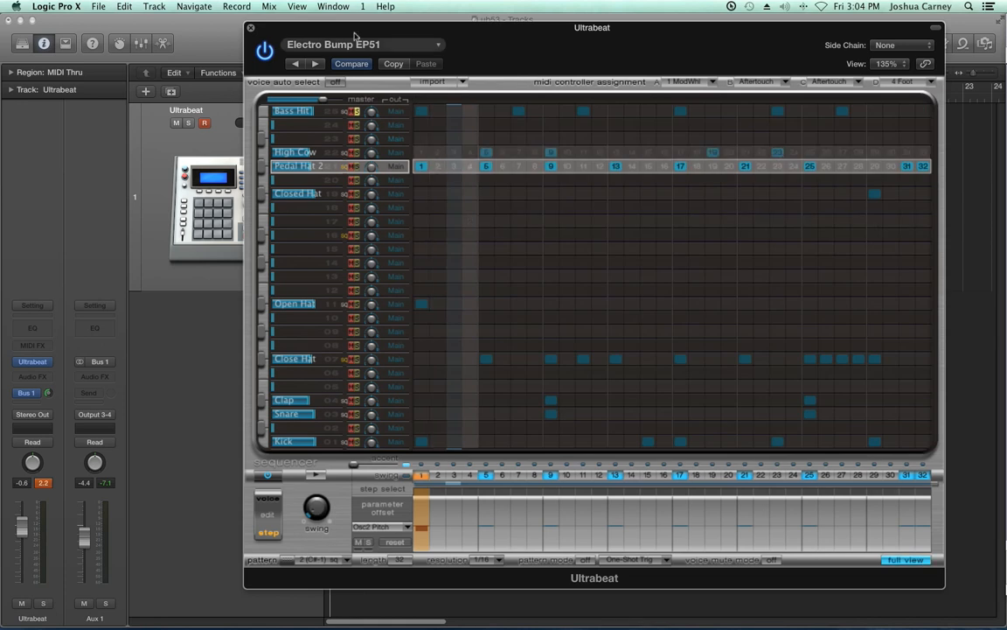
left_click(330, 113)
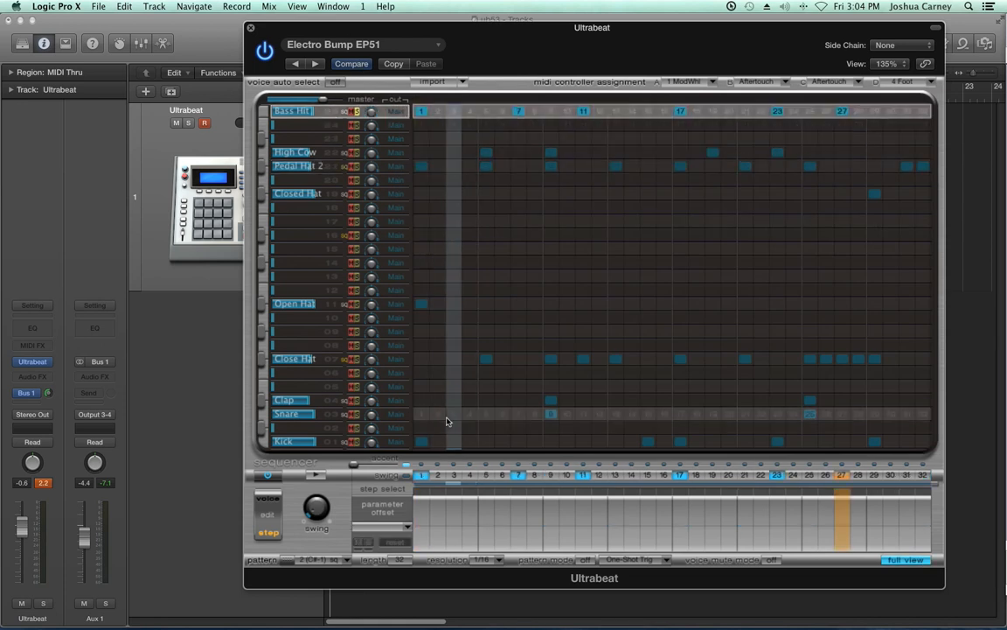
left_click(316, 477)
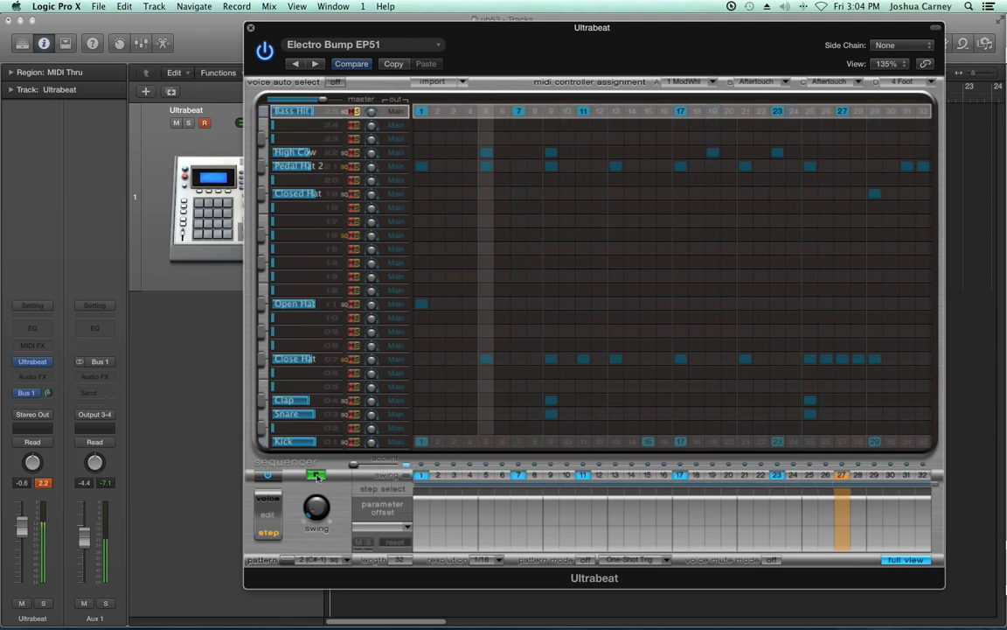
left_click(316, 476)
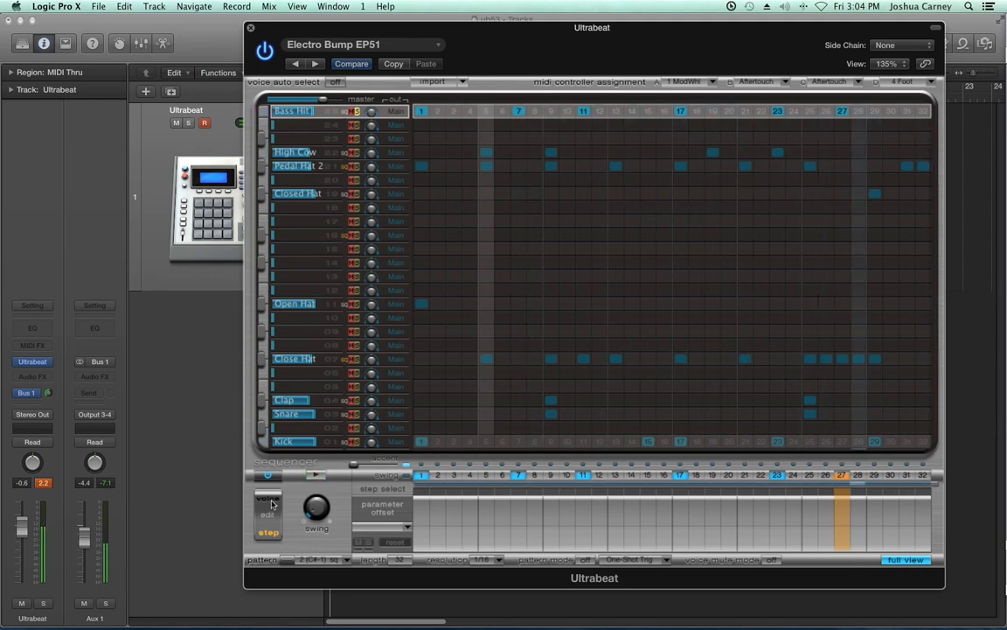
Step: Show the Bass Hit's synthesizer parameters in voice mode, audition a filter cutoff of about 0.29, and bring the cutoff back down
left_click(266, 503)
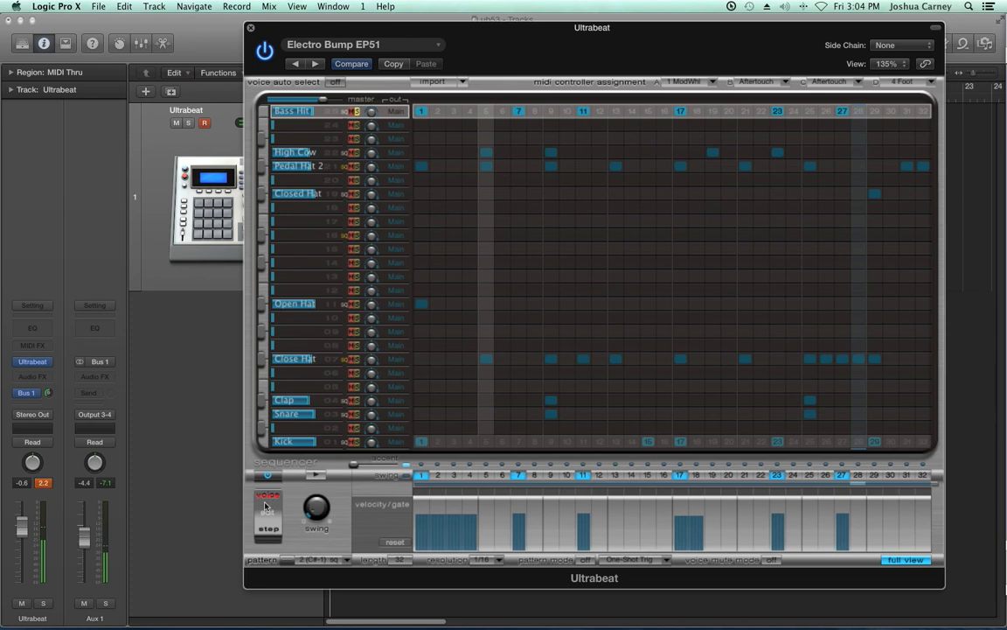
left_click(905, 560)
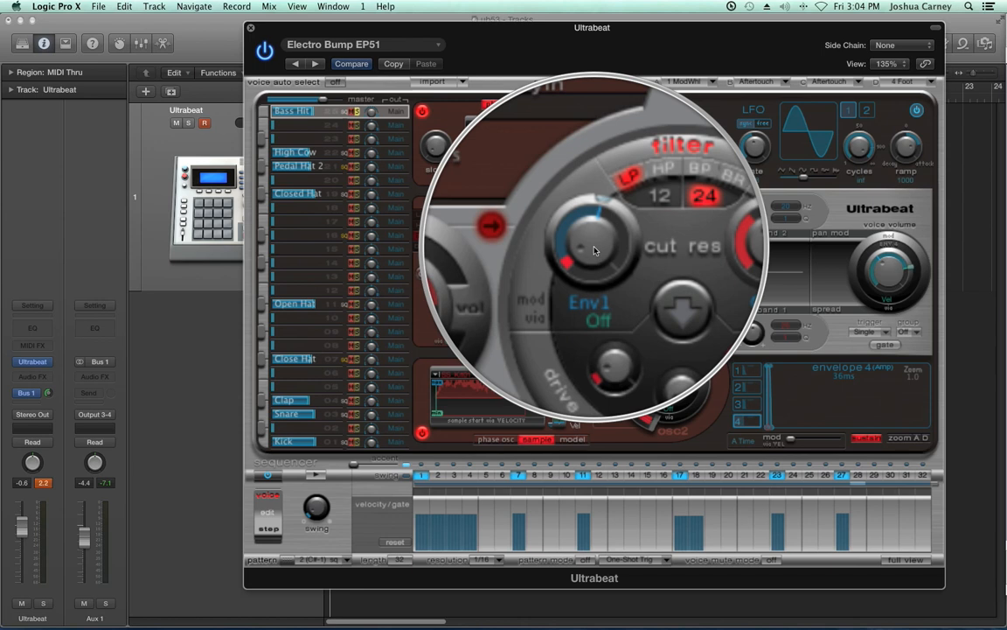
left_click_drag(594, 251, 595, 225)
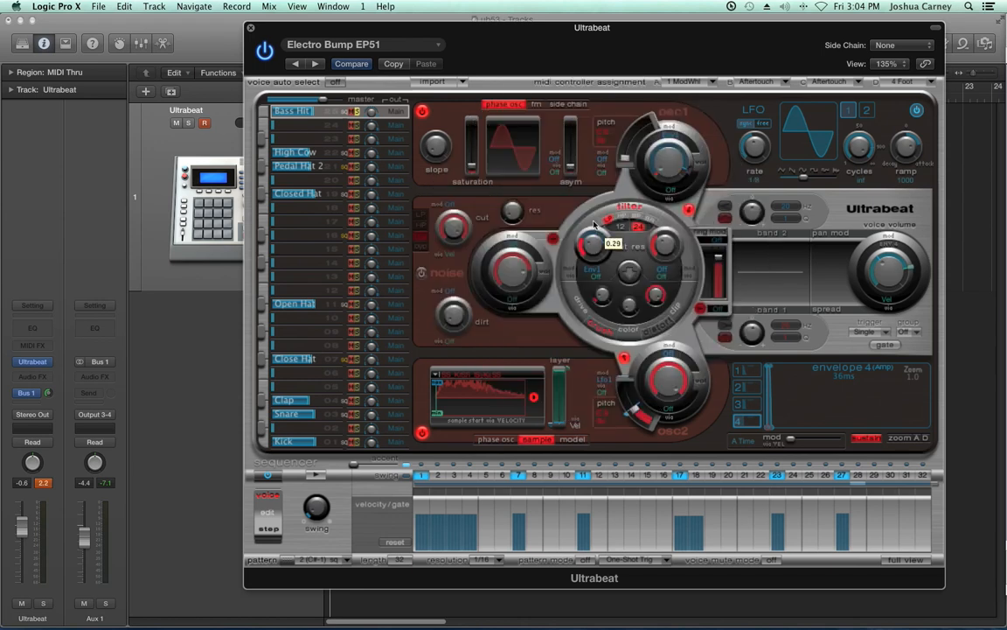
left_click(318, 476)
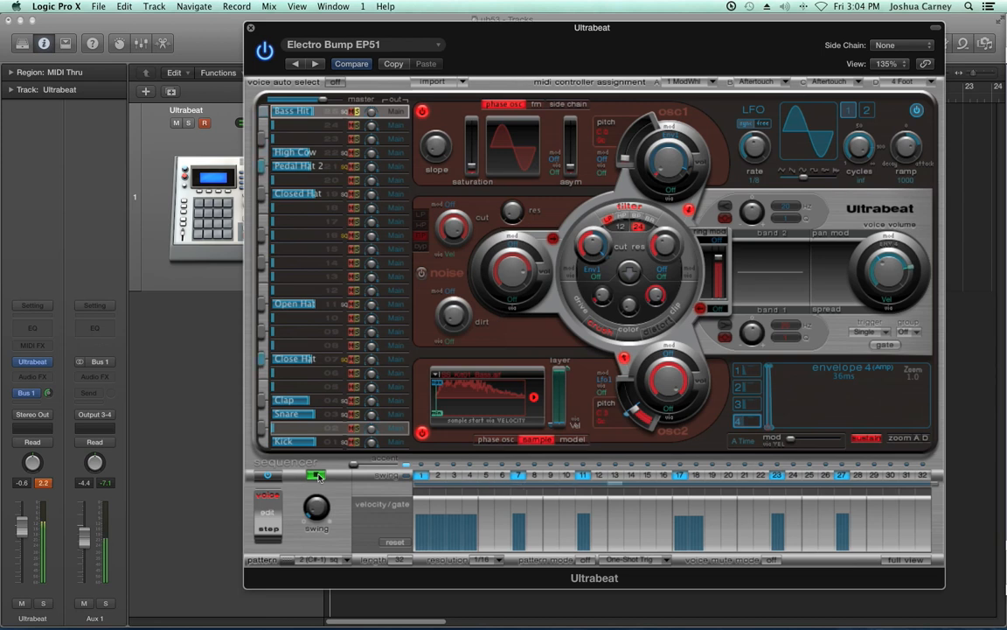
left_click(320, 476)
left_click_drag(596, 259, 596, 302)
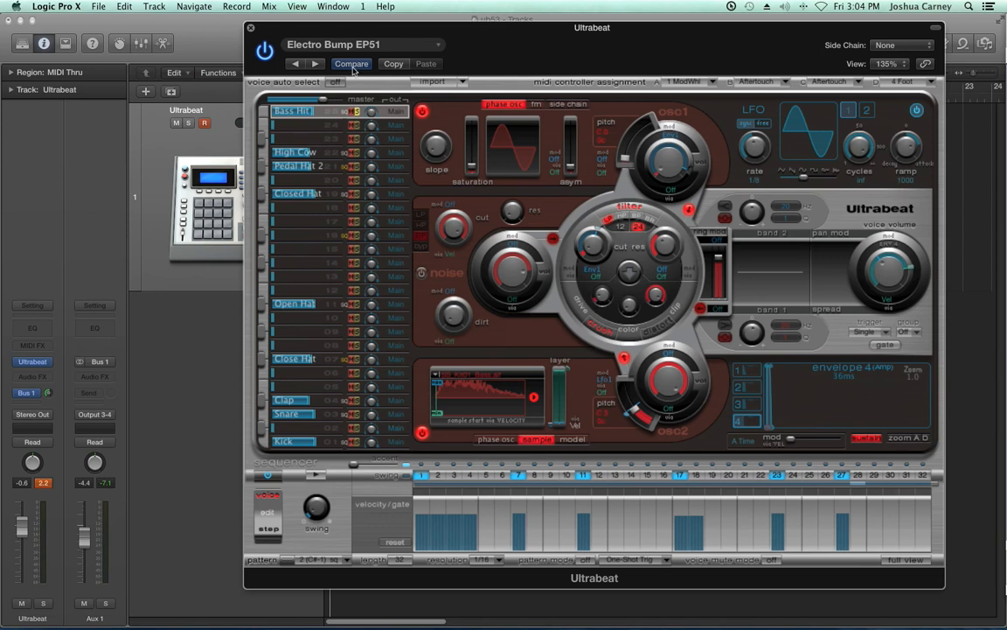
Step: Return to step edit mode and raise the Bass Hit's Filter Cutoff offset on step 1 and slightly on step 7
left_click(281, 535)
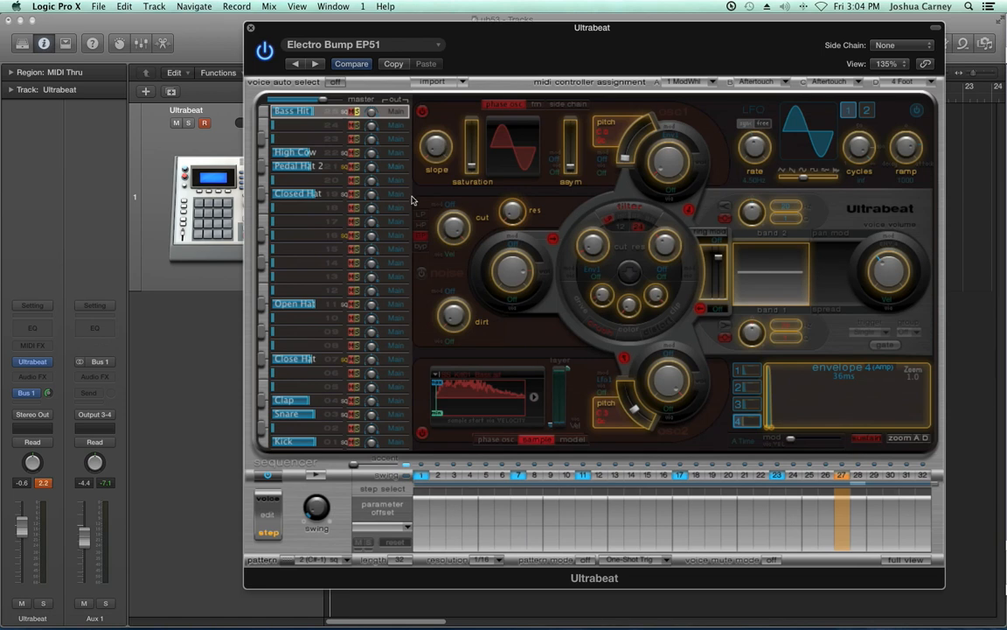
left_click(422, 495)
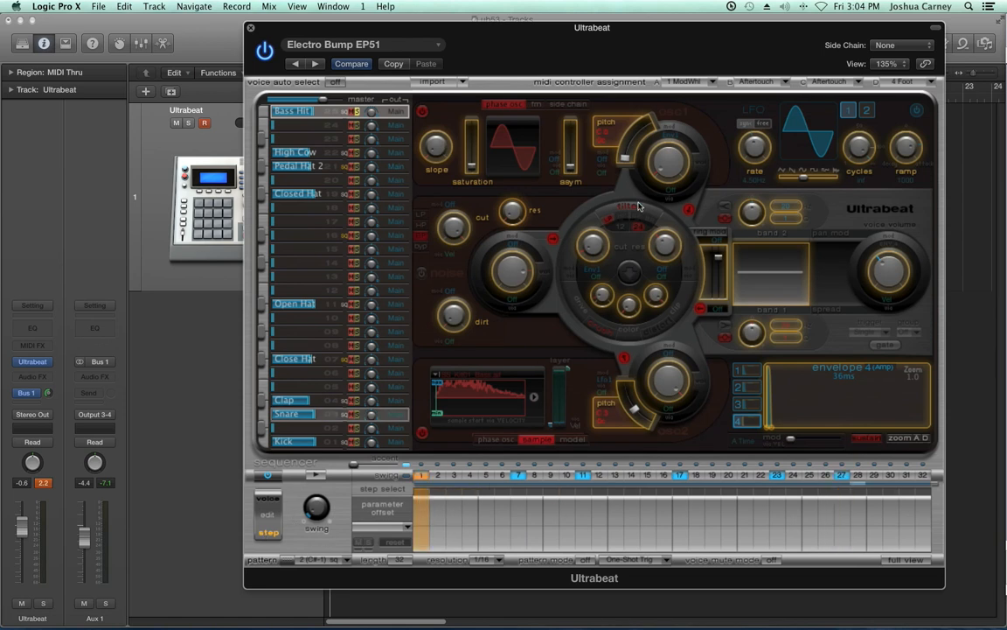
left_click_drag(600, 245, 602, 203)
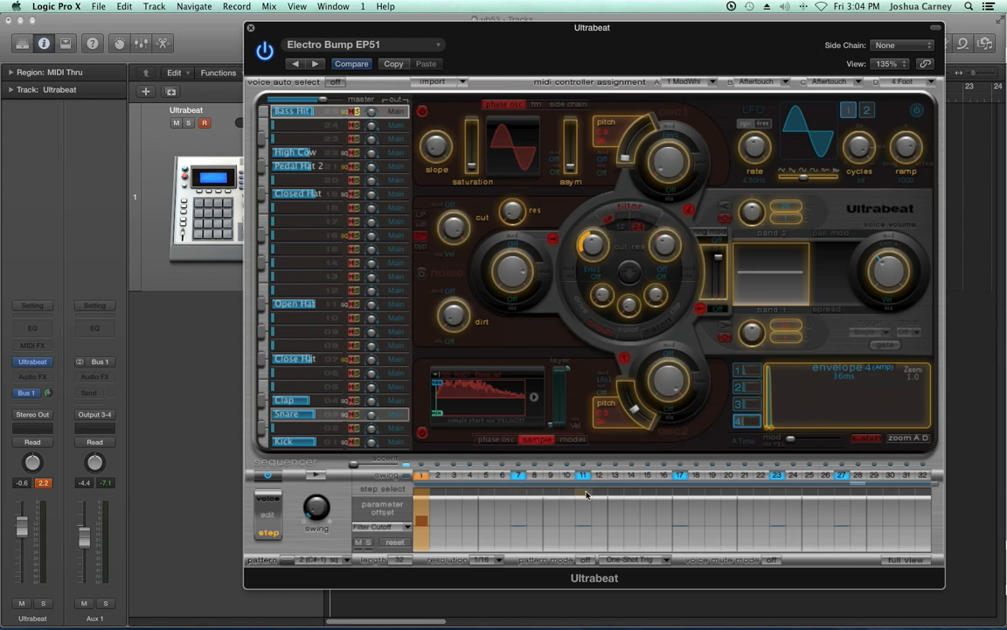
left_click(524, 494)
left_click_drag(526, 524, 527, 517)
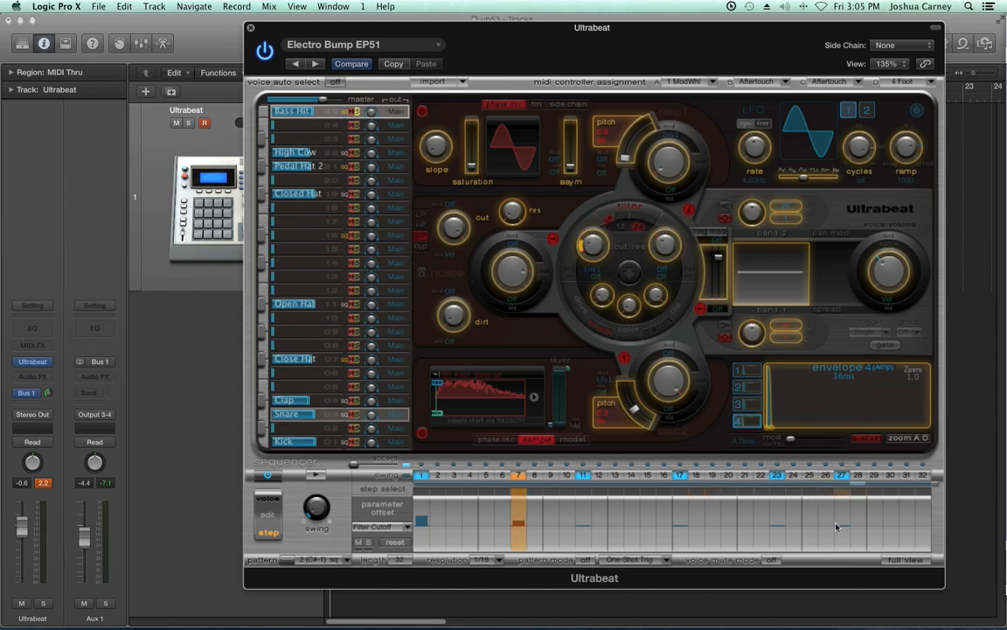
Step: Adjust the Bass Hit's Filter Cutoff offsets during playback, trying 68% on step 27, raising step 23 to 77% and zeroing step 27
left_click_drag(841, 525, 846, 517)
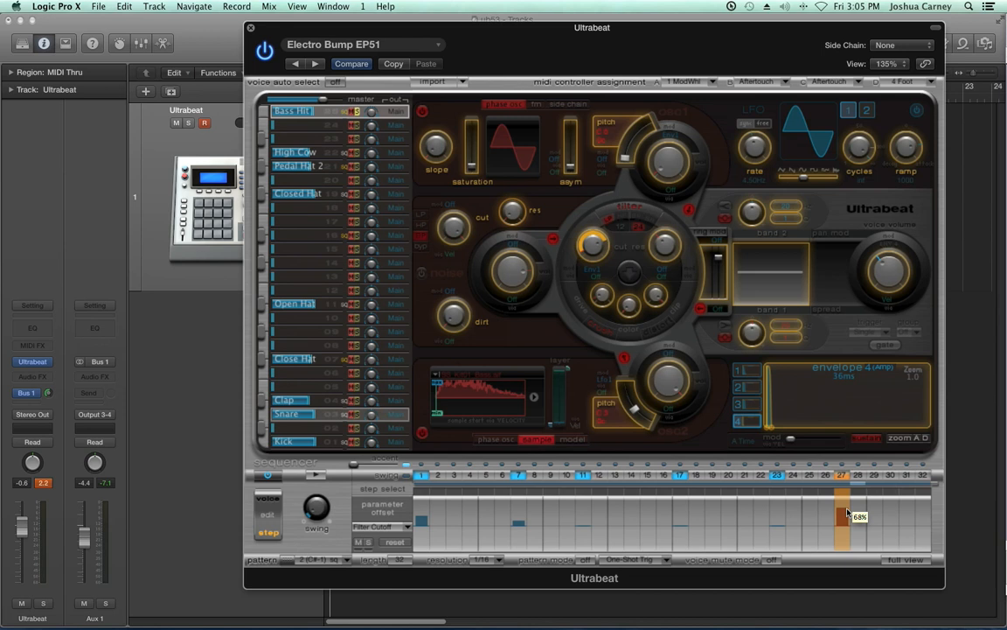
left_click(317, 477)
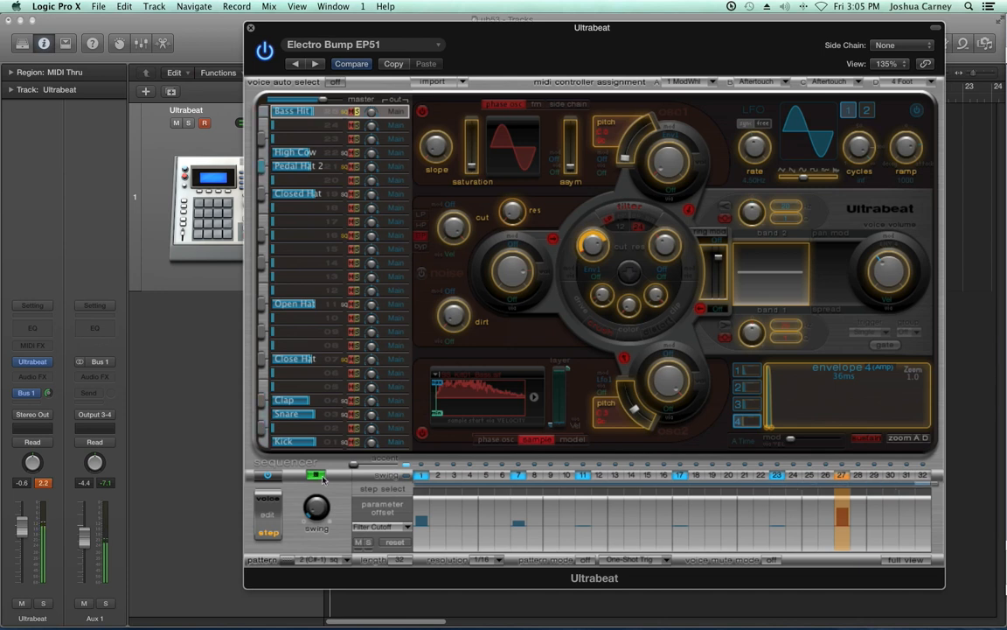
left_click(785, 511)
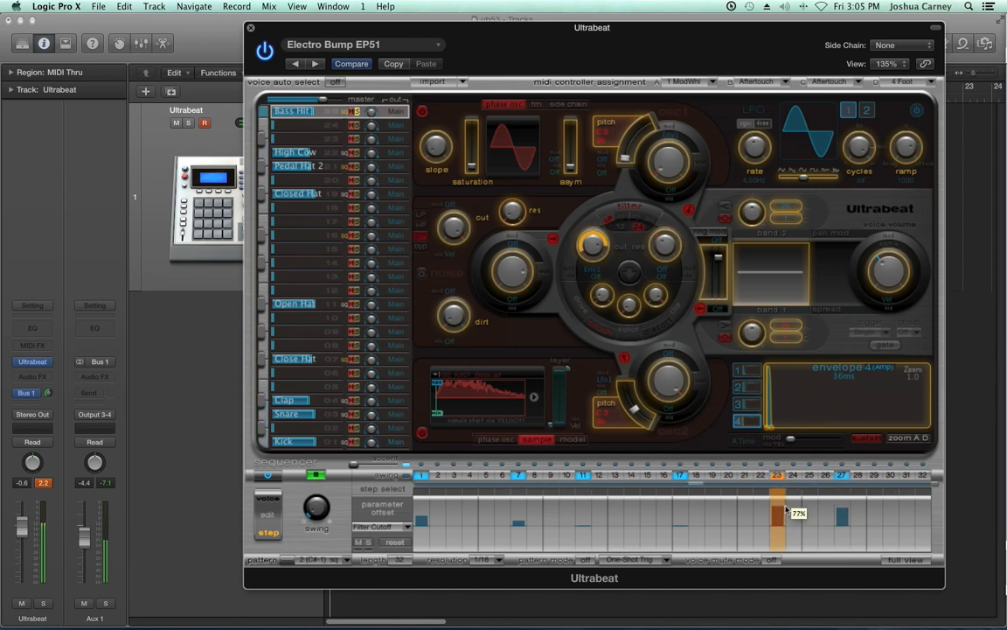
left_click(845, 523)
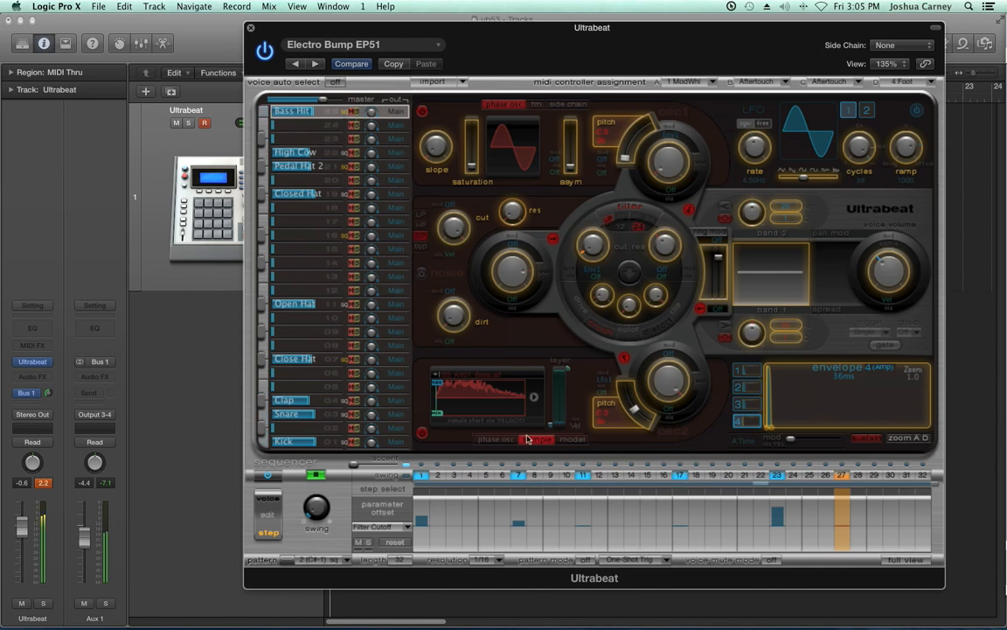
Step: Return to voice mode, show the full grid view, and listen to the pattern before stopping playback
left_click(271, 499)
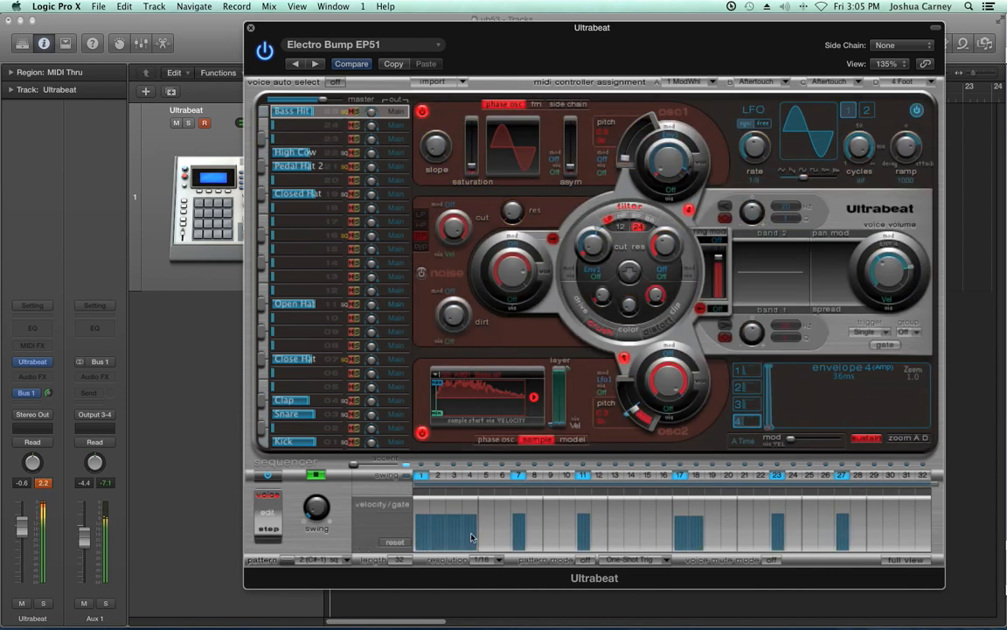
left_click(901, 561)
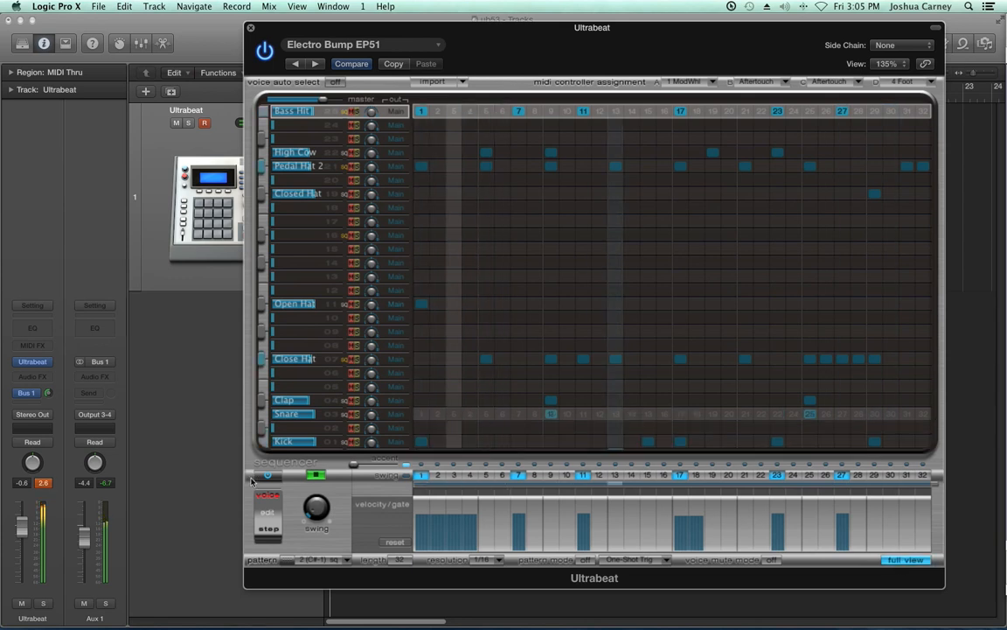
left_click(316, 475)
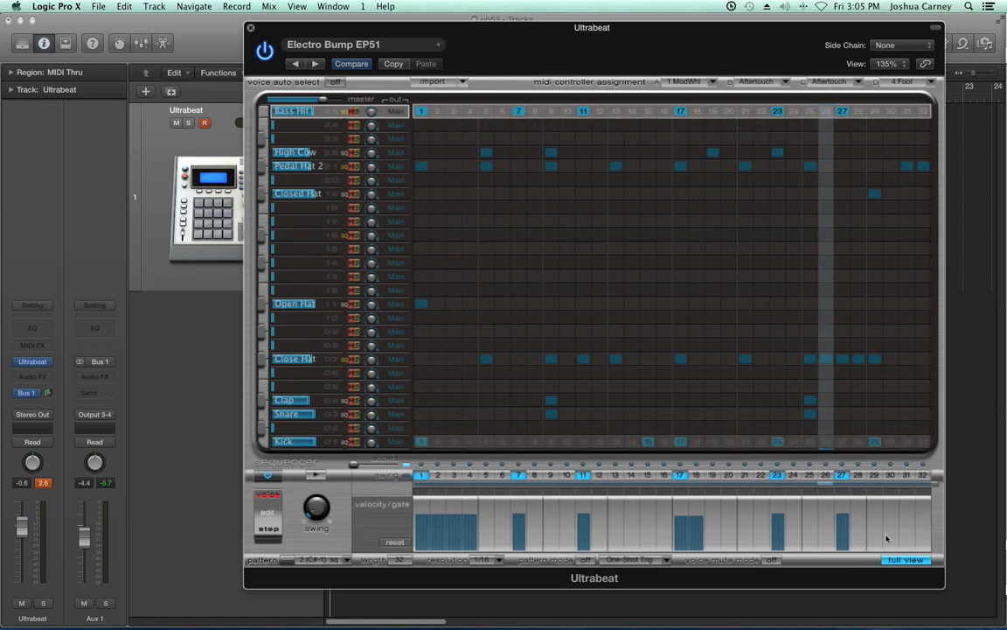
Step: Return to step edit mode and play the pattern with the Filter Cutoff offsets in full grid view
left_click(270, 529)
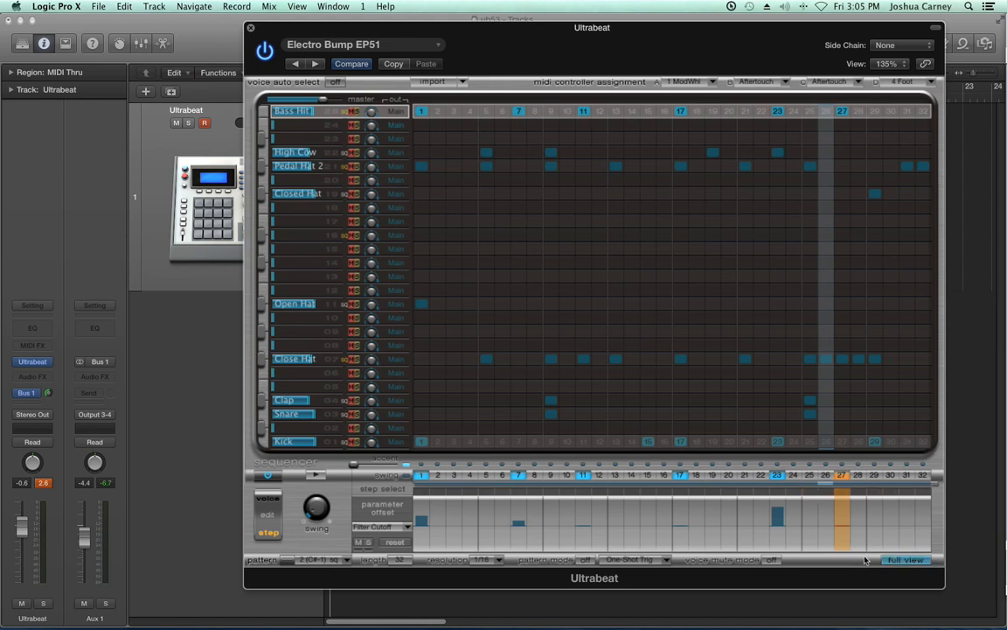
key("space")
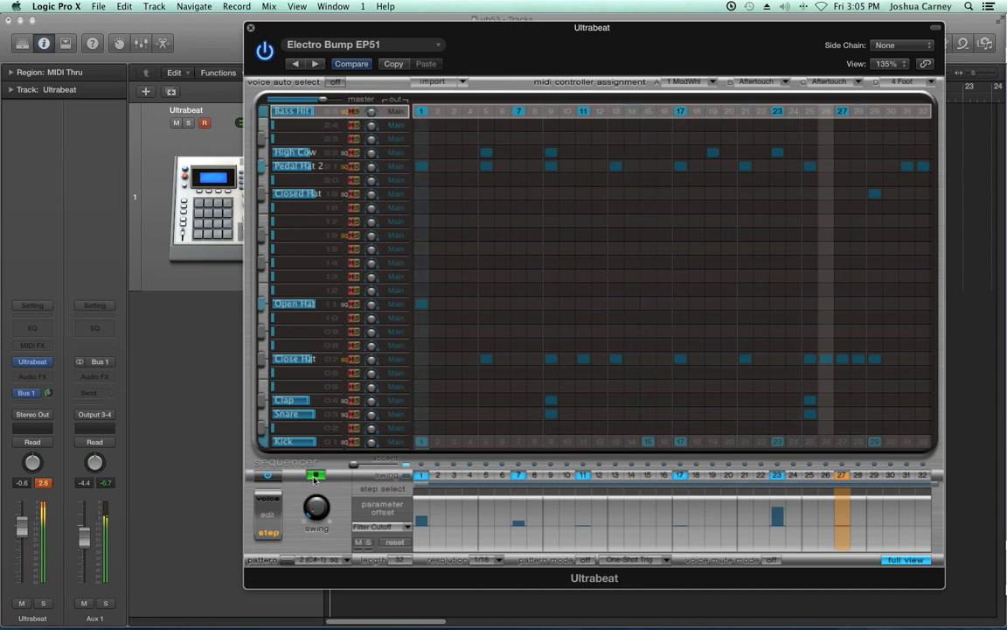
left_click(315, 476)
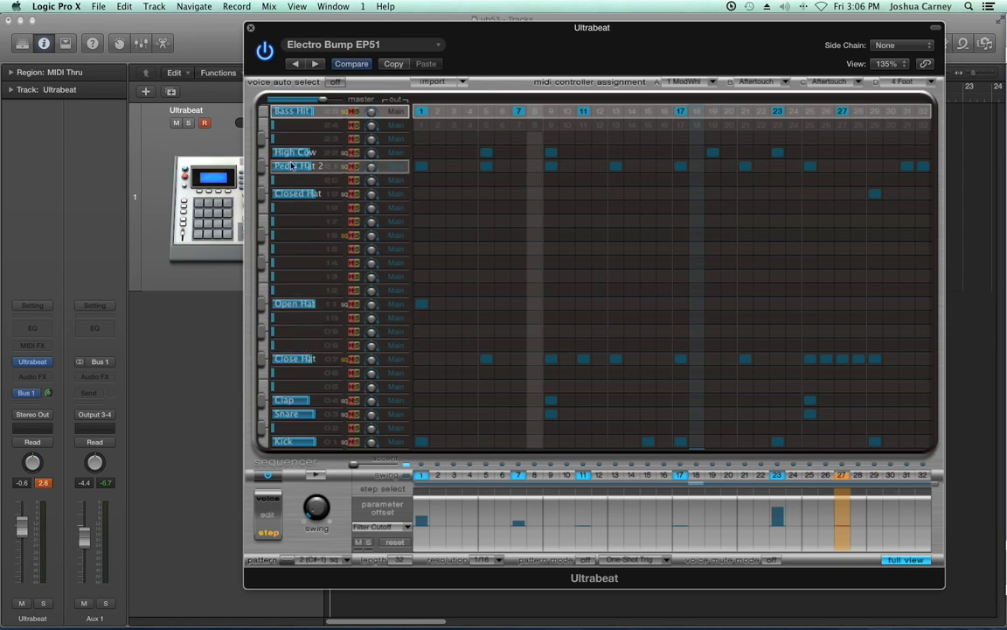
Step: Clear the channel strips' peak level readings behind the Ultrabeat window and reopen the instrument
left_click(250, 30)
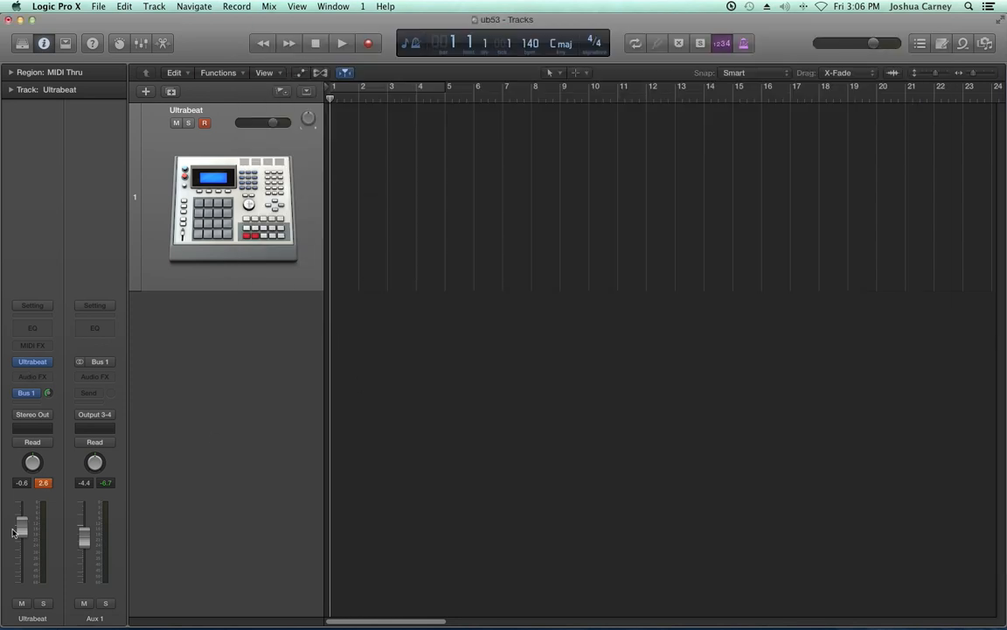
left_click(45, 484)
left_click(222, 195)
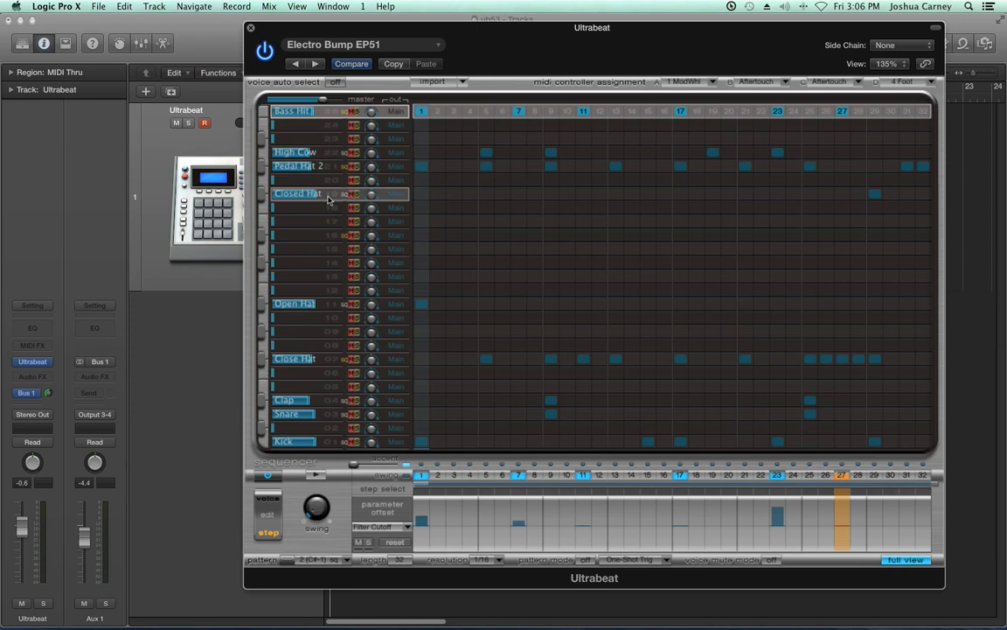
Step: Replace the track's stereo Ultrabeat with its Multi Output version and reopen the instrument window, moved clear of the channel strips
left_click(251, 30)
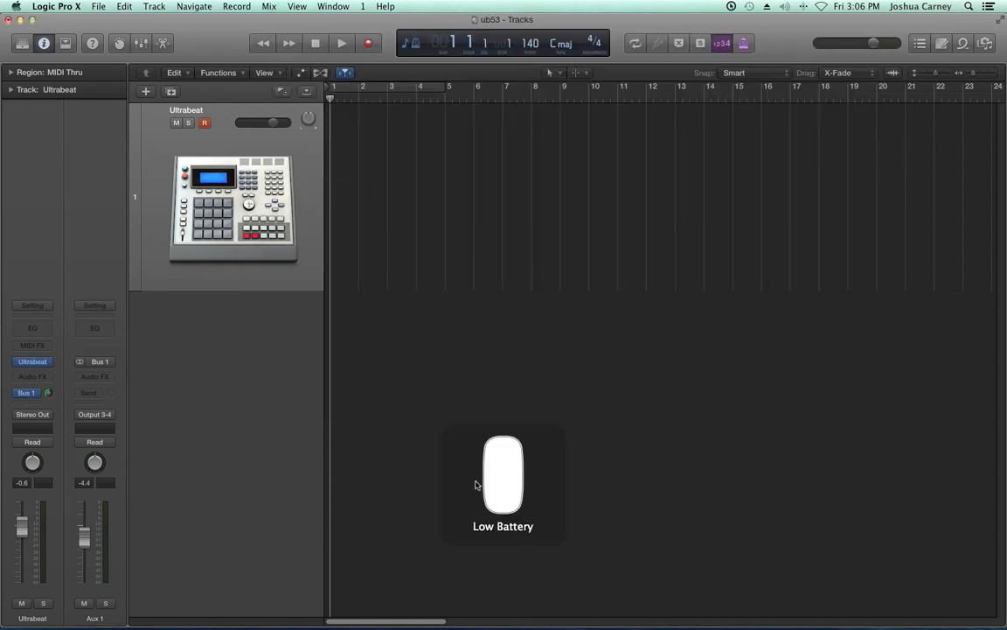
left_click(42, 363)
mouse_move(53, 366)
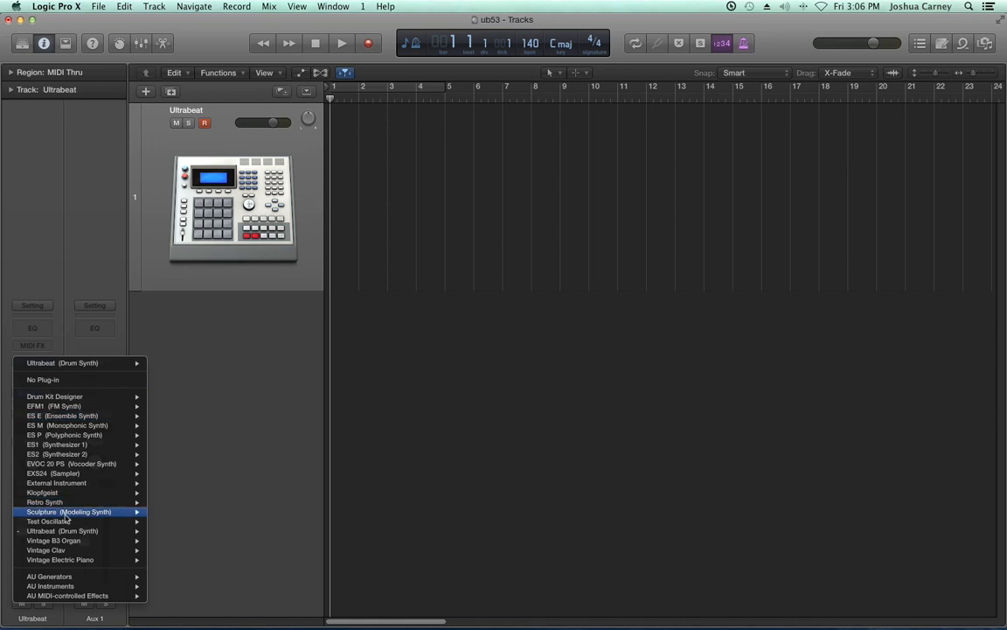
mouse_move(66, 531)
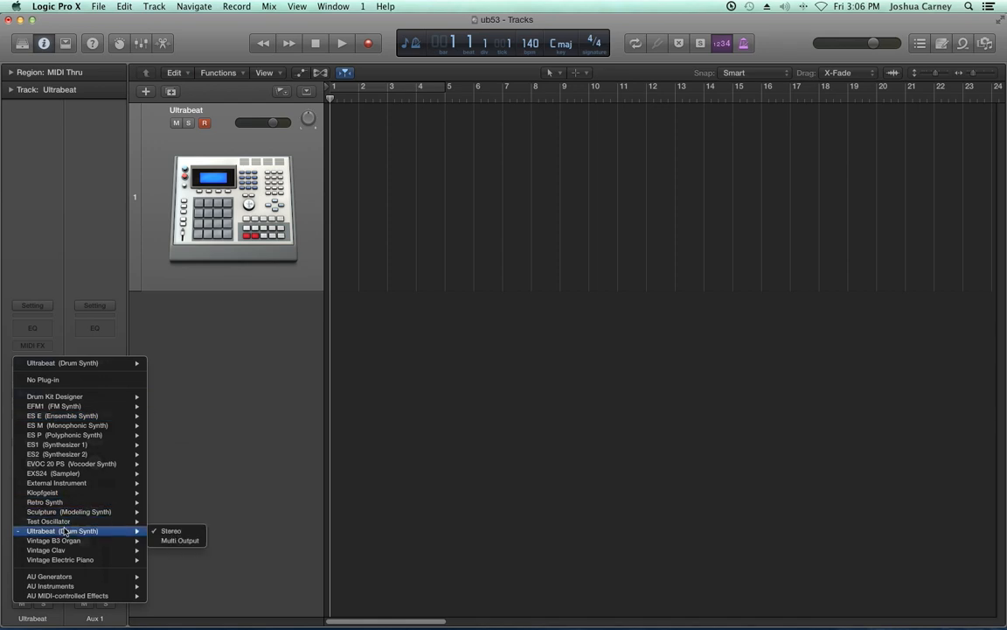
left_click(179, 542)
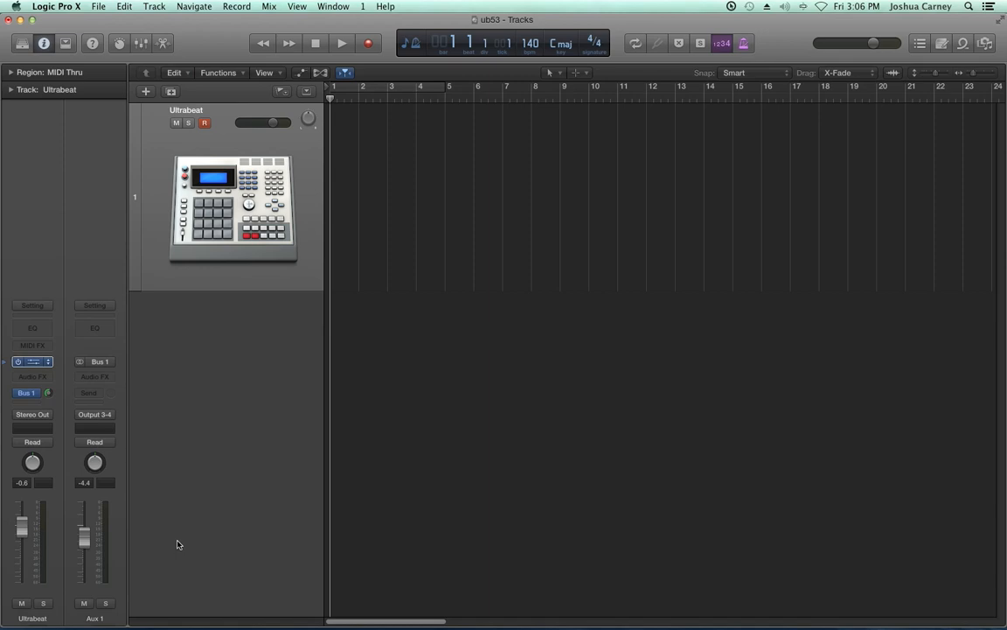
left_click(33, 362)
left_click_drag(330, 58, 528, 21)
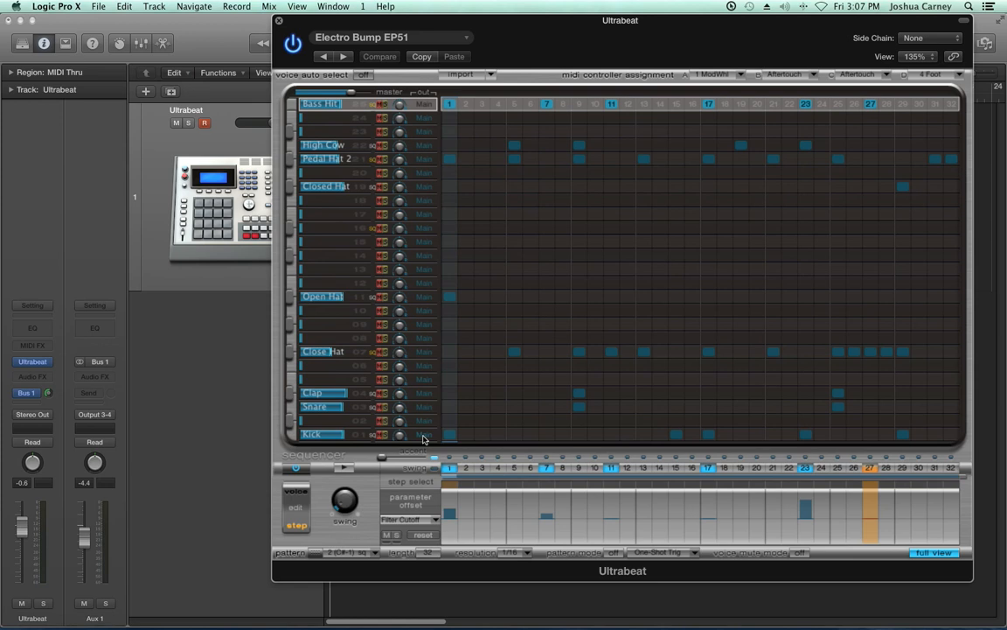
Step: Show the available voice outputs and route the Kick voice to outputs 3-4
left_click(443, 488)
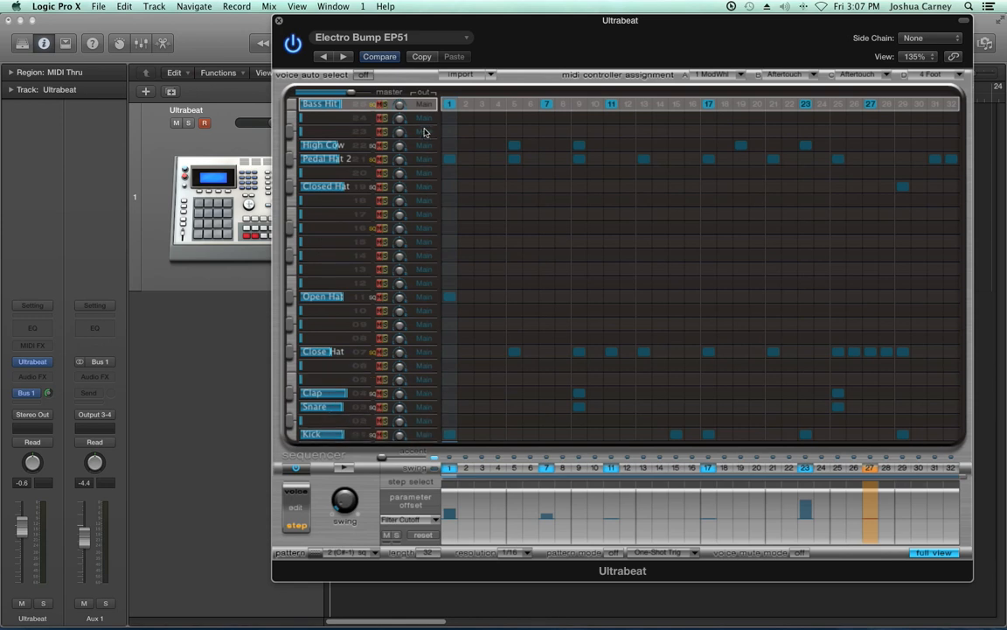
left_click(423, 434)
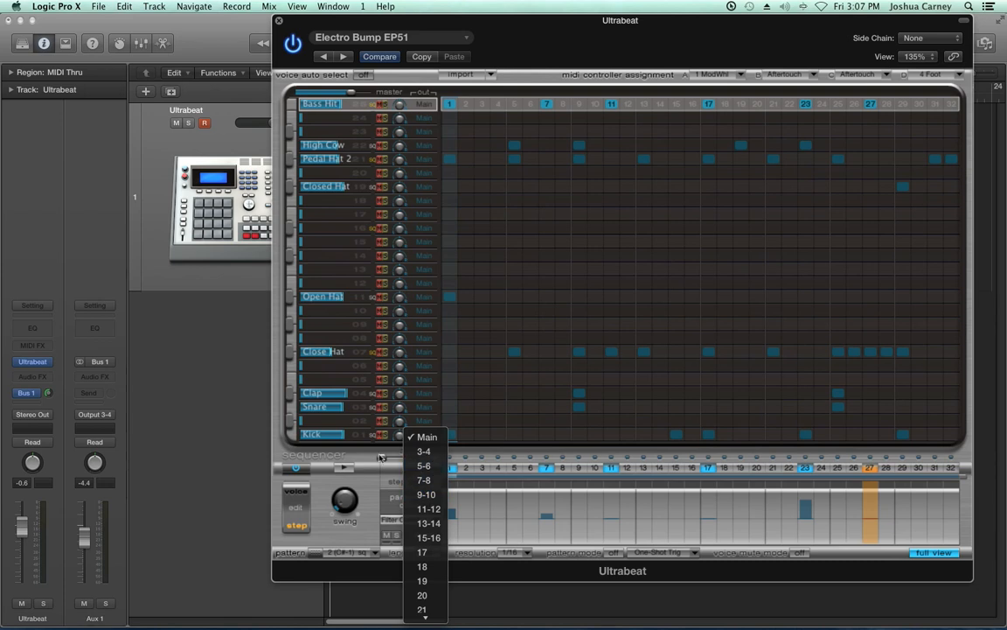
left_click(409, 438)
left_click(409, 437)
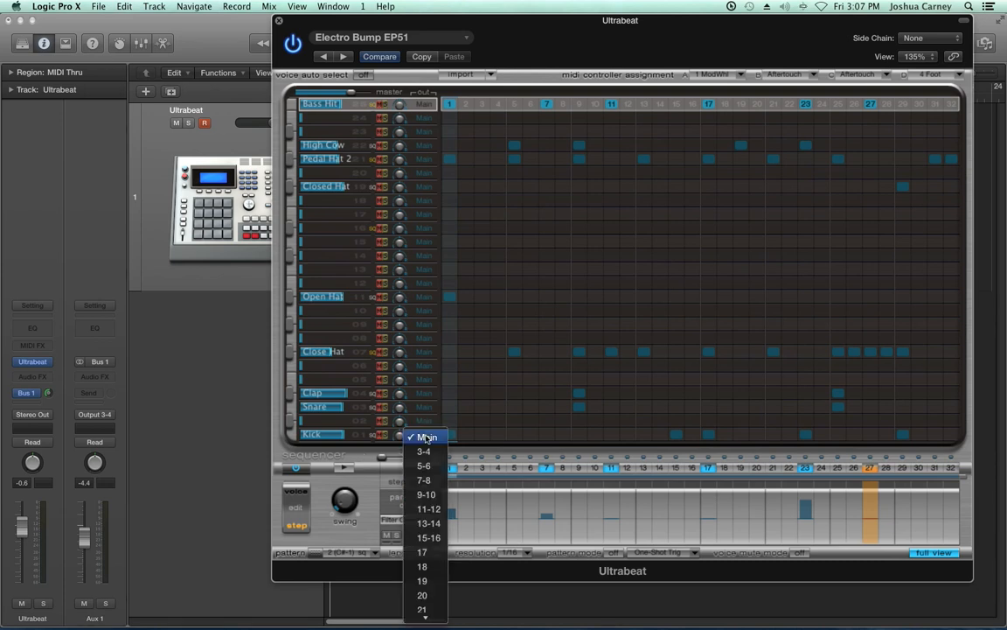
left_click(362, 454)
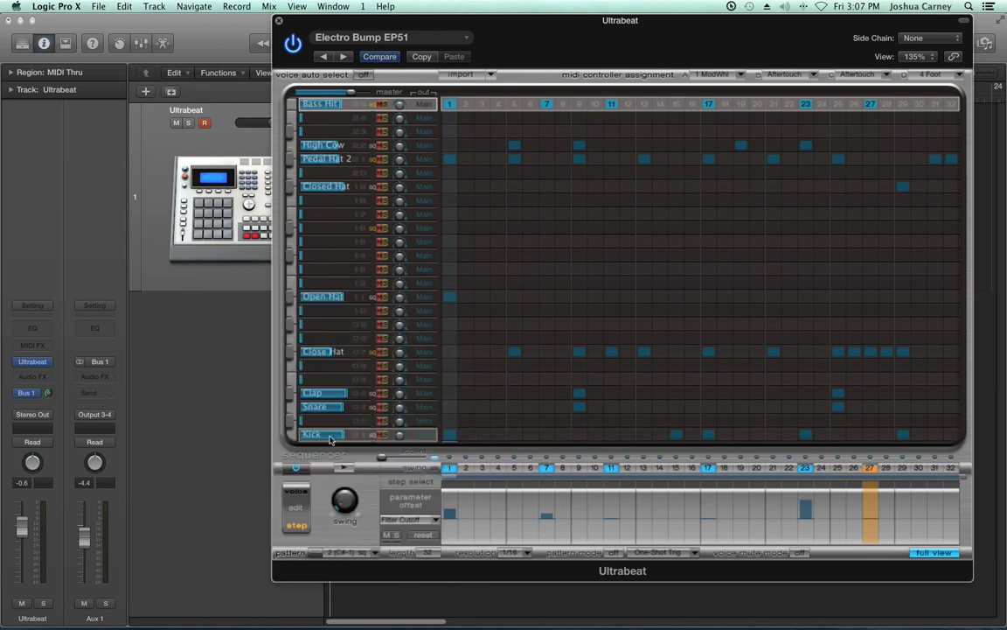
left_click(425, 435)
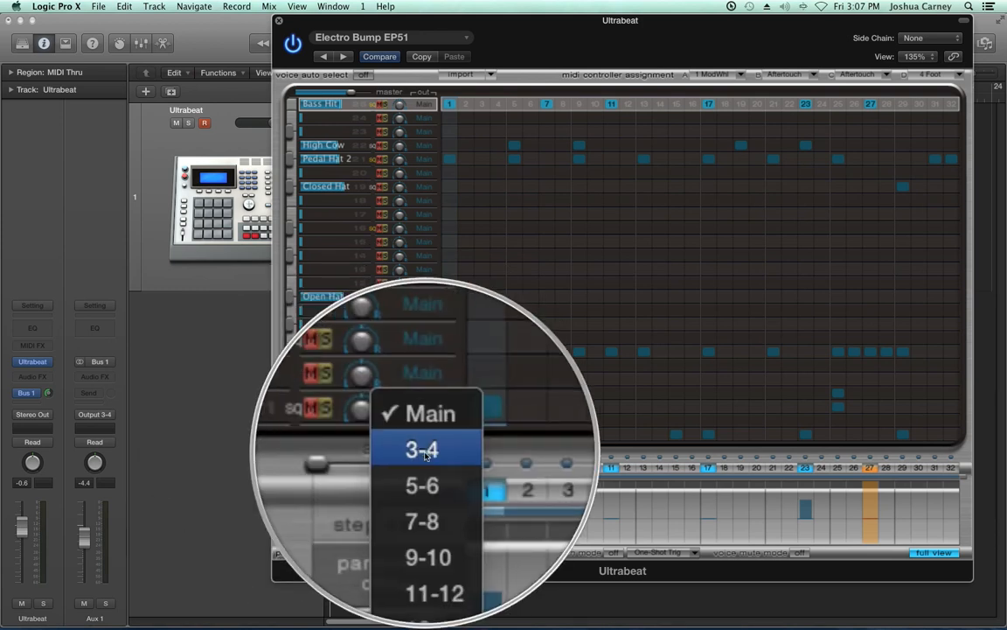
left_click(425, 452)
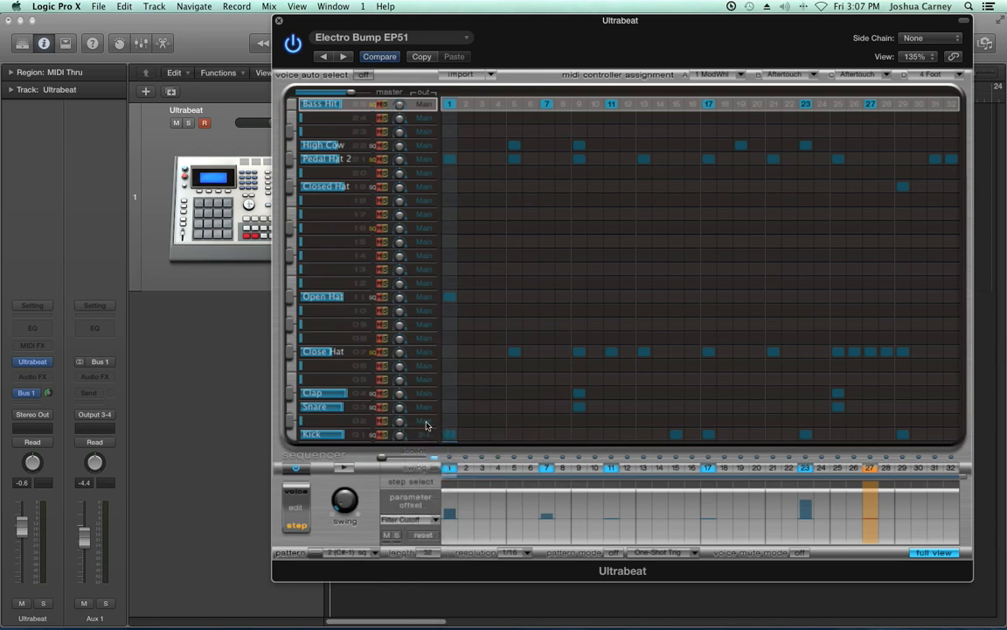
Step: Keep voice 2 on the Main output and route the Snare and Clap voices to outputs 5-6
left_click(425, 423)
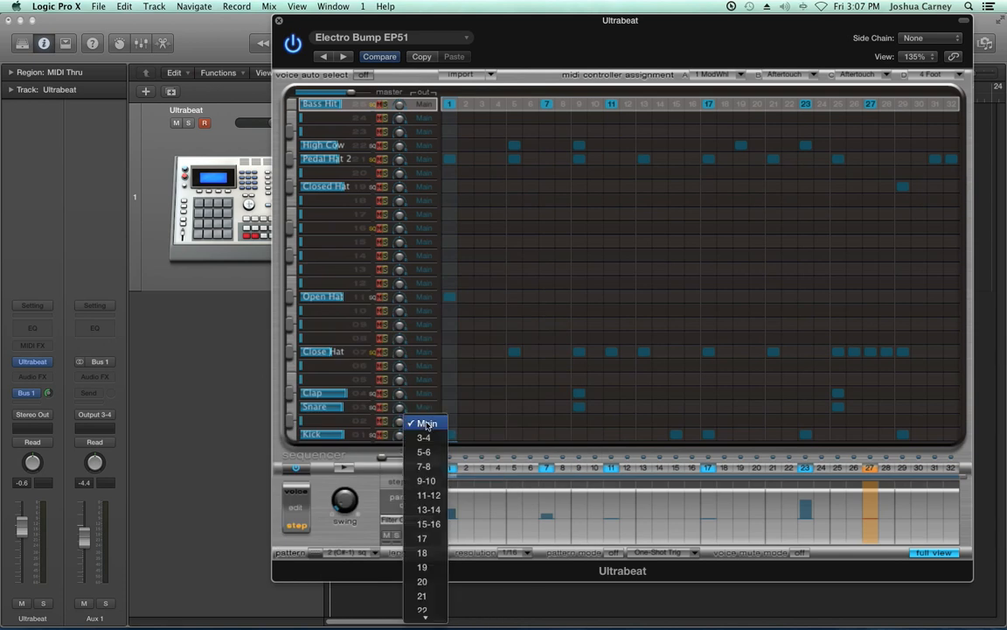
left_click(426, 423)
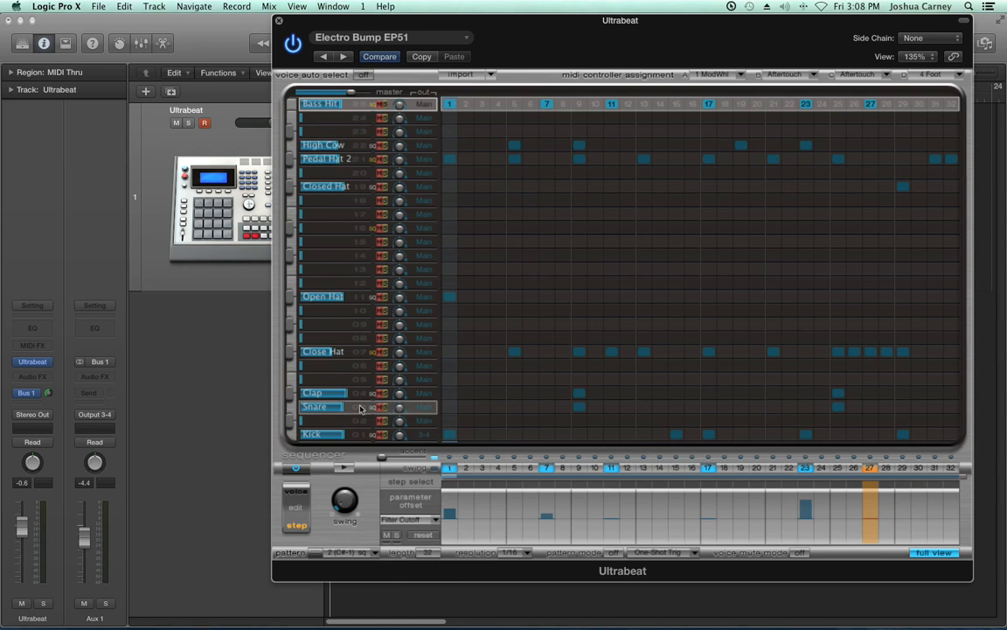
left_click(359, 409)
left_click(424, 408)
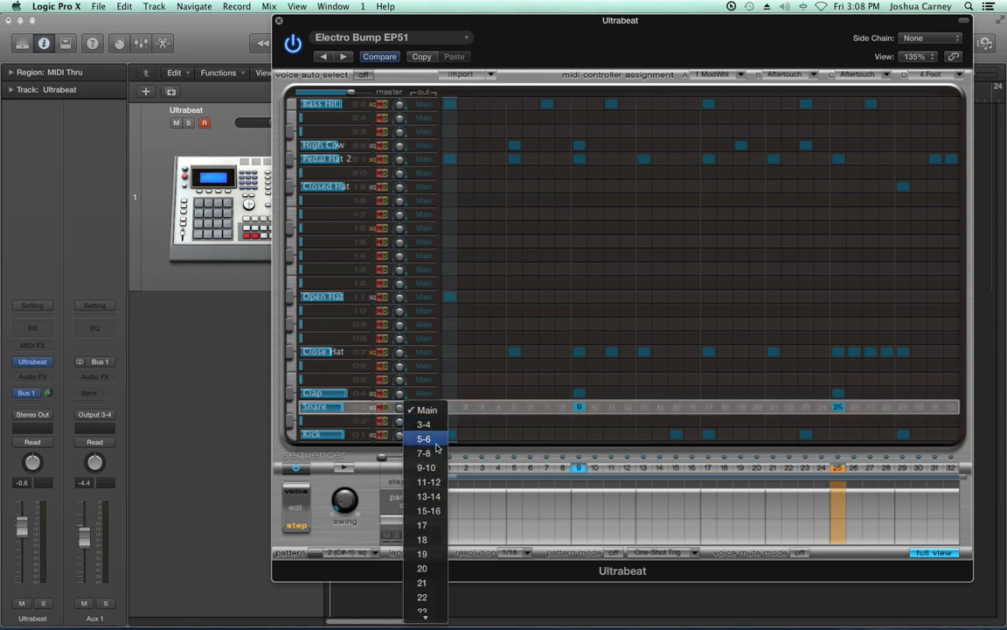
left_click(425, 439)
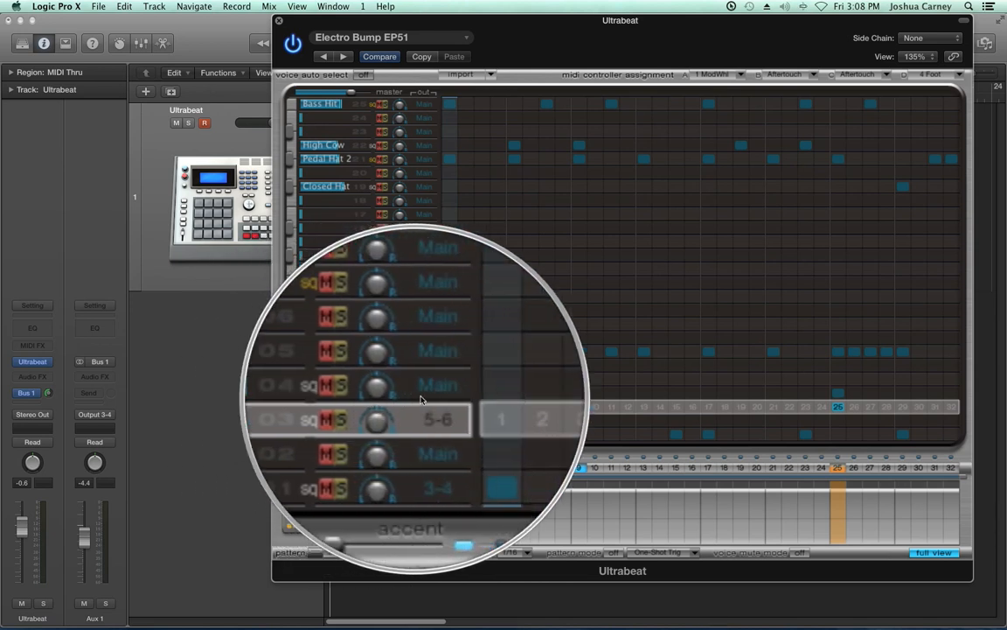
left_click(426, 393)
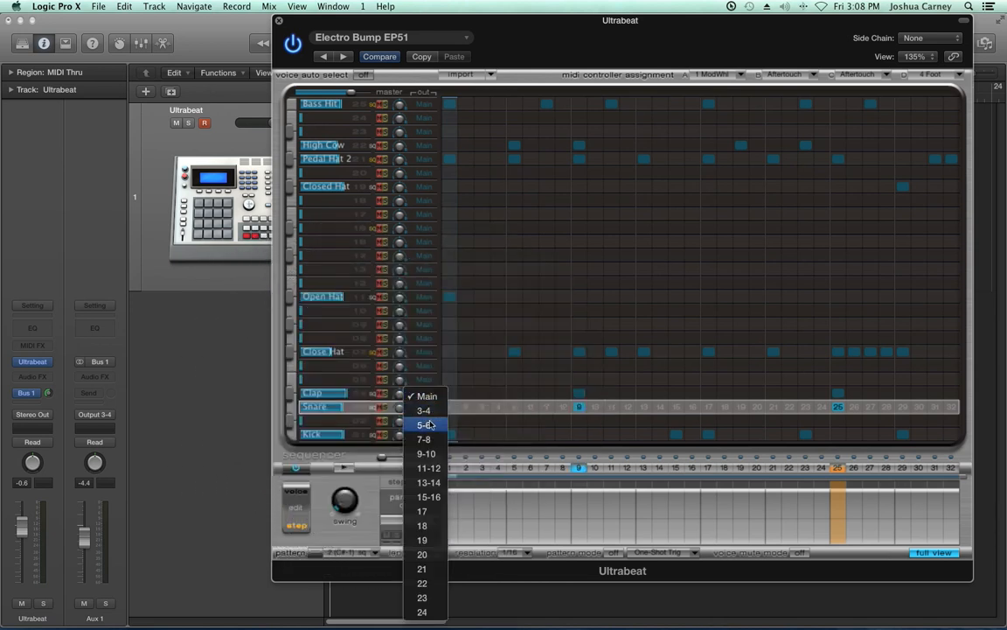
left_click(425, 424)
Step: Route the Close Hat and Open Hat voices to outputs 7-8
left_click(341, 352)
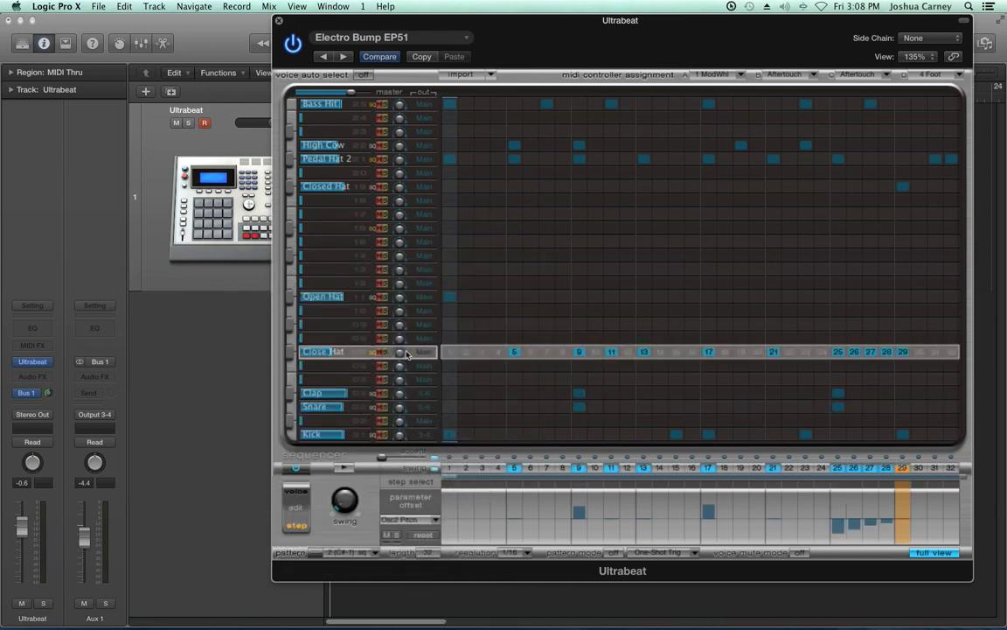
left_click(425, 353)
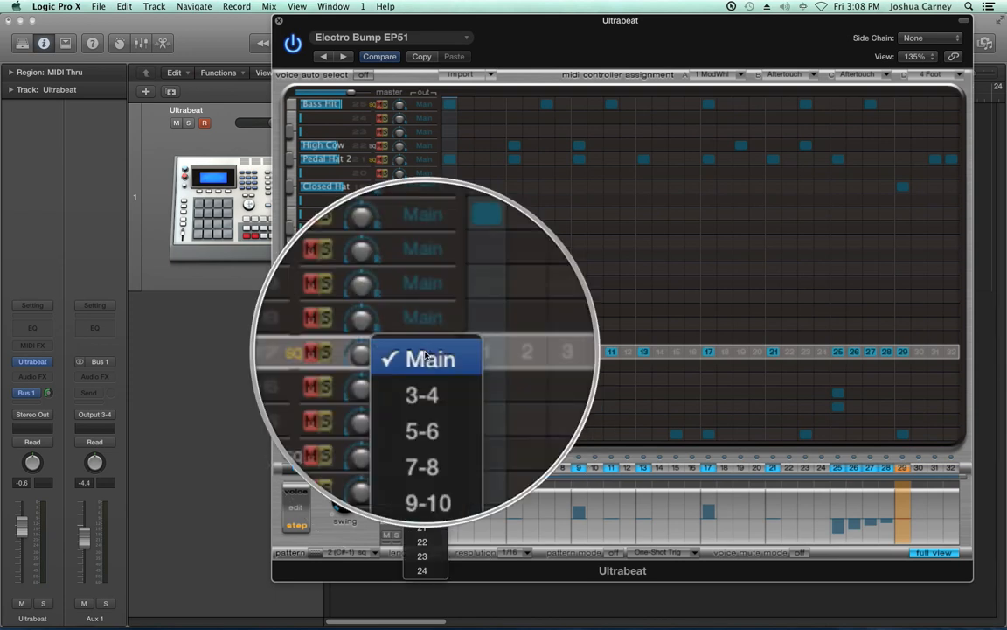
left_click(406, 396)
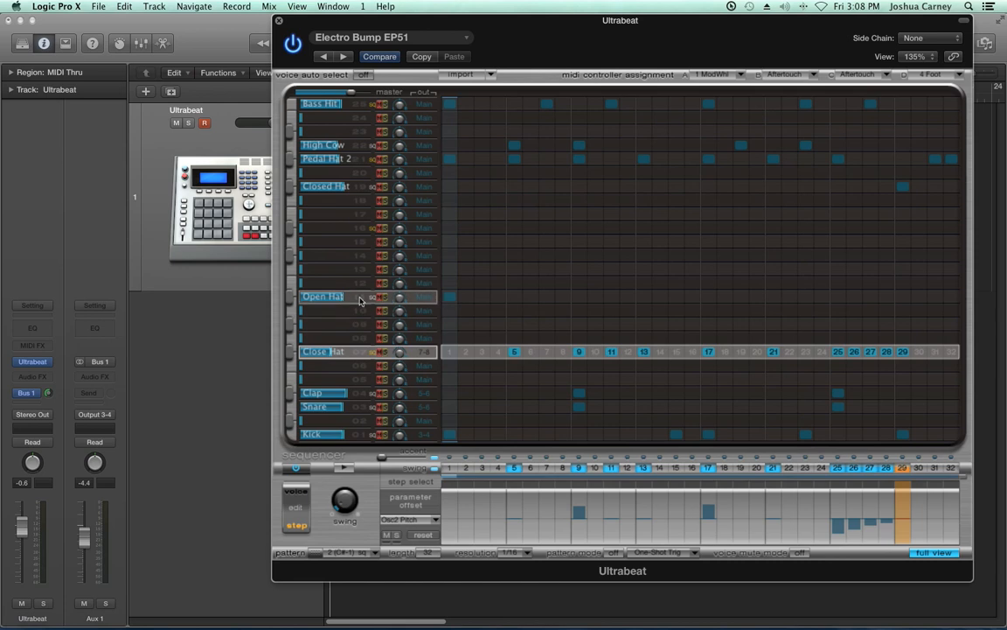
left_click(395, 297)
left_click(418, 301)
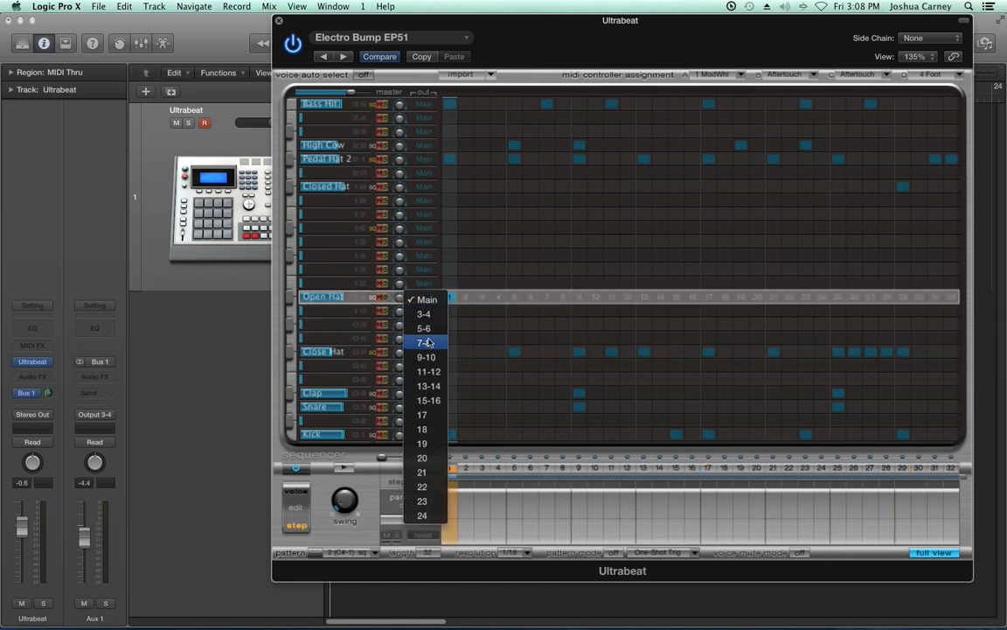
left_click(416, 343)
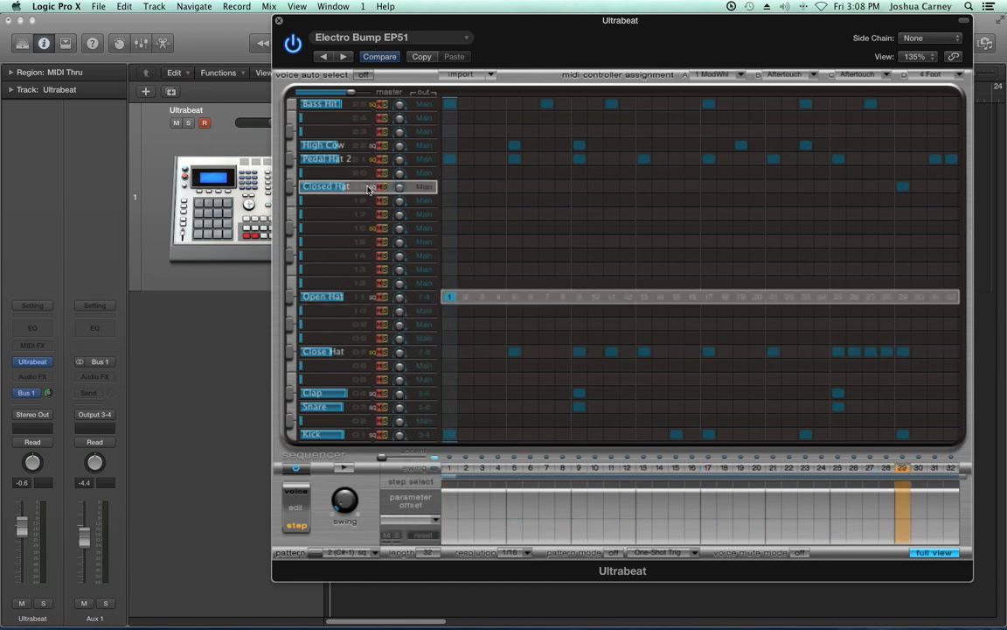
Step: Route the Closed Hat and Pedal Hat 2 voices to outputs 7-8
left_click(368, 189)
left_click(423, 187)
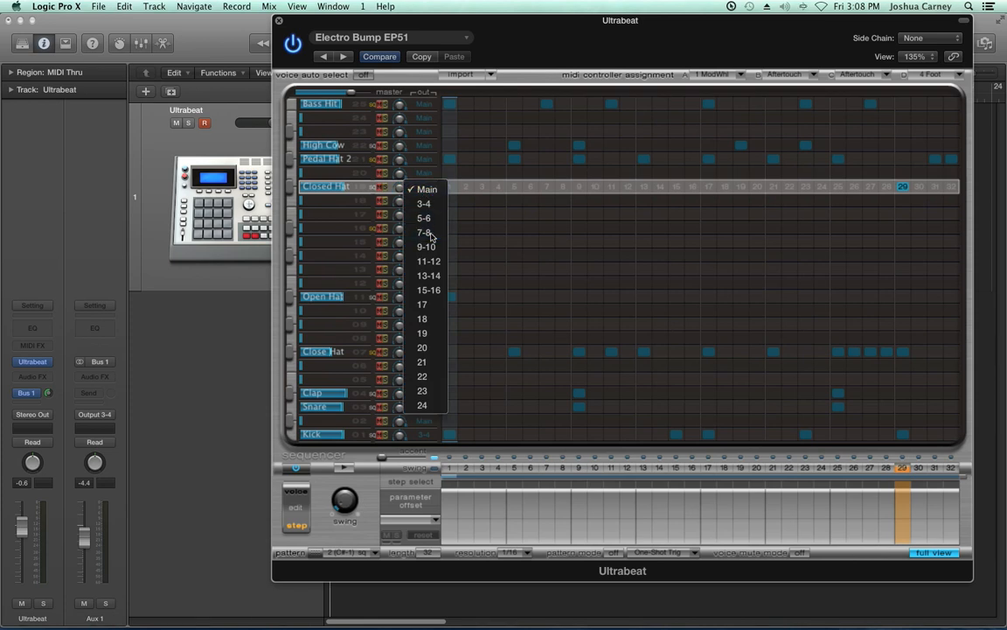
left_click(430, 234)
left_click(402, 160)
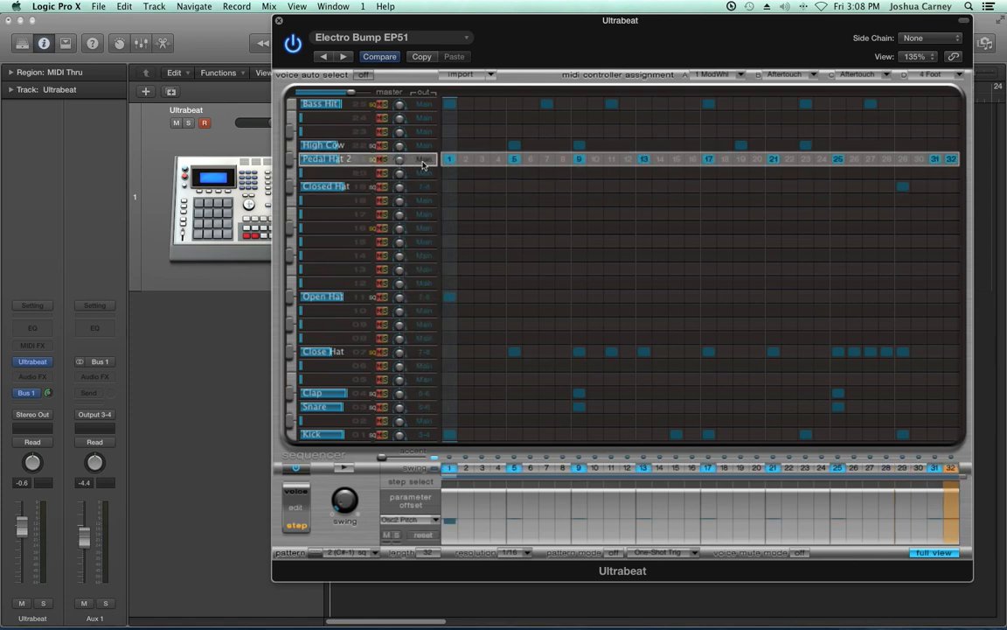
left_click(424, 163)
left_click(426, 206)
Step: Route the High Cow voice to outputs 9-10 and the Bass Hit voice to outputs 11-12
left_click(422, 146)
left_click(423, 146)
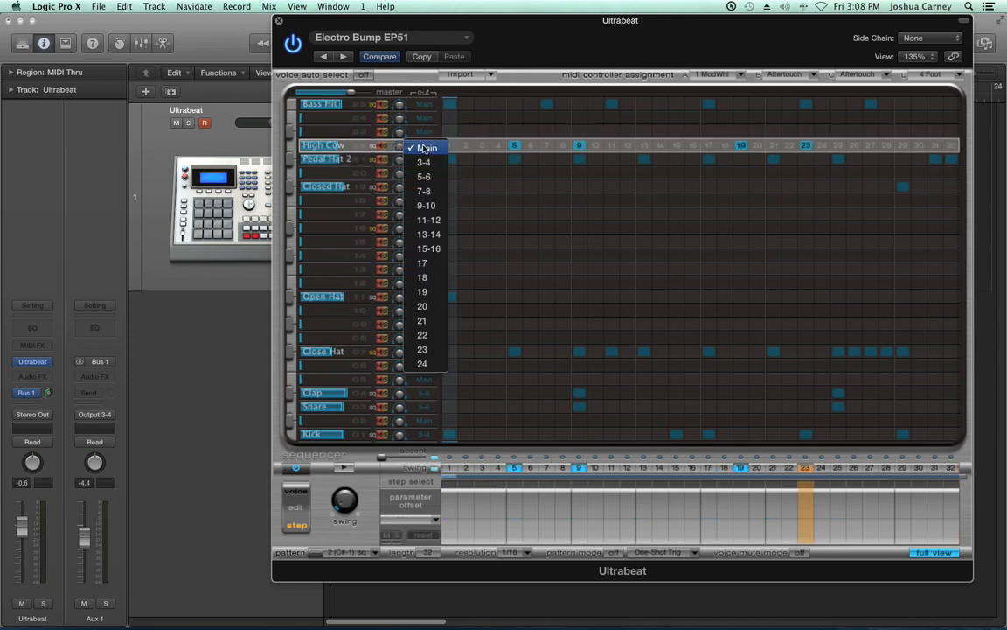
left_click(427, 204)
left_click(327, 102)
left_click(426, 106)
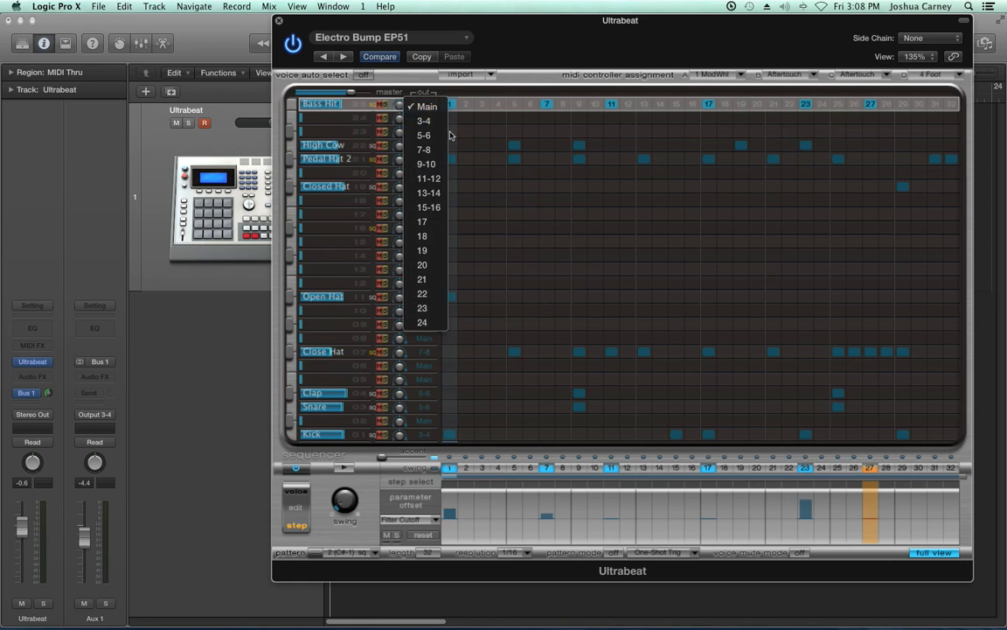
left_click(430, 179)
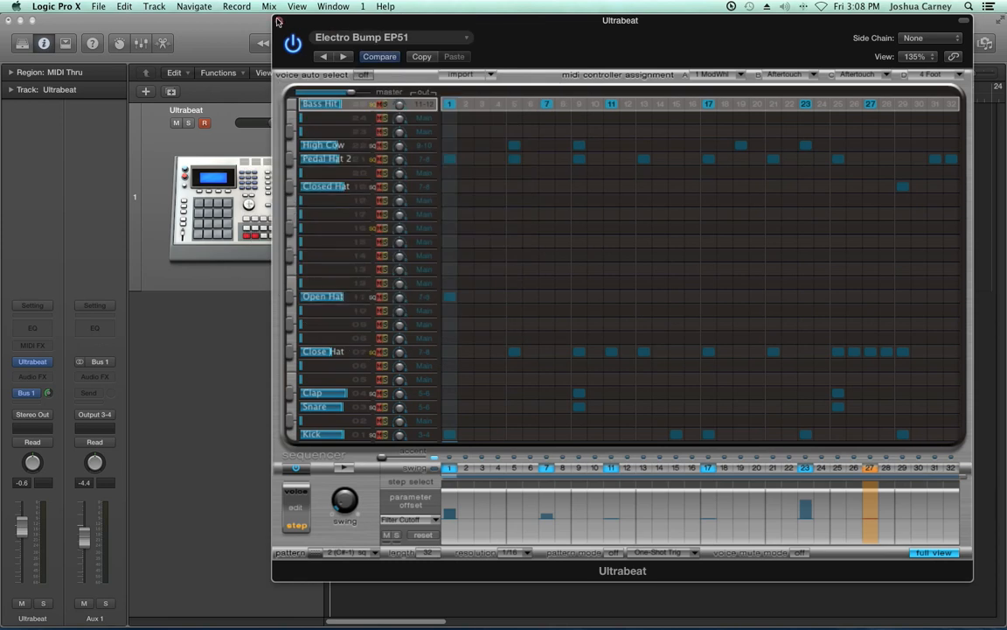
Step: Place the Ultrabeat pattern as a region at bar 1 of its track, with the internal sequencer switched off and the instrument window closed
left_click_drag(308, 19, 595, 4)
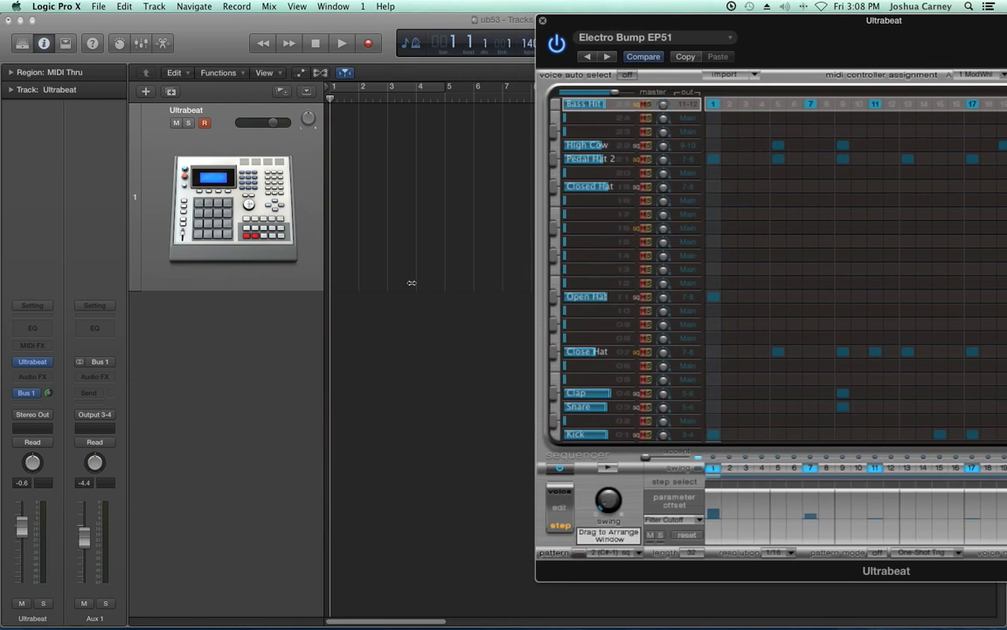
left_click_drag(578, 553, 353, 211)
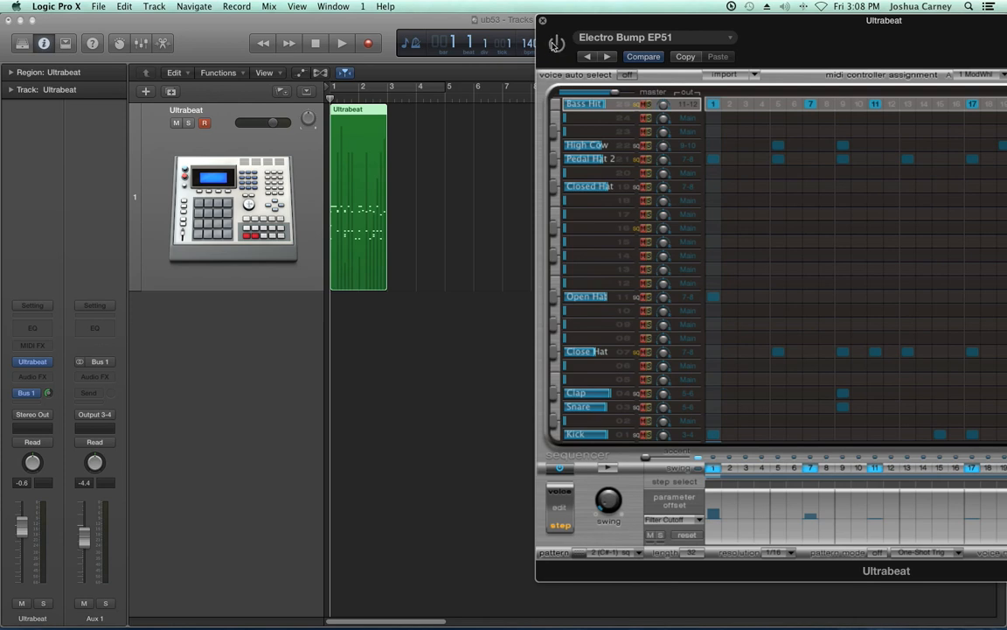
left_click(555, 41)
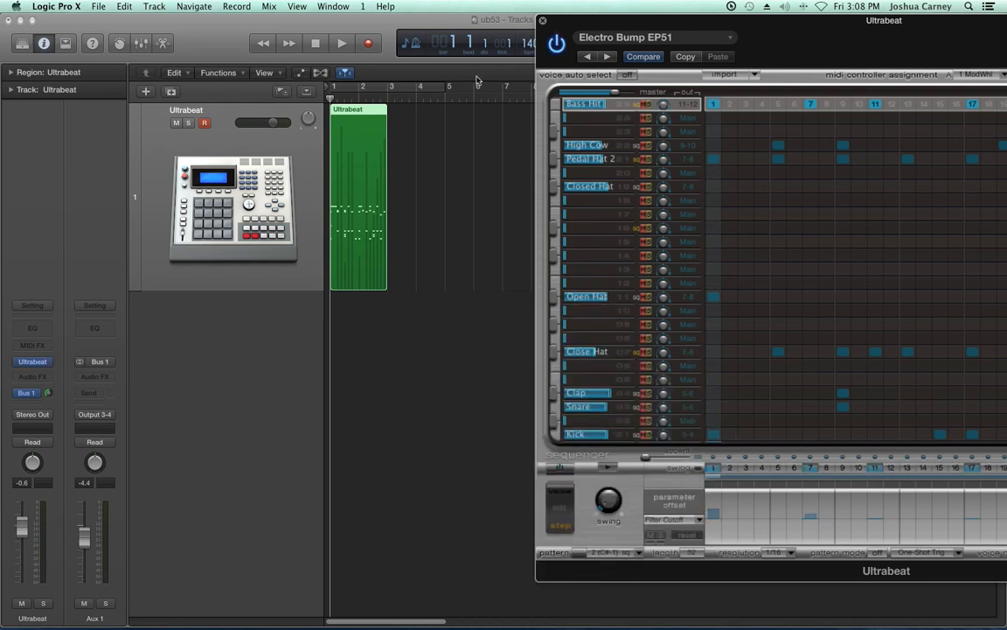
left_click(542, 20)
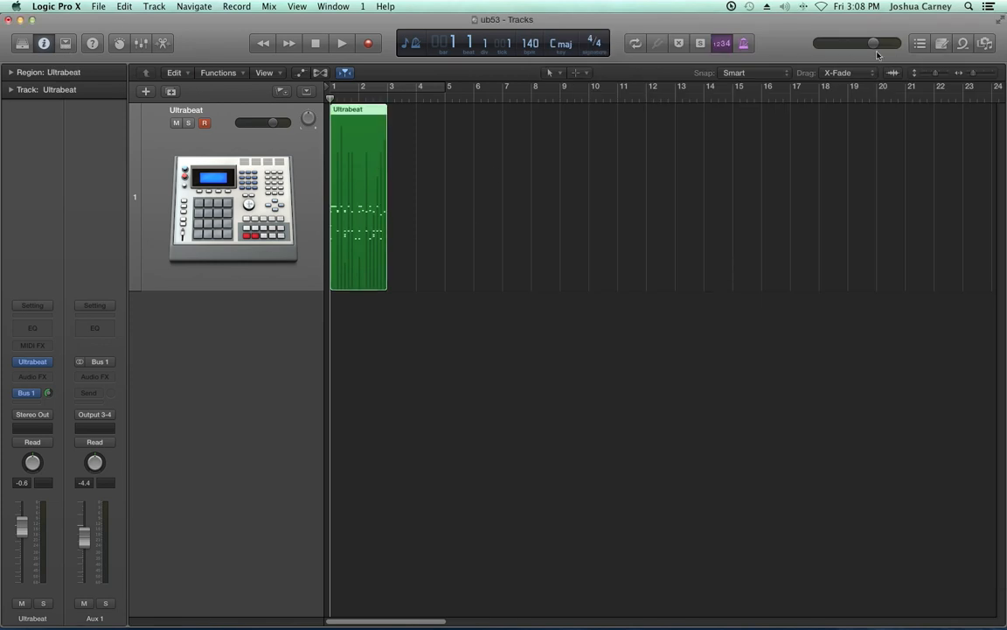
Step: Set the cycle locators to the Ultrabeat region and zoom the arrangement to fit it
left_click(65, 43)
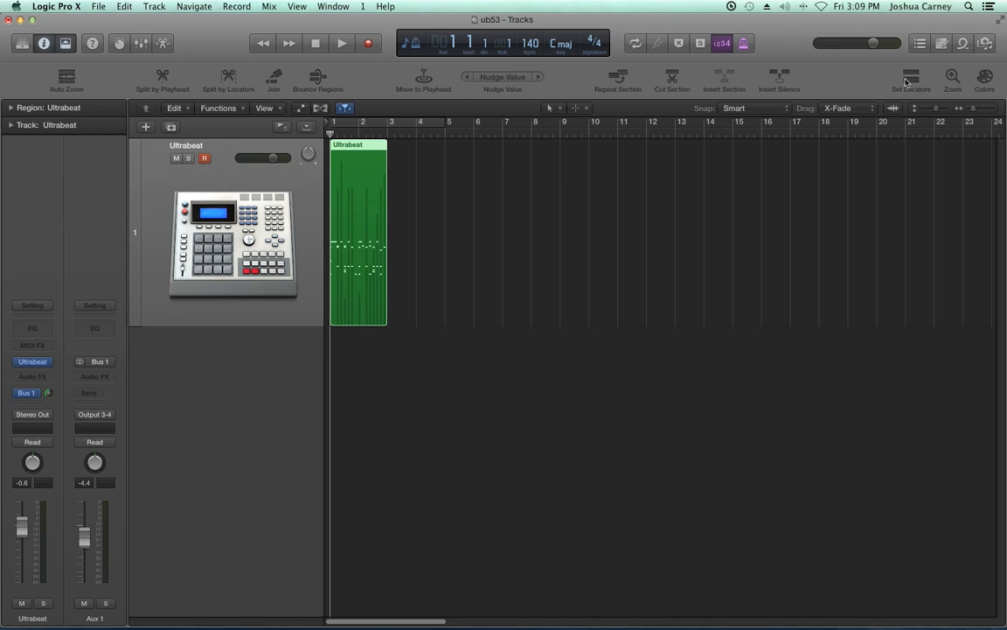
left_click(907, 80)
left_click(65, 43)
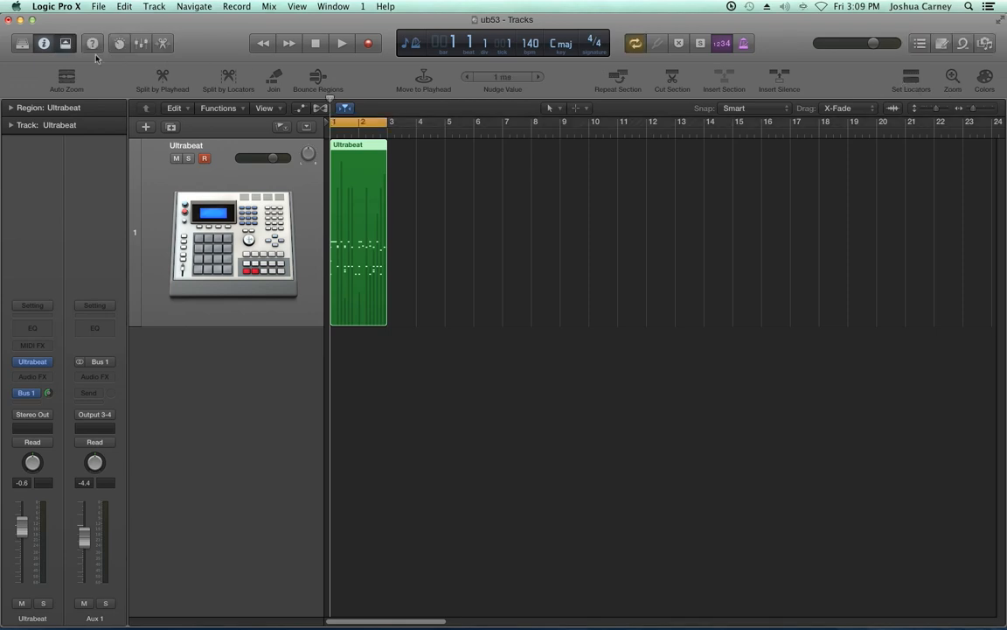
key("z")
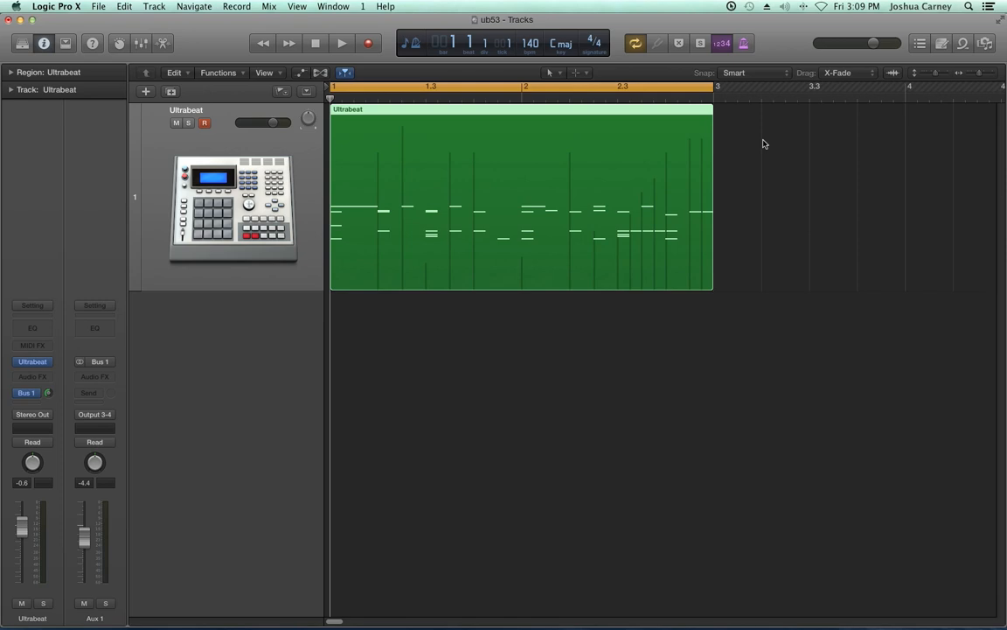
Step: Play the cycled Ultrabeat region briefly and reset the track's peak level display
key("space")
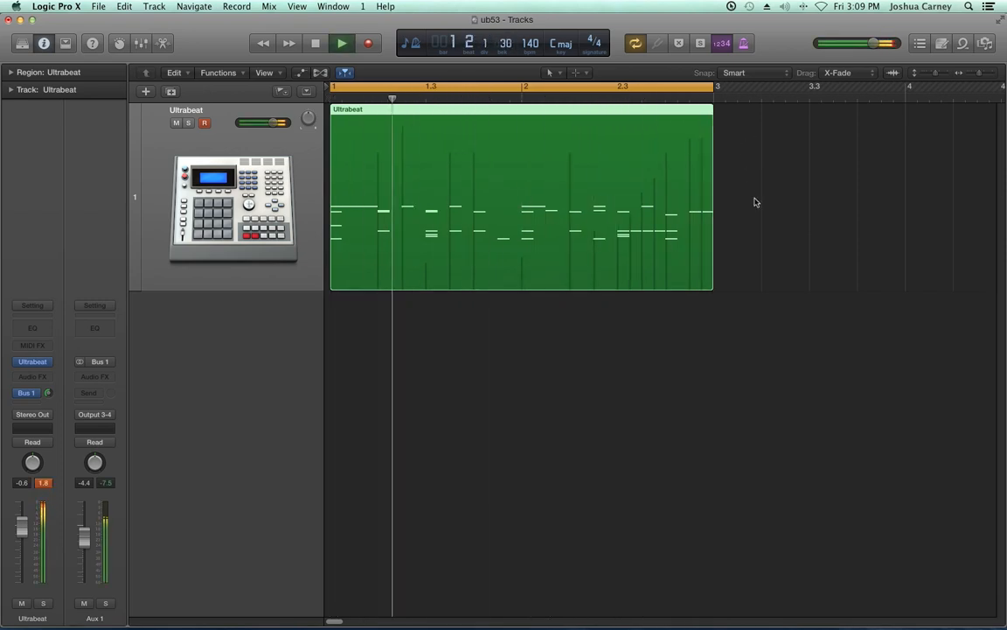
key("space")
left_click(42, 483)
Step: Open the separate Mixer window and add five aux channels to the Ultrabeat strip, covering outputs 3-4 through 11-12
key("super+2")
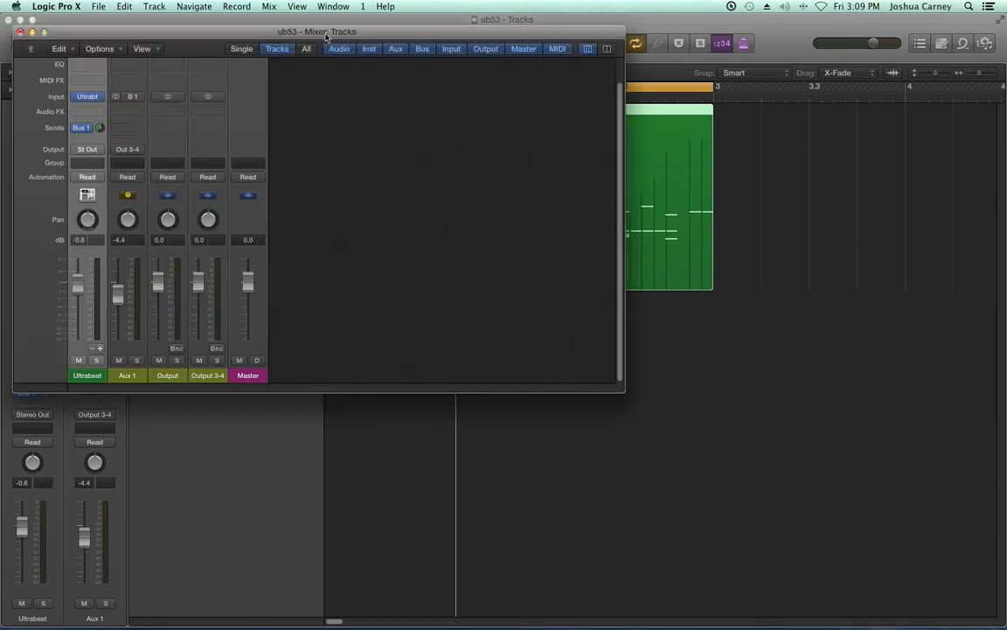
left_click_drag(326, 36, 519, 39)
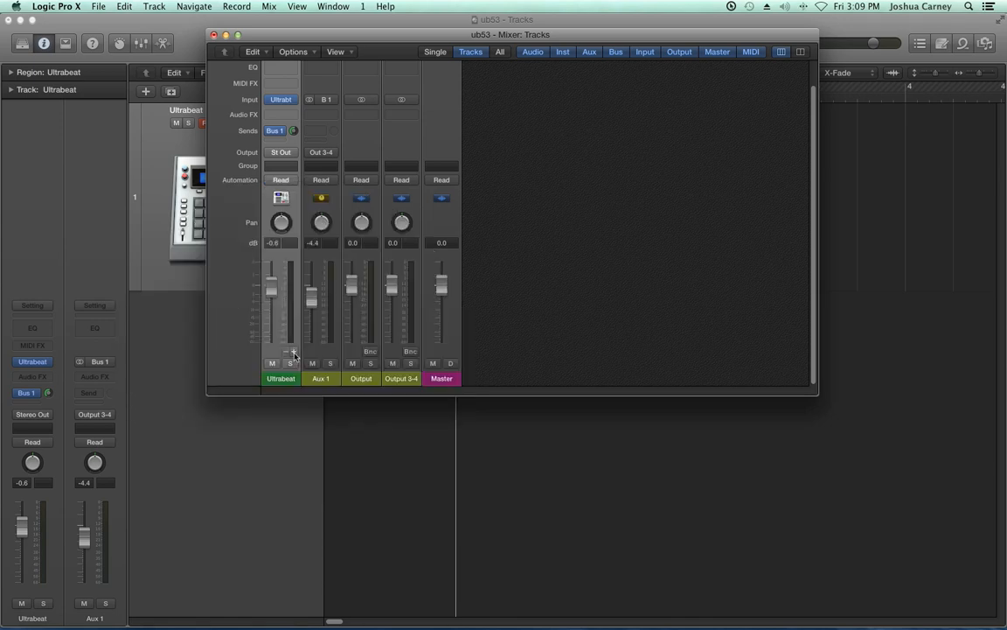
left_click(294, 352)
left_click(294, 352)
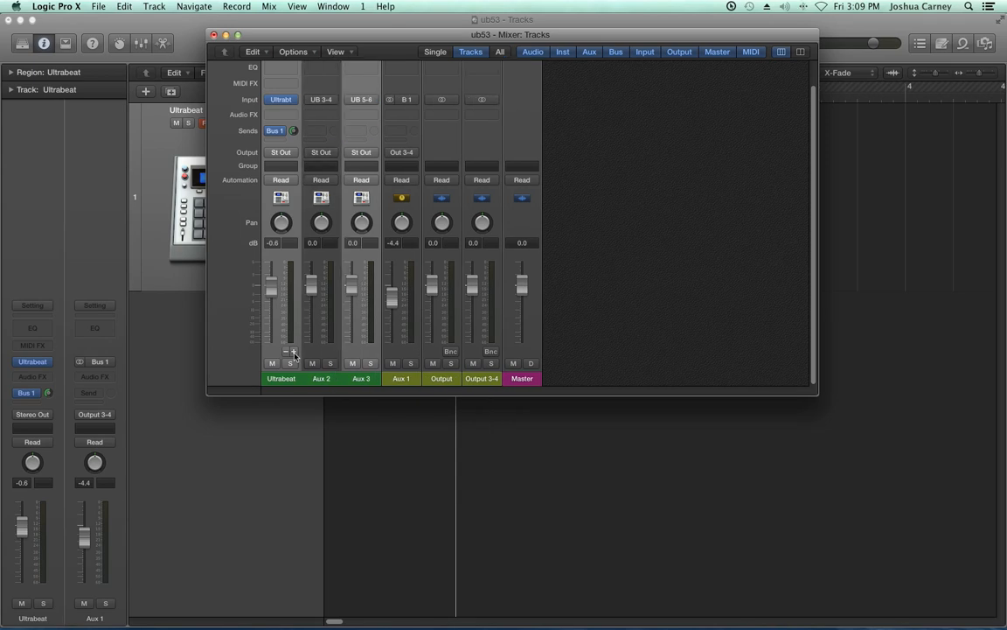
left_click(294, 352)
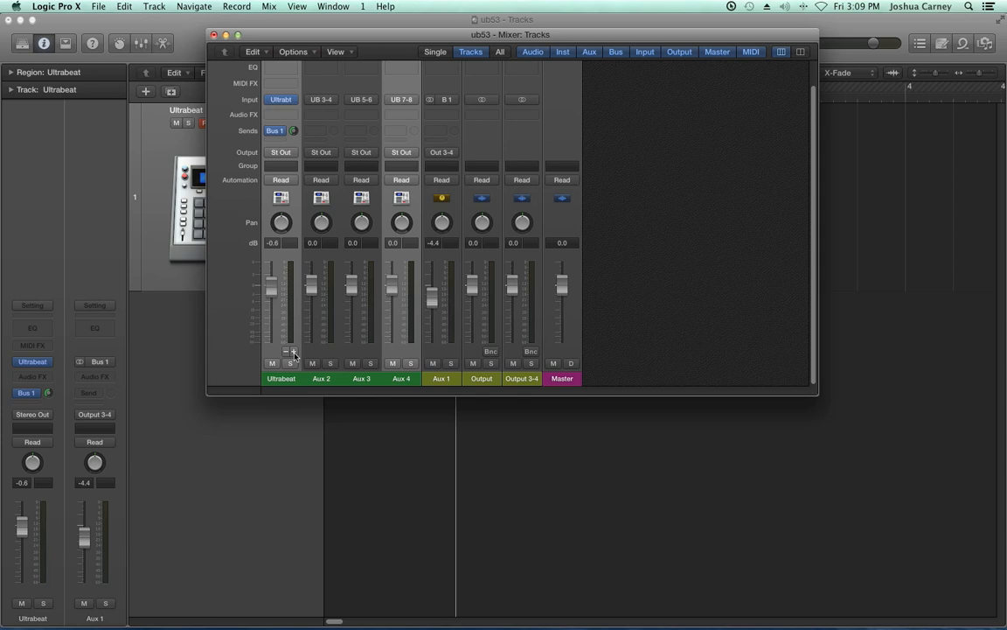
left_click(293, 353)
left_click(294, 353)
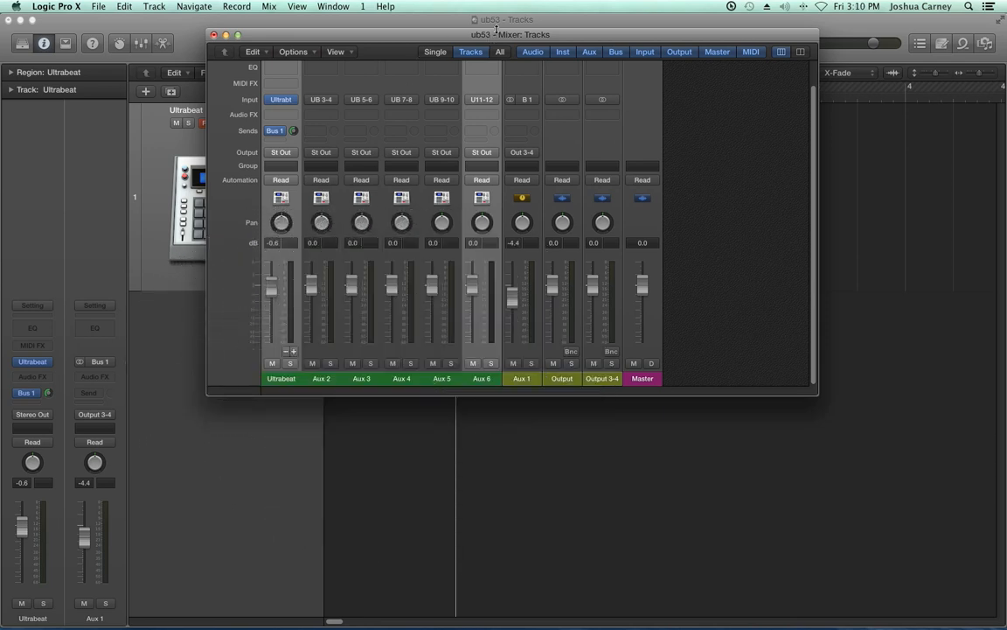
Step: Enlarge the Mixer window and name the five Ultrabeat aux channels Kick, Snare Clap, Hi Hats, Wood Block and Bass
left_click_drag(821, 395, 881, 540)
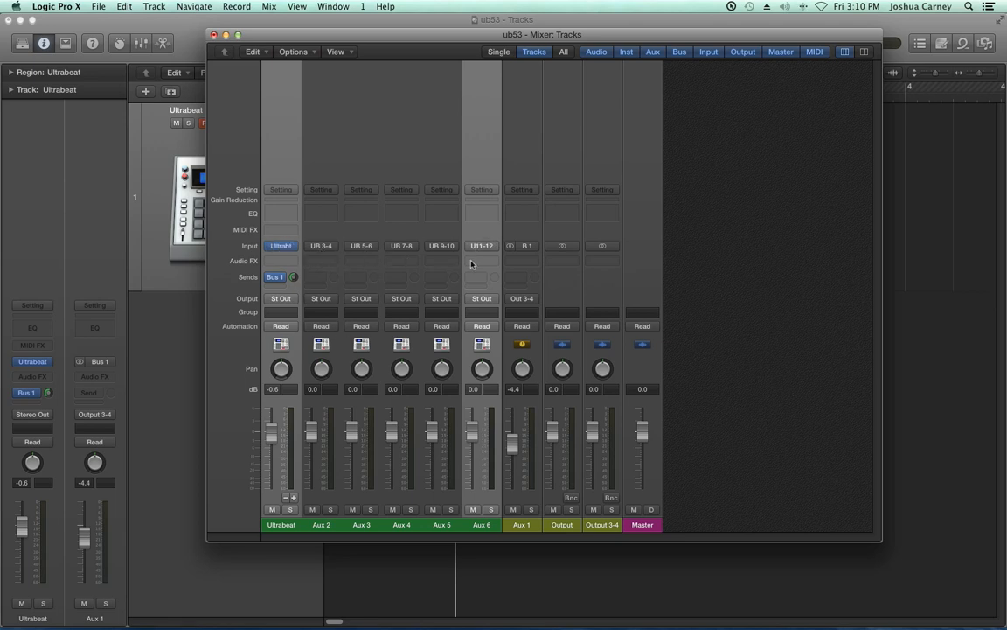
double_click(323, 524)
type("Kic")
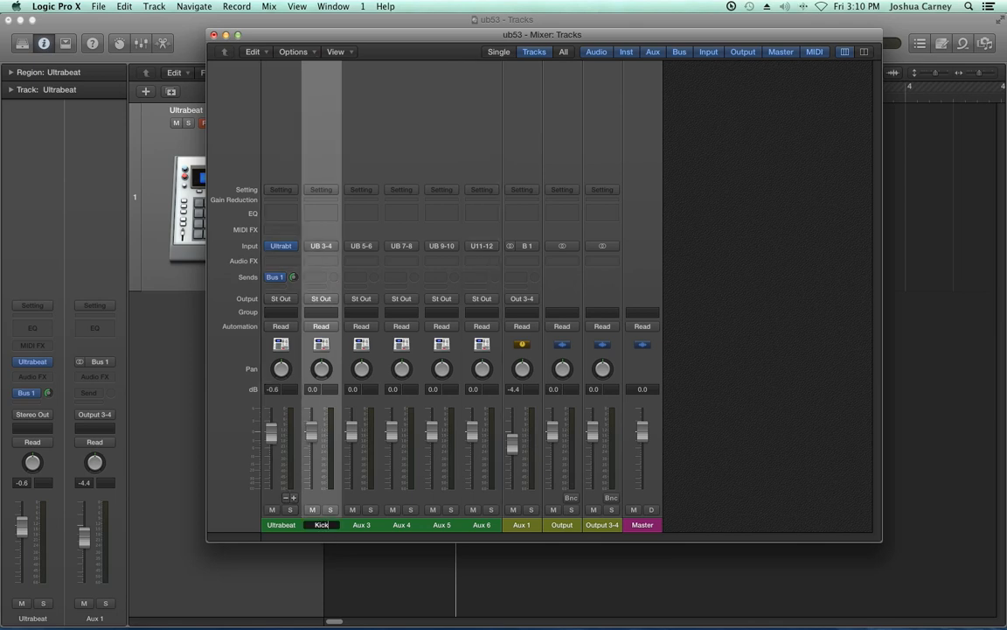
type("k")
key("Tab")
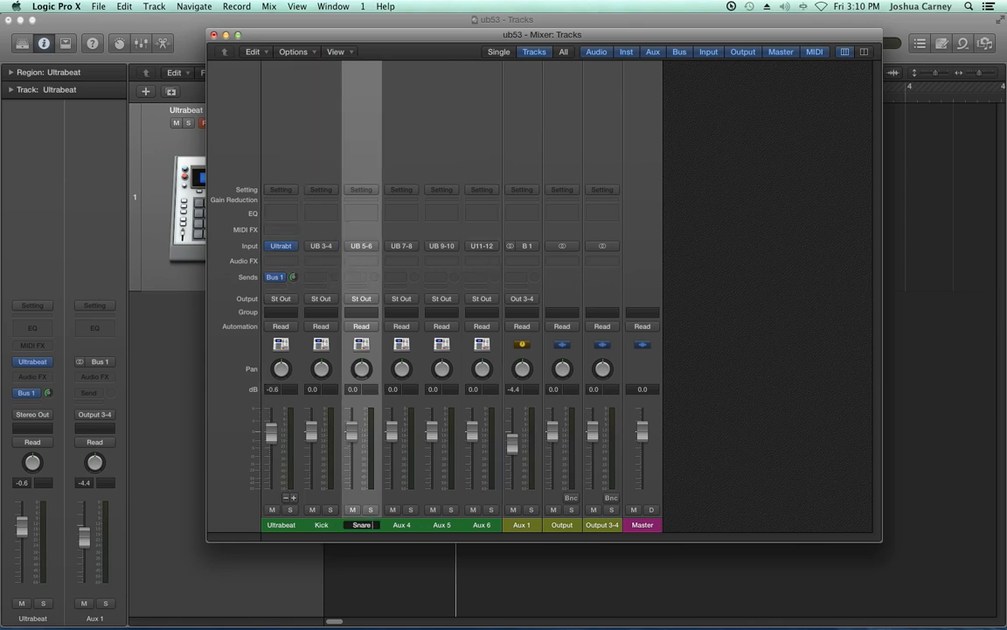
key("Tab")
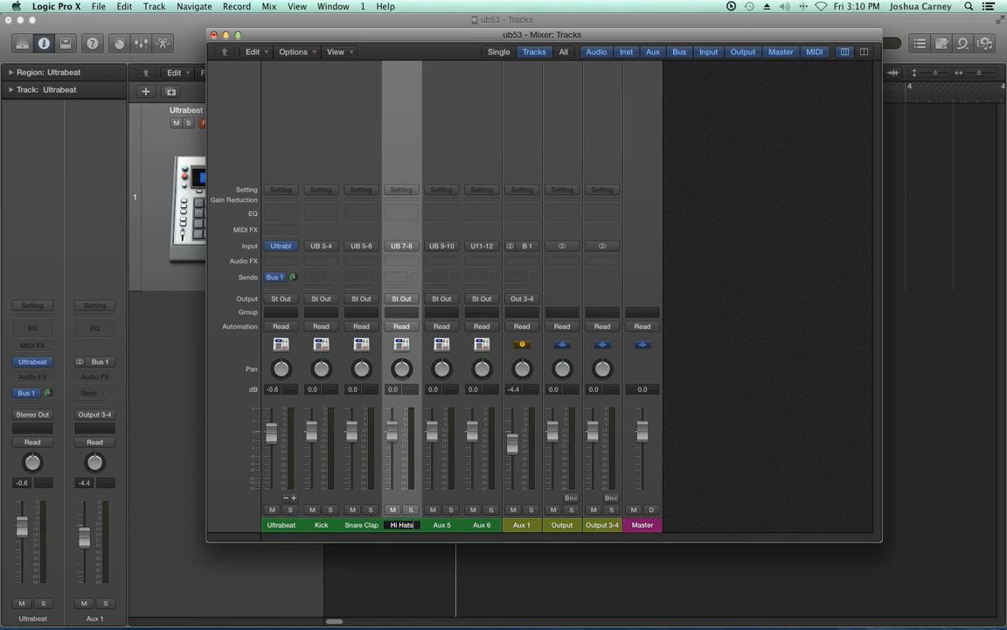
key("Tab")
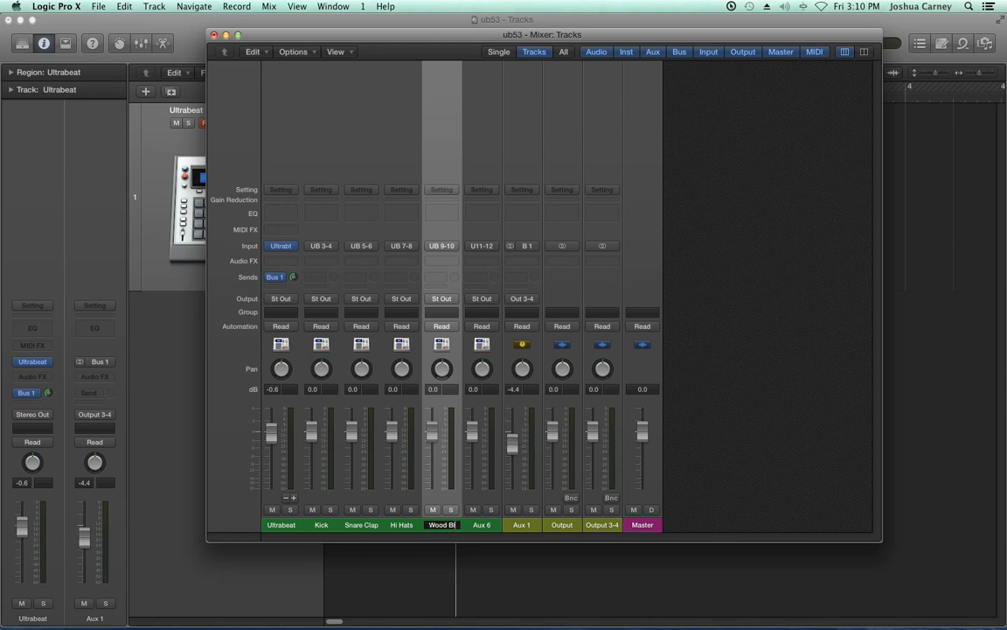
type("Wood Block")
key("Tab")
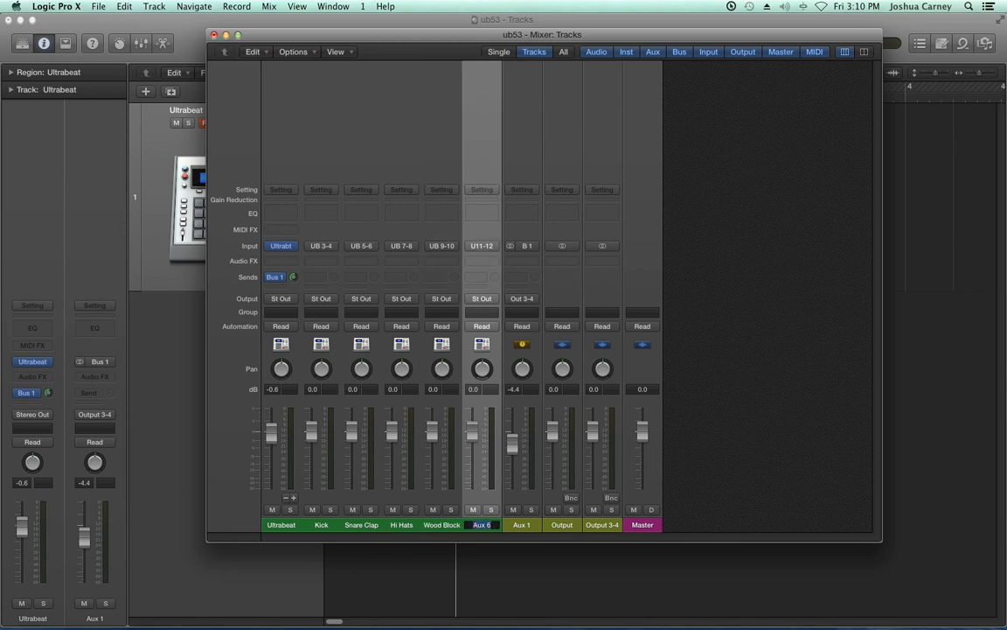
key("Return")
Step: Add a Bus 1 send to all five channels from Kick to Bass at once and raise its send level
left_click_drag(321, 528, 472, 530)
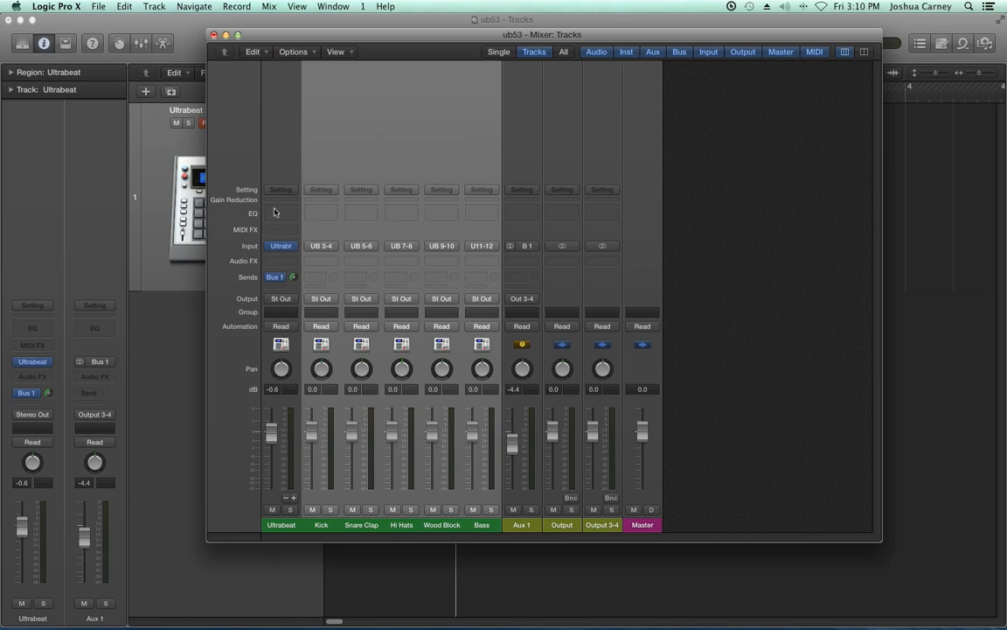
left_click(327, 278)
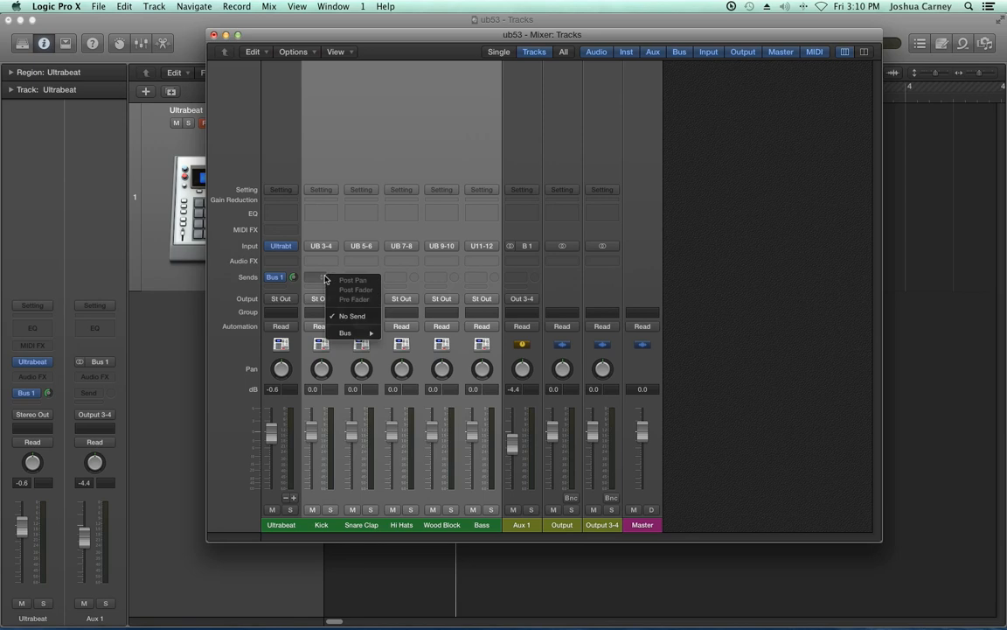
mouse_move(350, 333)
left_click(417, 335)
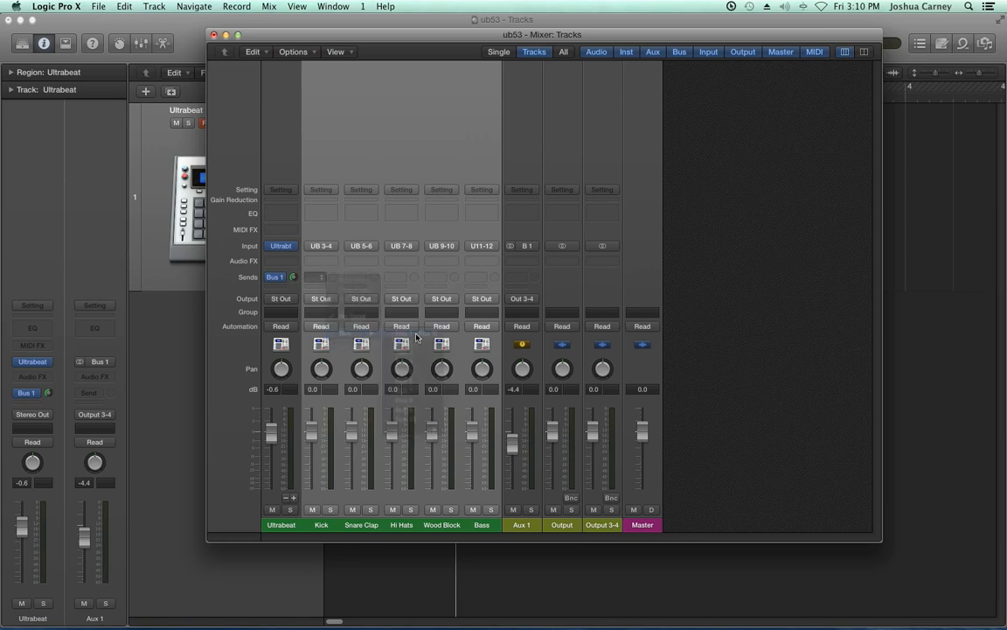
left_click_drag(333, 278, 333, 257)
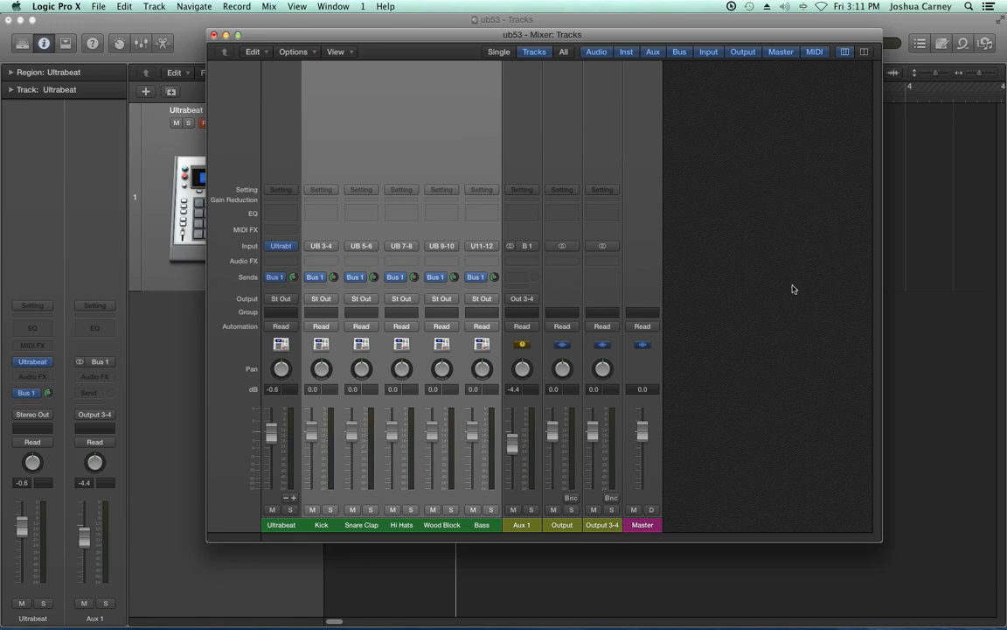
left_click(776, 219)
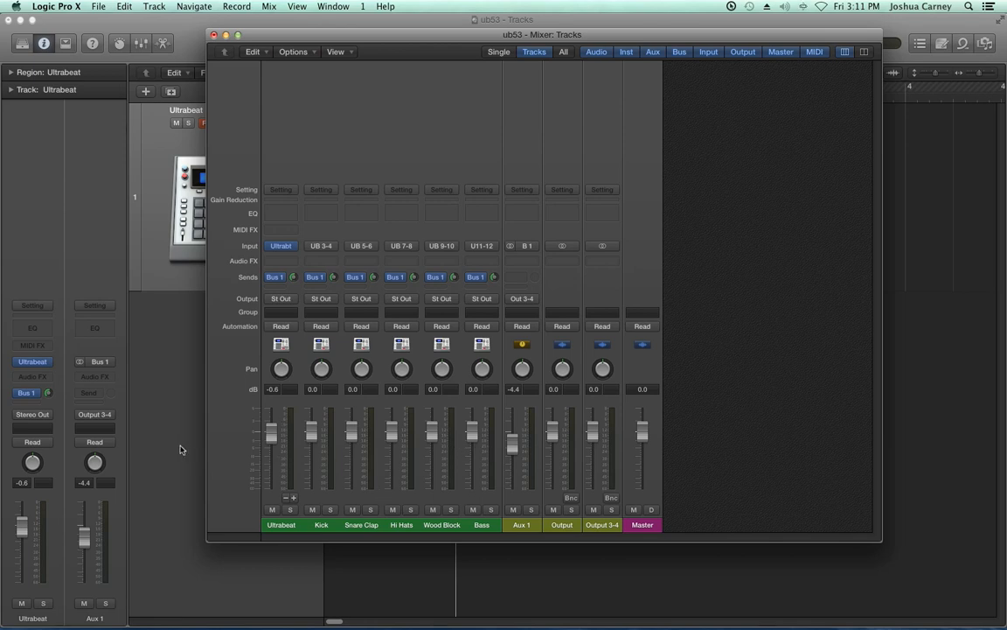
Step: Play the region and solo Kick, Snare Clap, Hi Hats, Wood Block and Bass one after another to check each output
key("space")
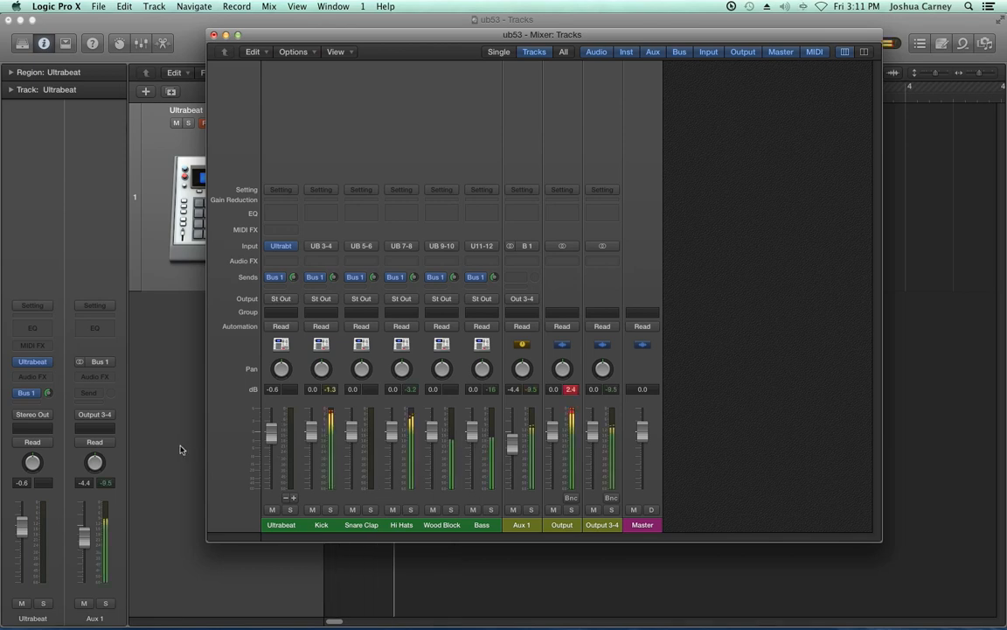
left_click(330, 510)
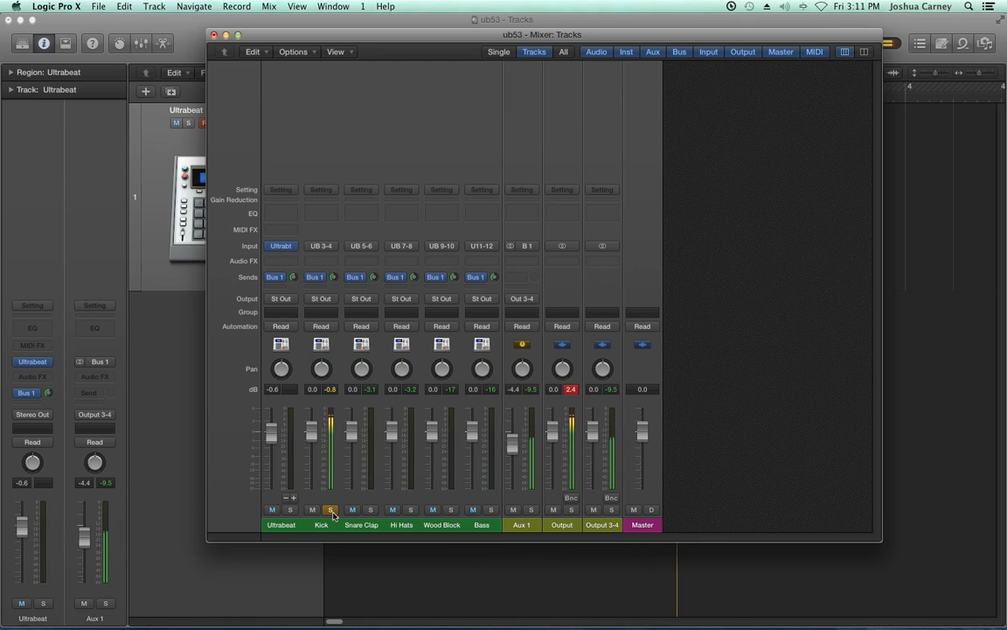
left_click(331, 510)
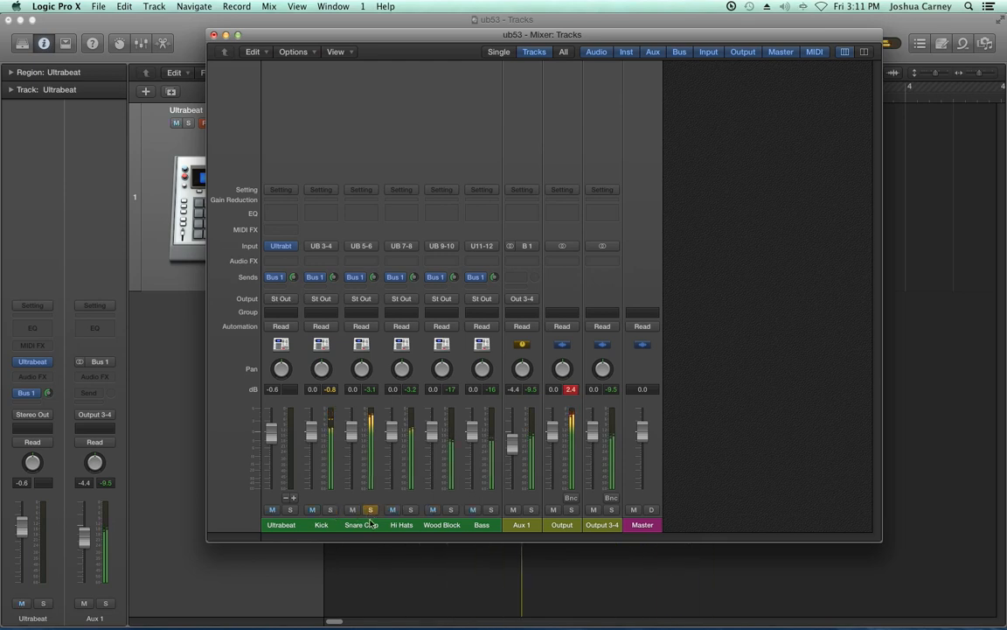
left_click(370, 510)
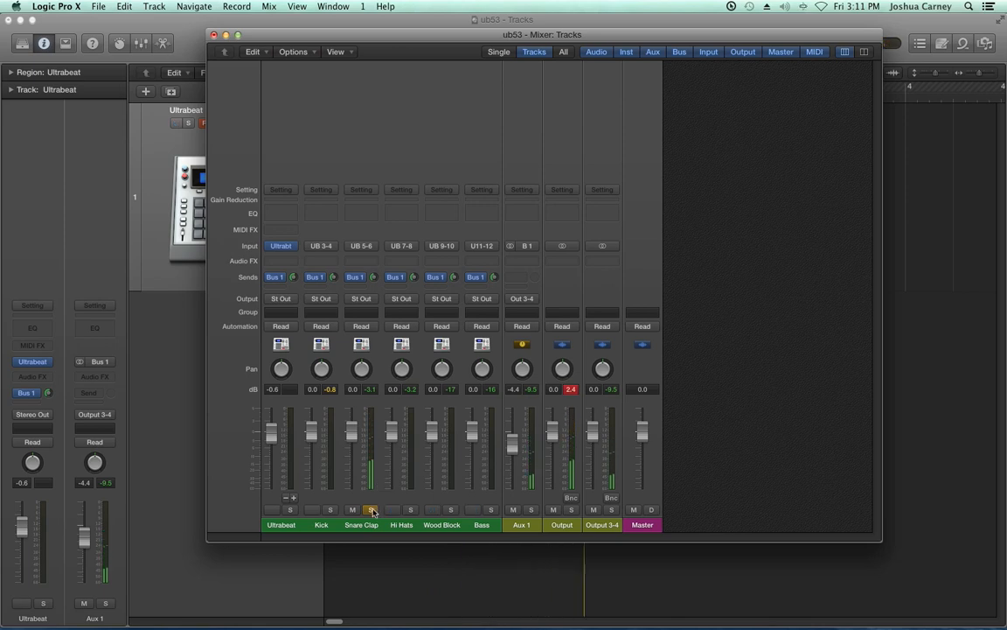
left_click(370, 510)
left_click(411, 510)
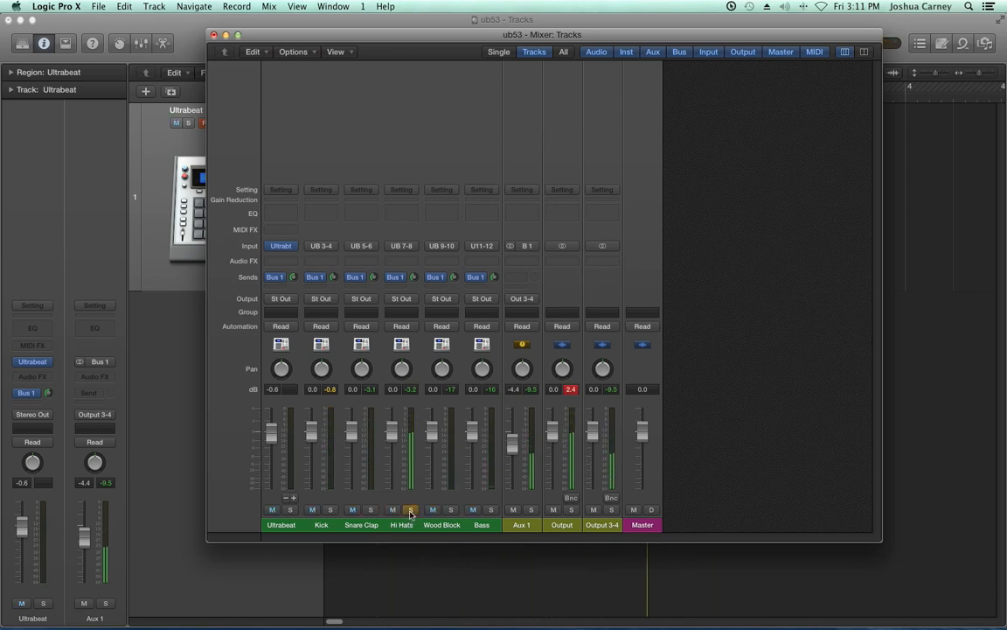
left_click(411, 510)
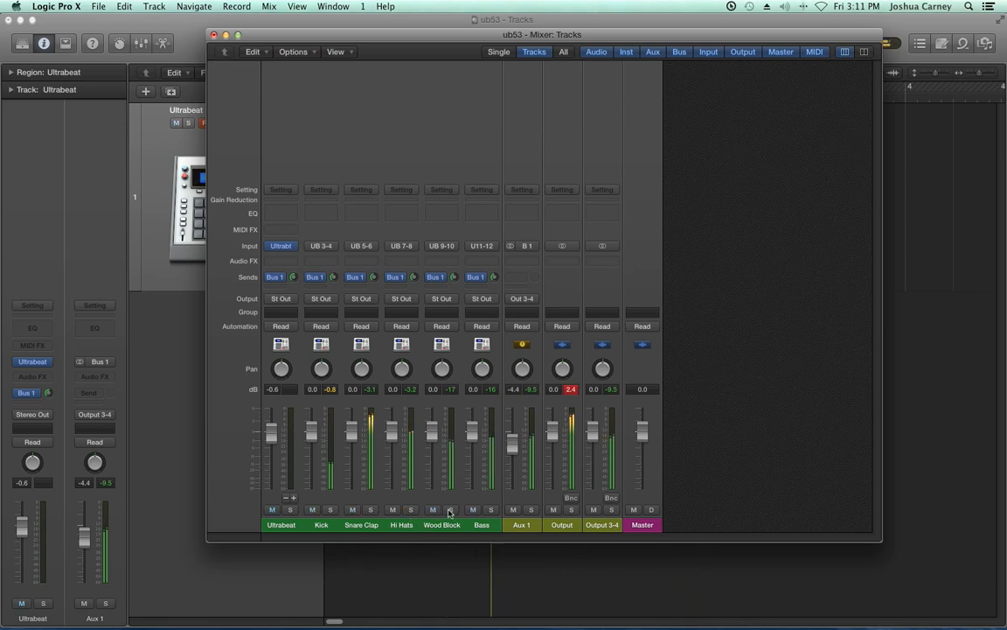
left_click(449, 509)
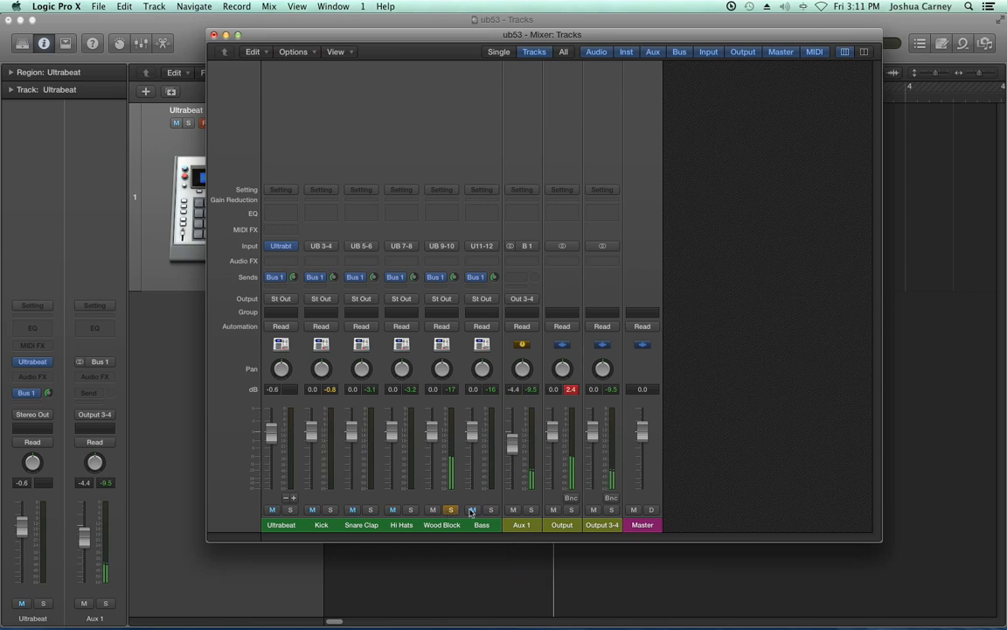
left_click(450, 510)
left_click(489, 510)
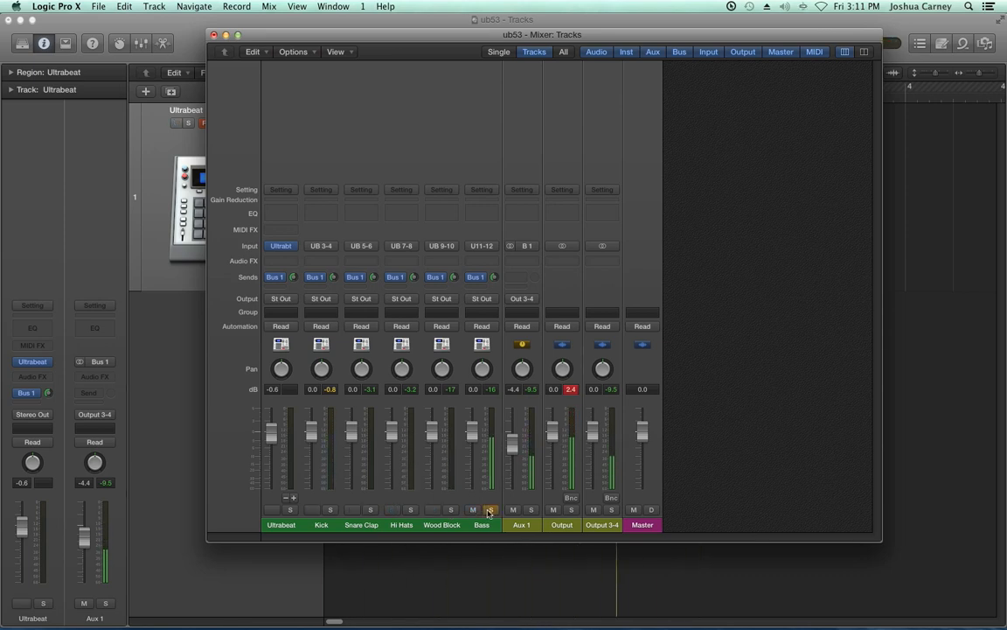
left_click(491, 509)
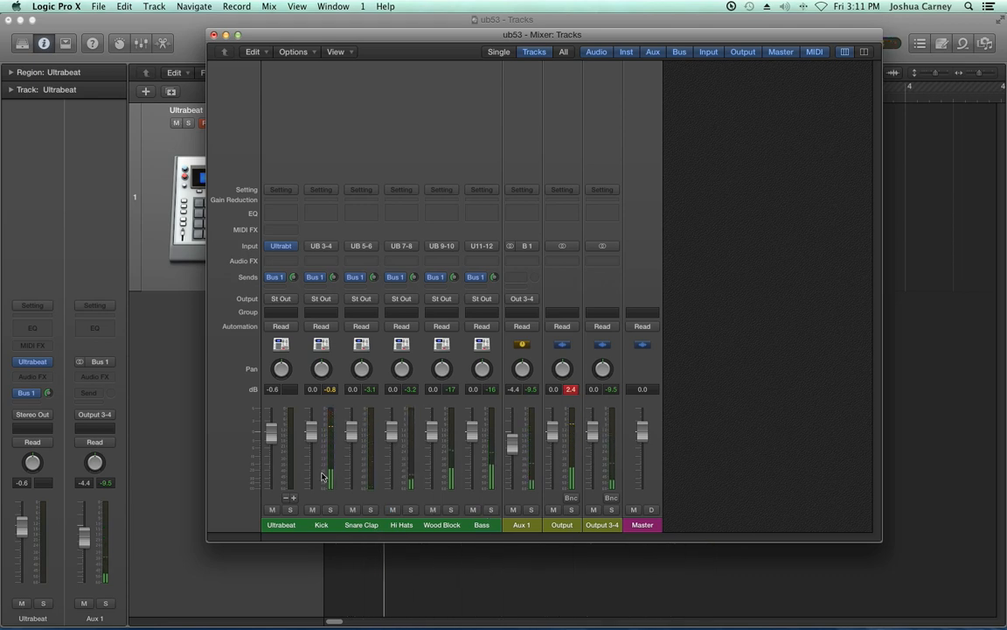
Step: Set the channel faders to -2.0 dB for Kick, -2.7 for Snare Clap, -4.4 for Hi Hats, -5.6 for Wood Block and -1.7 for Bass
left_click_drag(313, 434, 472, 444)
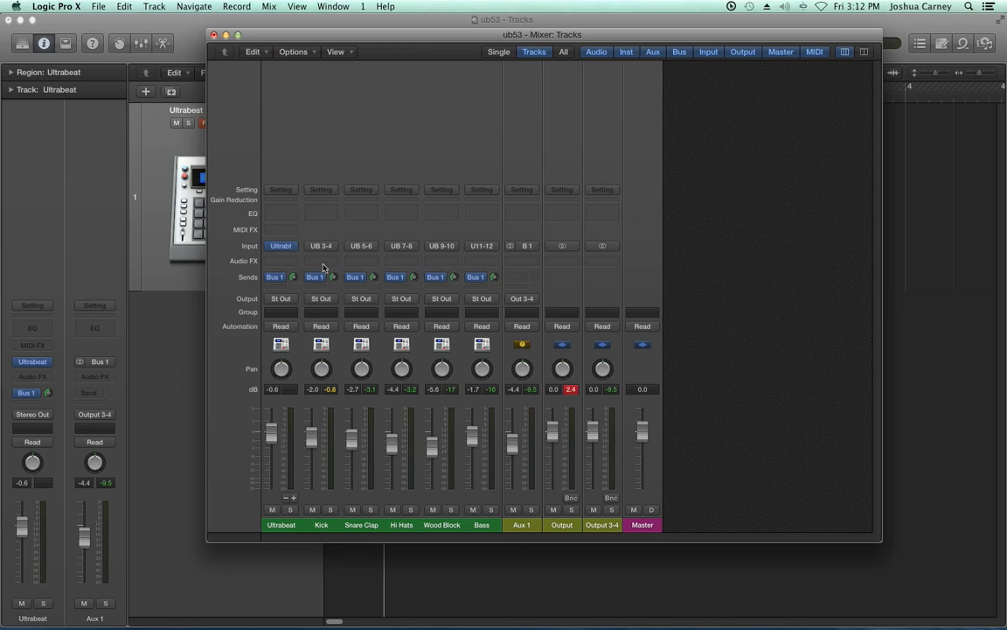
Step: Insert a Channel EQ on the Kick channel and set its high shelf to 4250 Hz and +7.5 dB
left_click(295, 259)
mouse_move(349, 313)
mouse_move(449, 314)
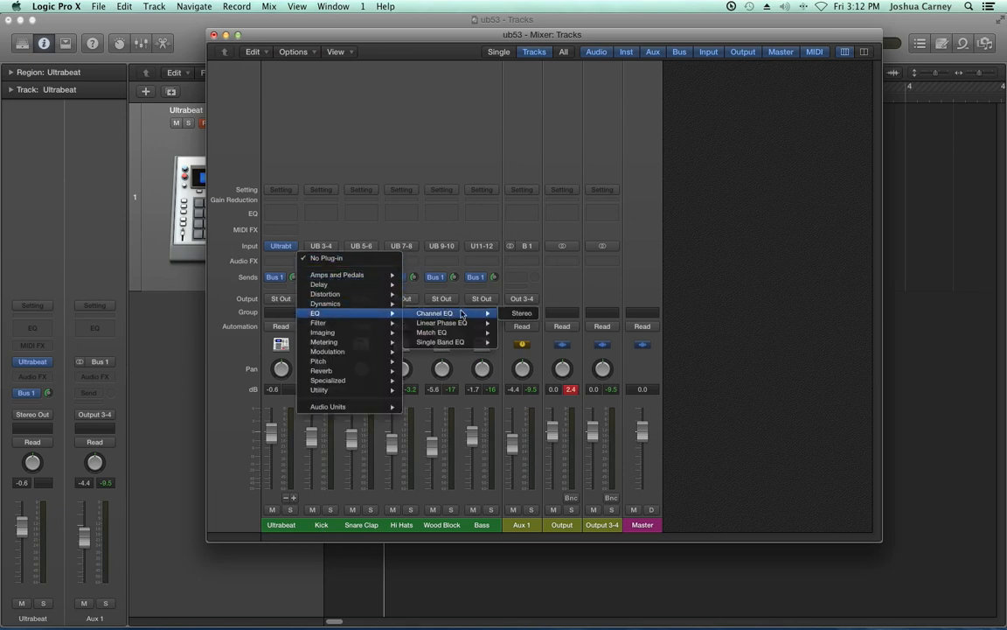
left_click(485, 315)
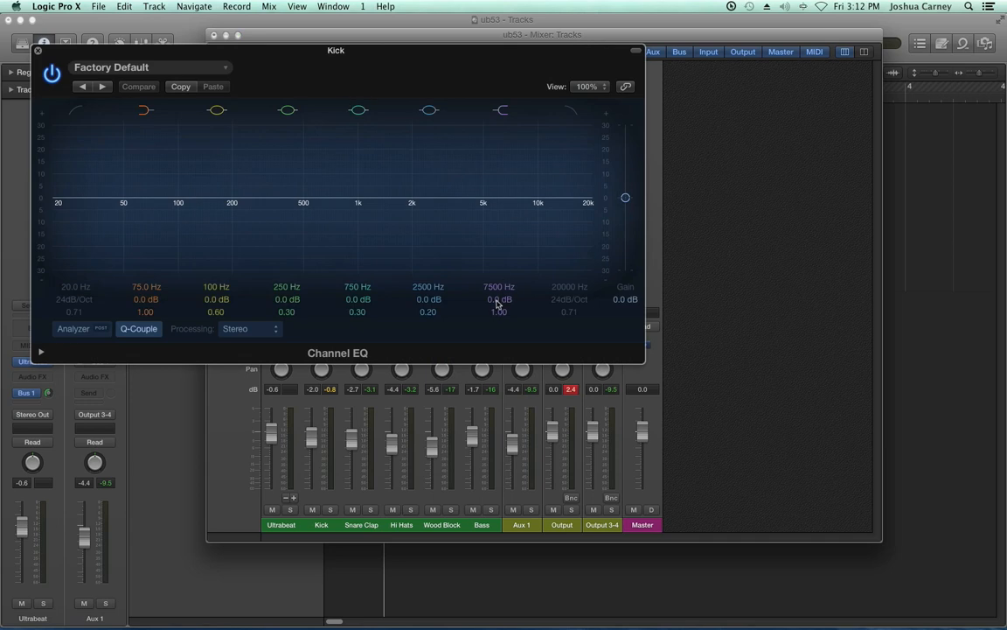
mouse_move(497, 300)
left_mouse_down()
mouse_move(497, 263)
mouse_move(497, 325)
mouse_move(502, 306)
left_mouse_up()
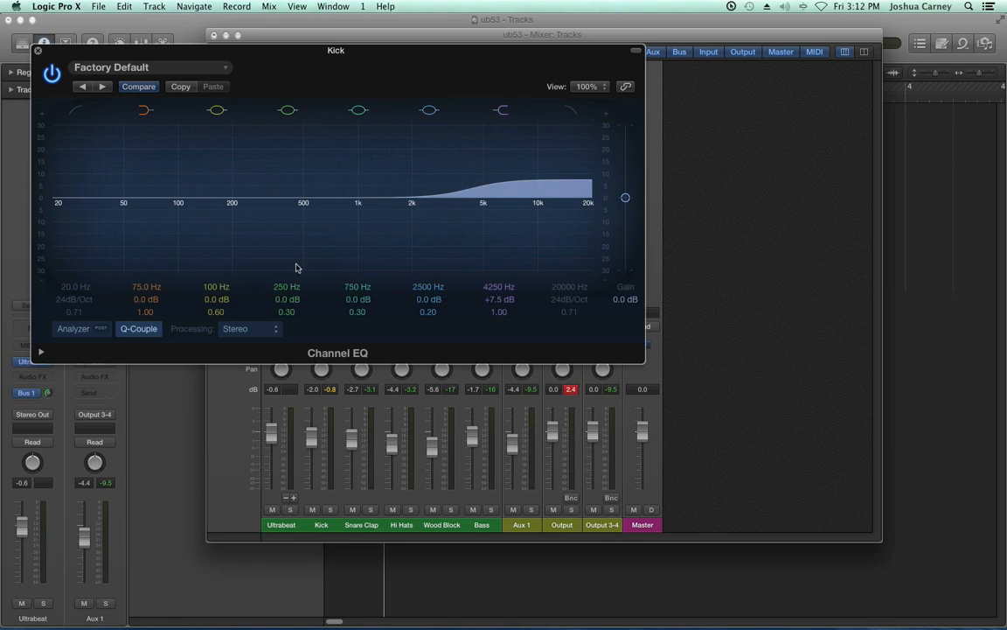
Step: Enable the Kick EQ's high cut, set the green 250 Hz band to 335 Hz and -4.5 dB, and the low shelf to 152 Hz and +6.0 dB
left_click(565, 111)
left_click_drag(285, 299, 282, 271)
left_click_drag(146, 299, 146, 276)
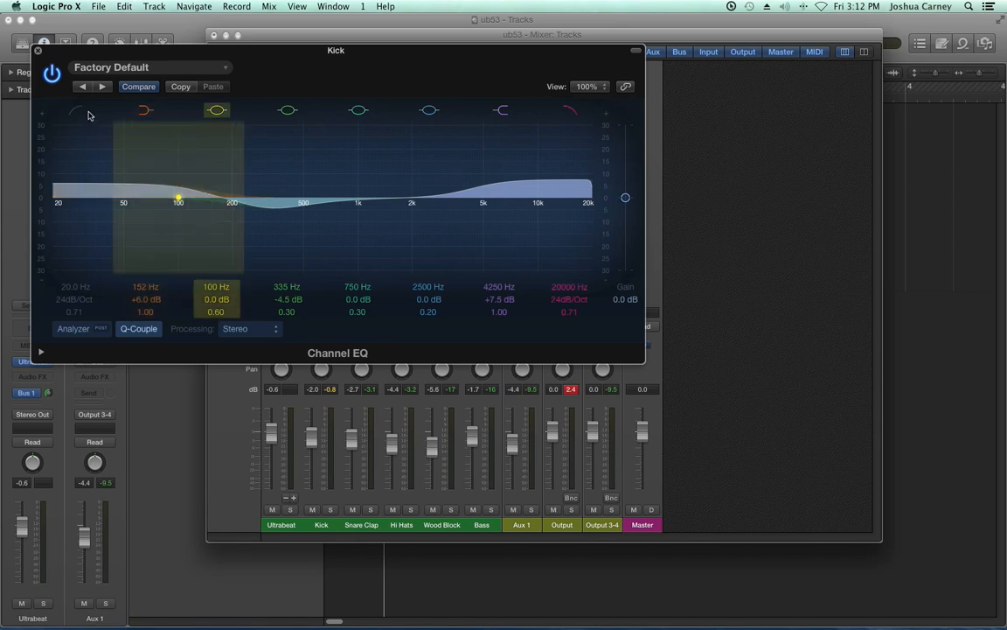
Step: Enable the Kick EQ's low cut at 33.5 Hz, set the low shelf frequency to 122 Hz, and close the EQ
left_click(76, 110)
left_click_drag(74, 284, 73, 263)
double_click(139, 289)
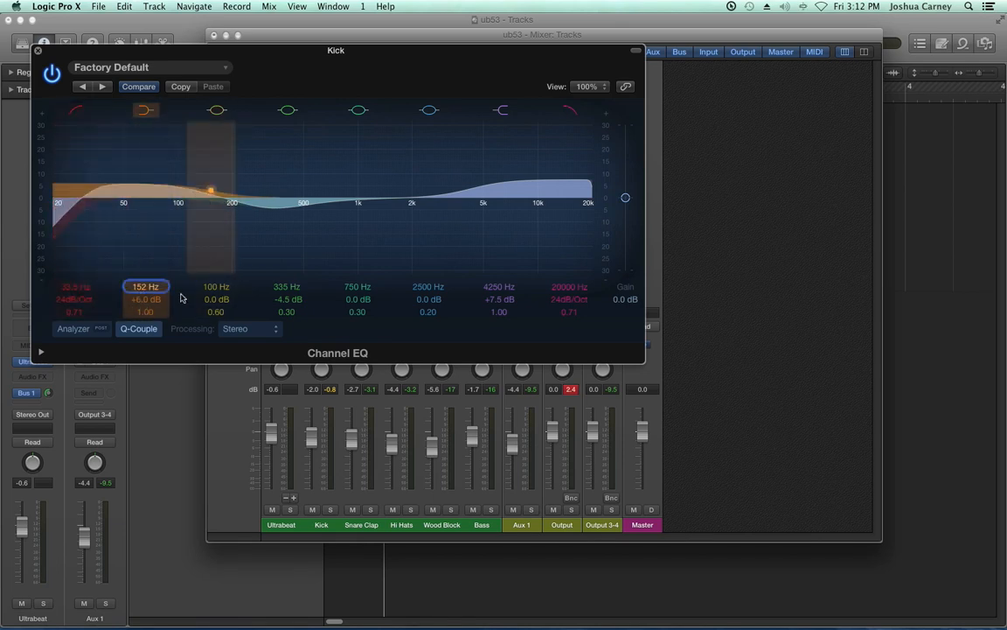
left_click_drag(143, 282, 143, 288)
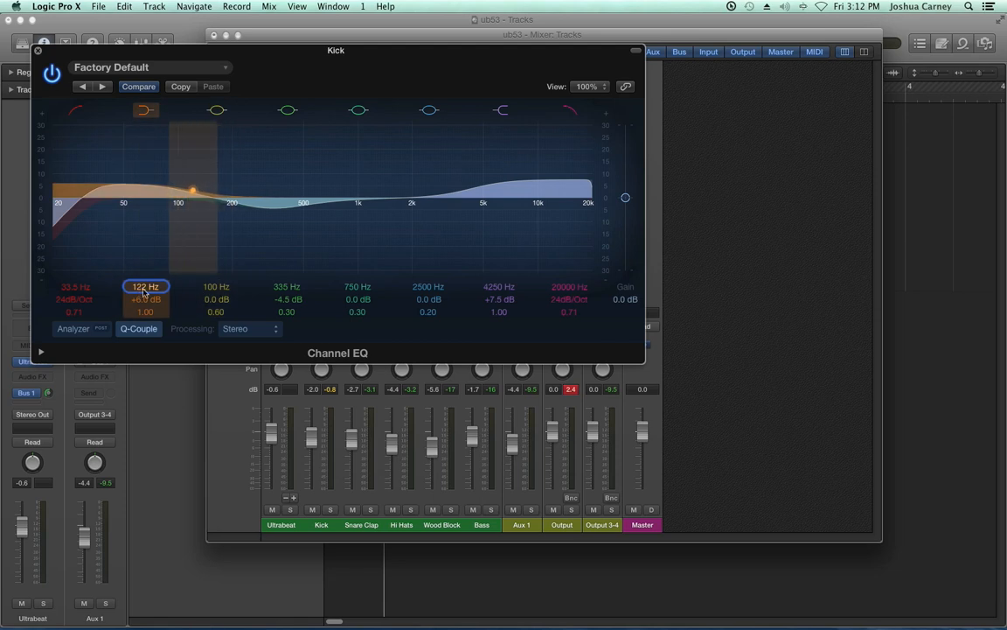
left_click(38, 50)
Step: Insert a stereo Compressor on Kick with 89 ms attack, 780 ms release, -12 dB threshold, 5.6:1 ratio and Peak detection
mouse_move(321, 259)
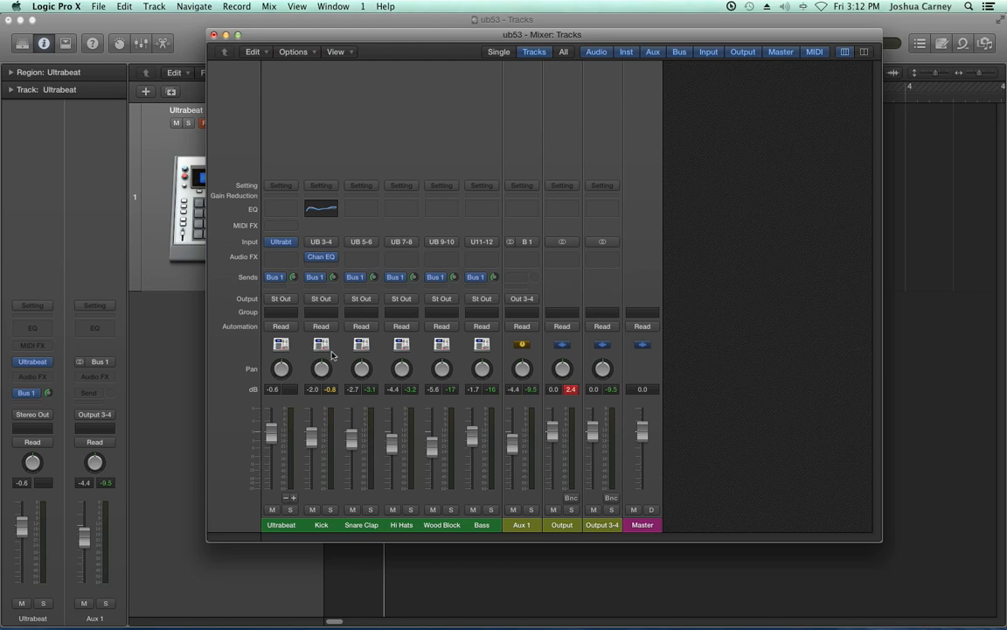
left_click(289, 257)
mouse_move(346, 310)
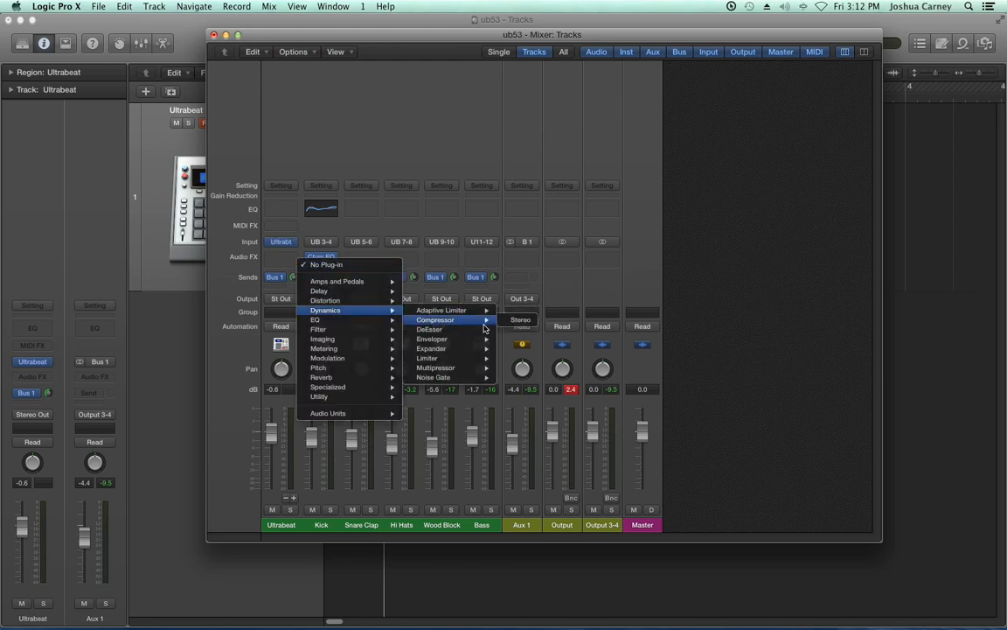
left_click(519, 321)
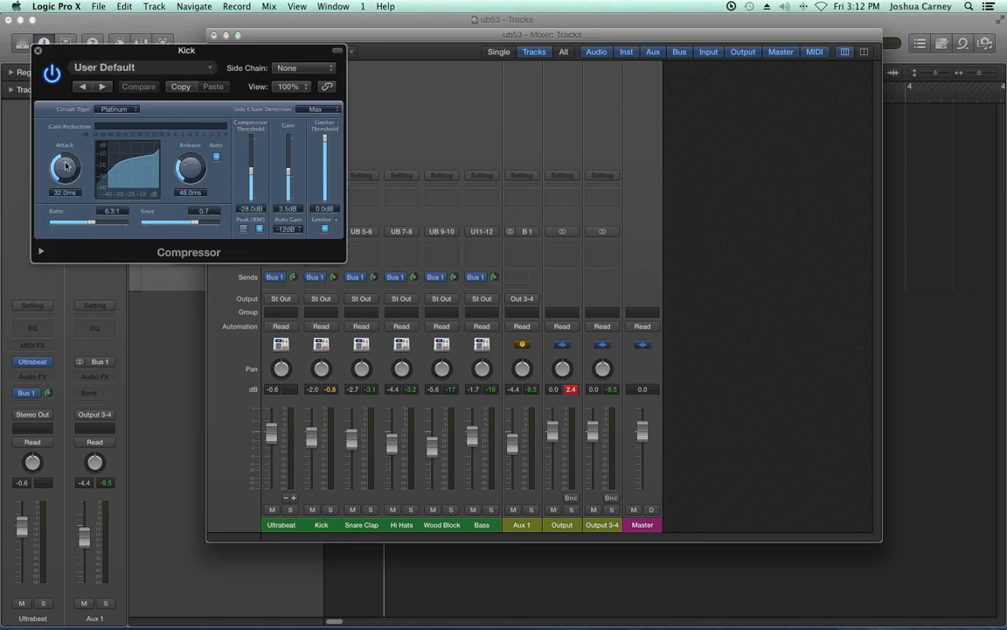
left_click_drag(63, 147, 64, 135)
left_click_drag(195, 172, 197, 131)
left_click_drag(251, 172, 251, 151)
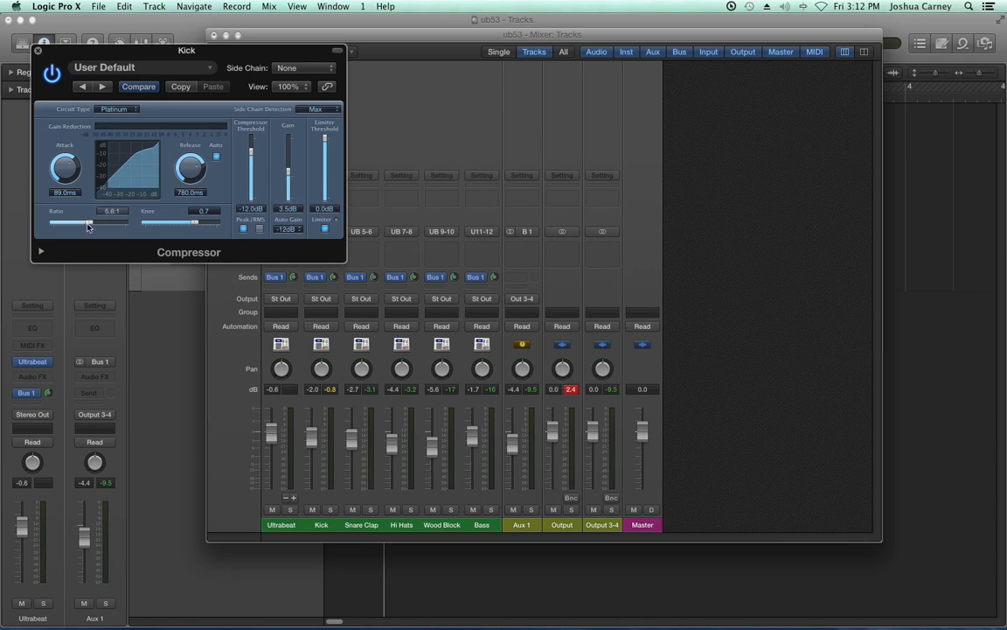
left_click(37, 51)
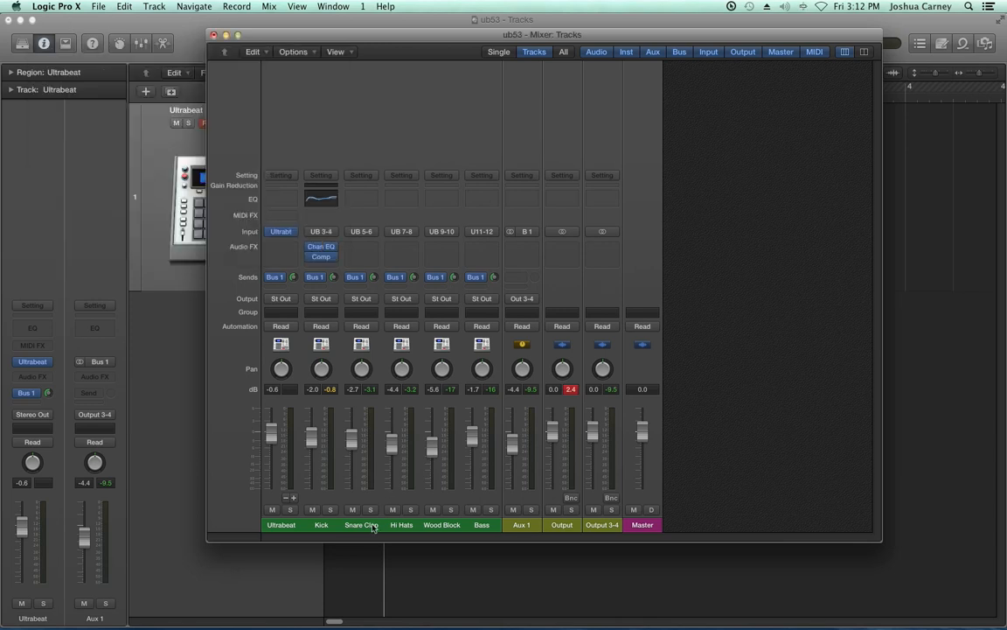
Step: Play the Kick channel soloed, raise its fader to -1.2 dB, and remove the solo
left_click(330, 510)
key("space")
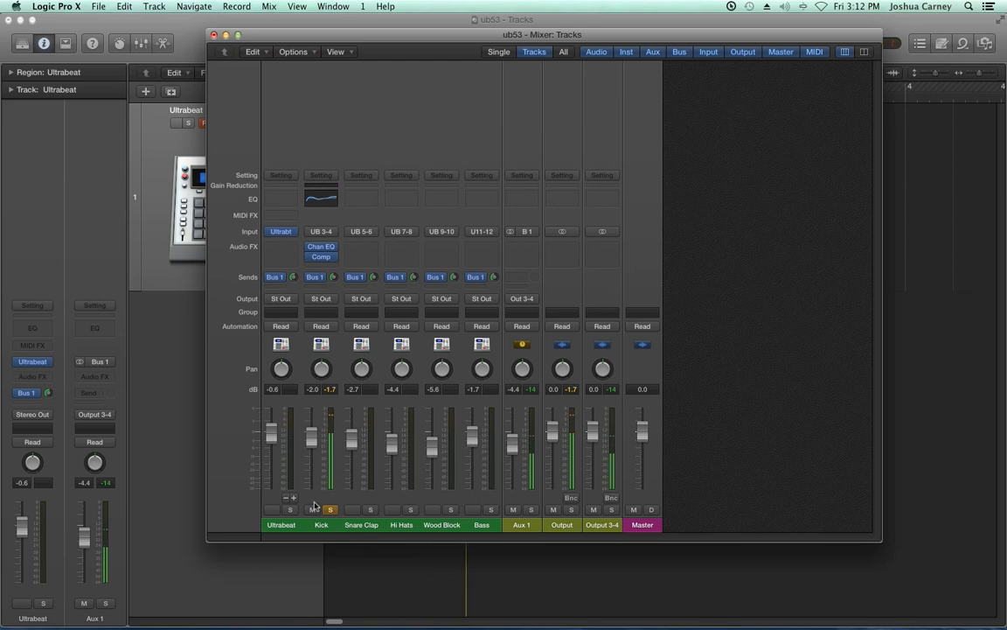
left_click_drag(312, 438, 312, 435)
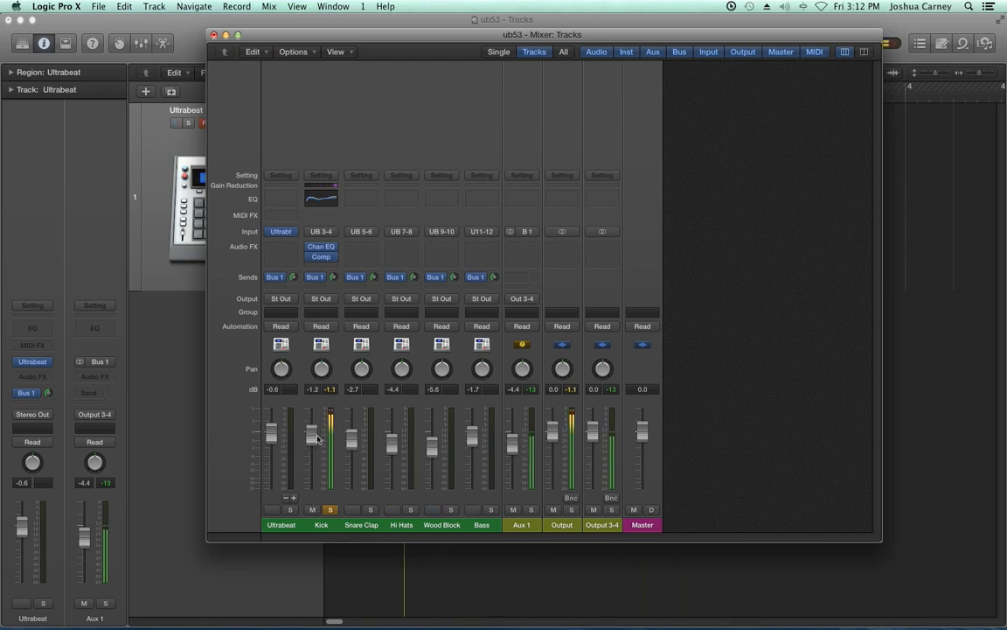
left_click(330, 510)
Step: Solo the Snare Clap channel, insert a stereo Channel EQ on it and turn on the EQ's analyzer
left_click(371, 510)
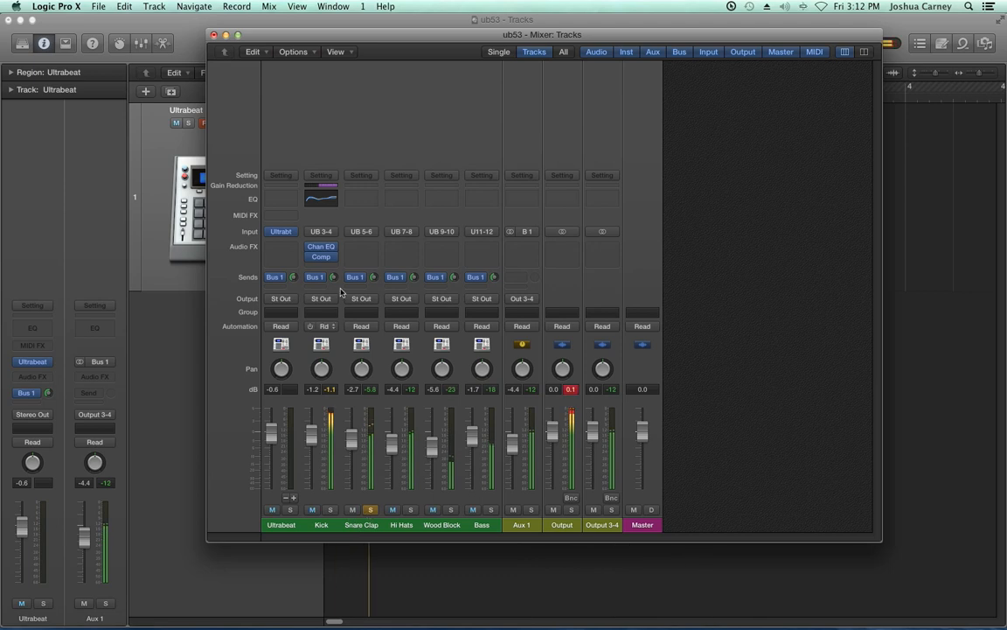
left_click(362, 253)
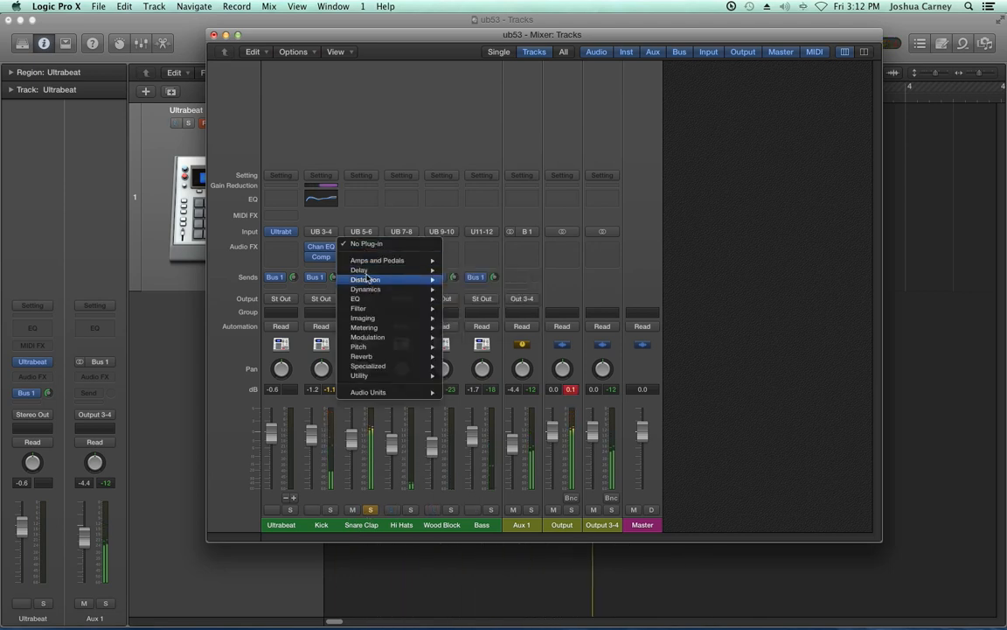
mouse_move(364, 300)
mouse_move(486, 300)
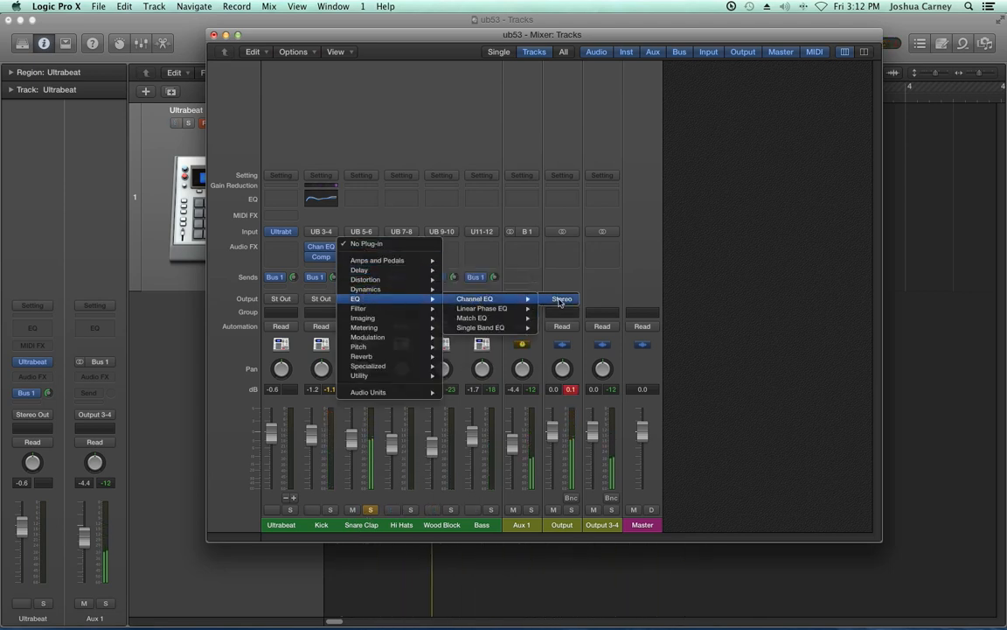
left_click(559, 302)
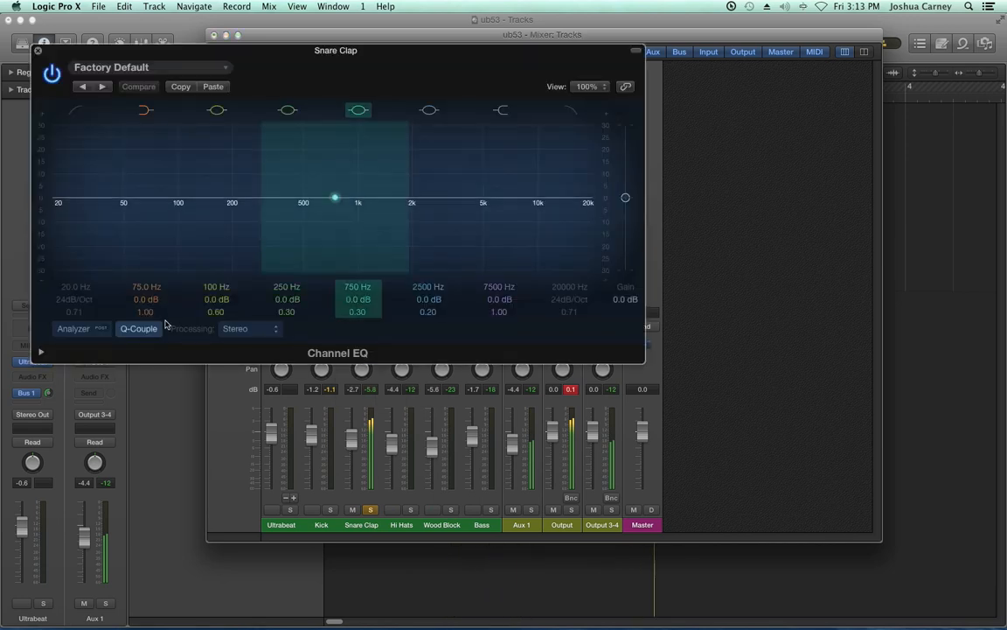
left_click(80, 329)
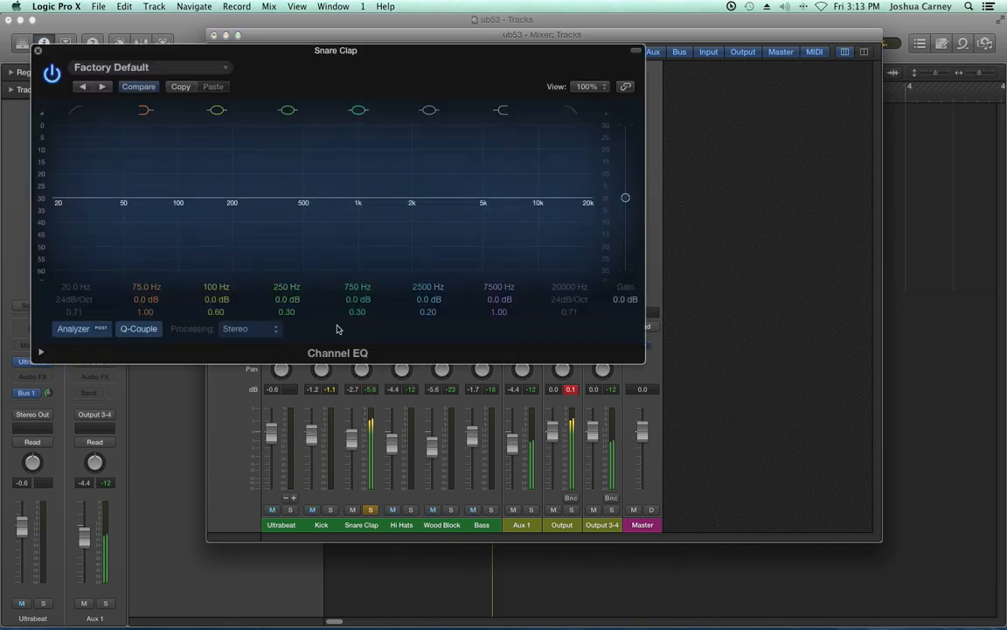
Step: Boost the Snare Clap EQ's 2500 Hz band by 4.5 dB with a Q of 0.51, and its 7500 Hz high shelf by 4 dB
left_click_drag(429, 198, 429, 188)
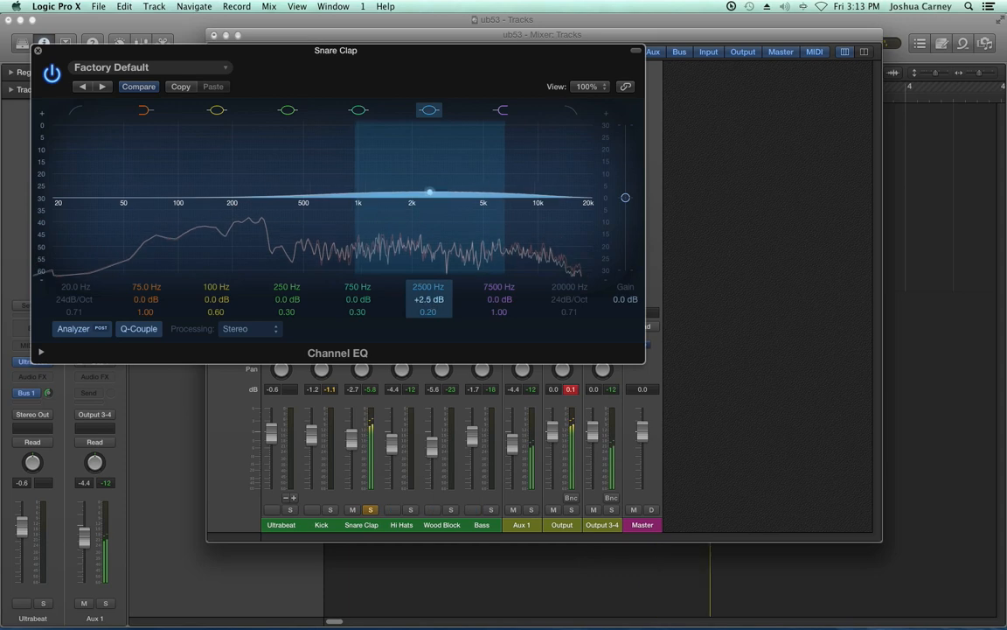
mouse_move(429, 299)
left_mouse_down()
mouse_move(429, 316)
mouse_move(429, 294)
left_mouse_up()
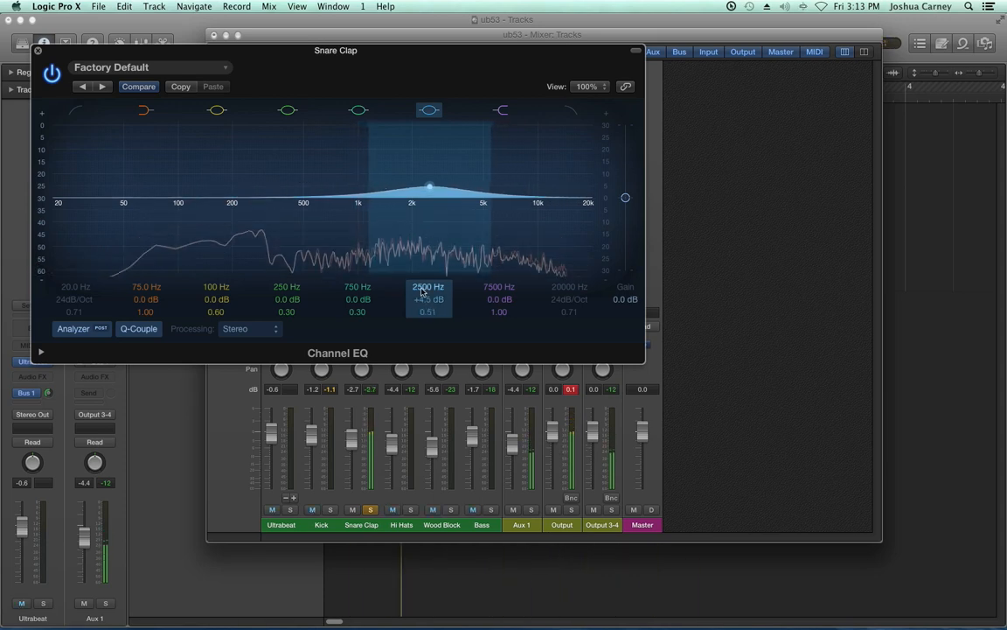
double_click(428, 288)
left_click_drag(507, 300, 507, 283)
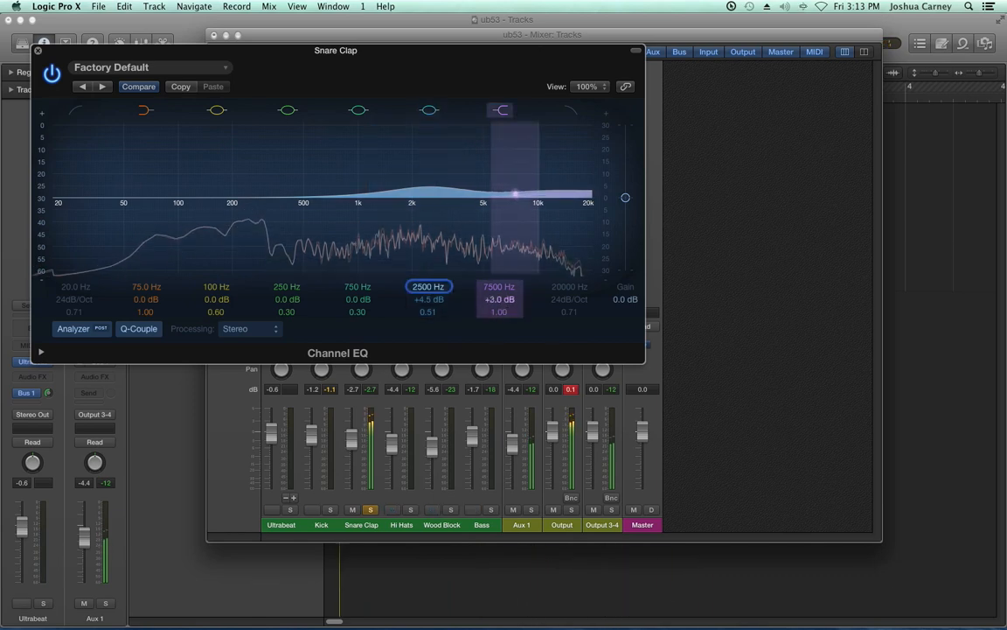
Step: Enable the Snare Clap EQ's low cut at 250 Hz, close the EQ and remove the channel's solo
left_click(75, 110)
left_click_drag(72, 287, 71, 231)
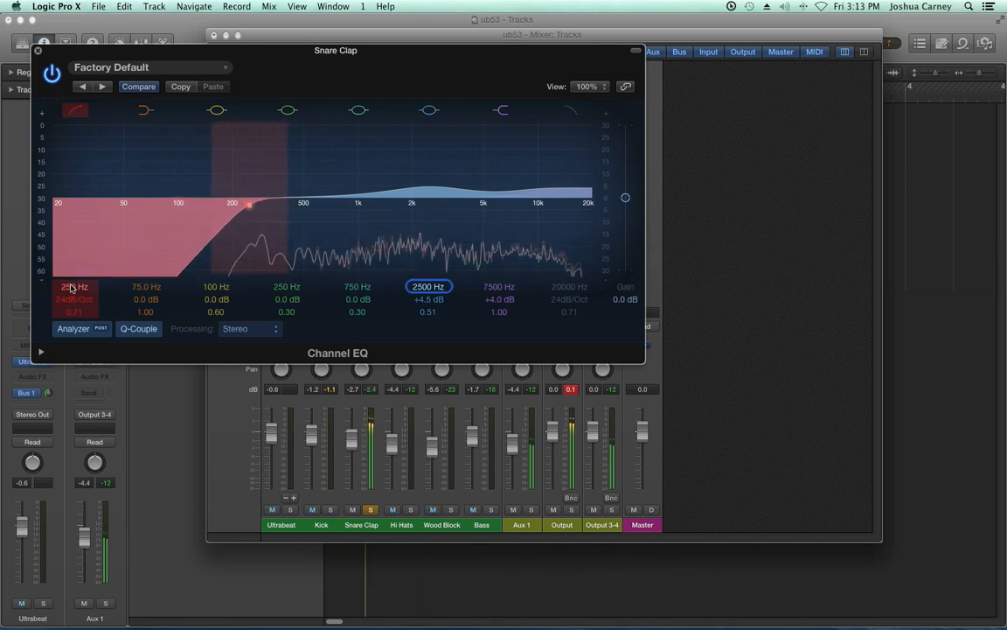
left_click(38, 51)
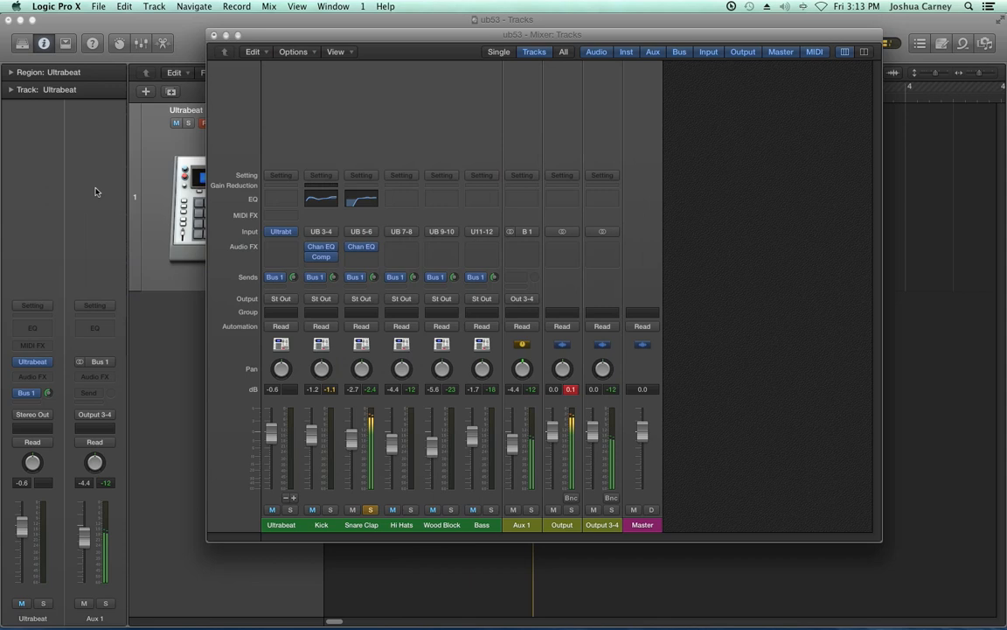
left_click(371, 510)
Step: Solo the Hi Hats channel and insert a stereo Channel EQ on it
left_click(410, 510)
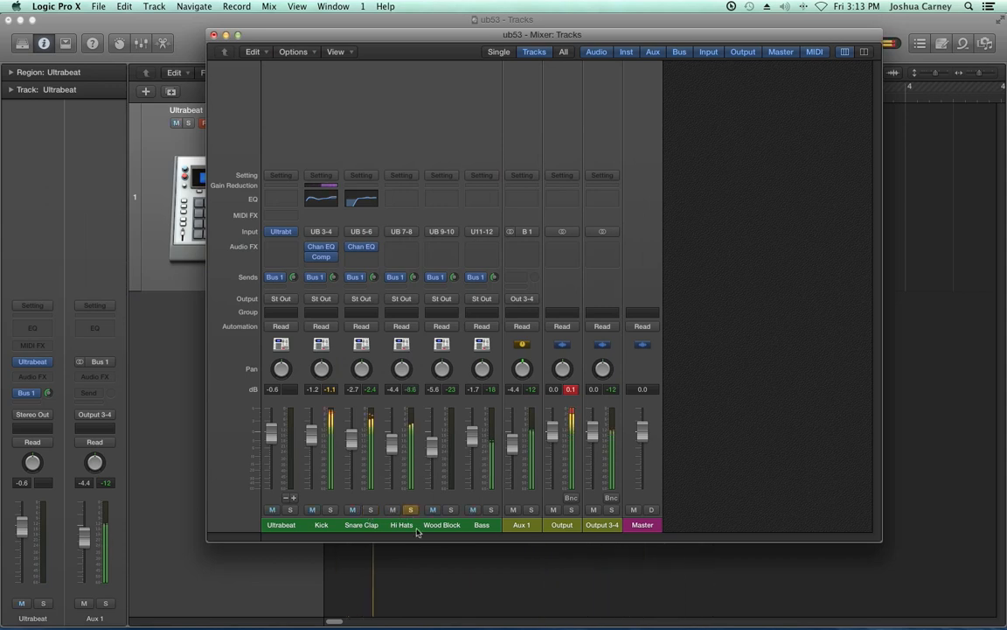
left_click(401, 248)
mouse_move(423, 301)
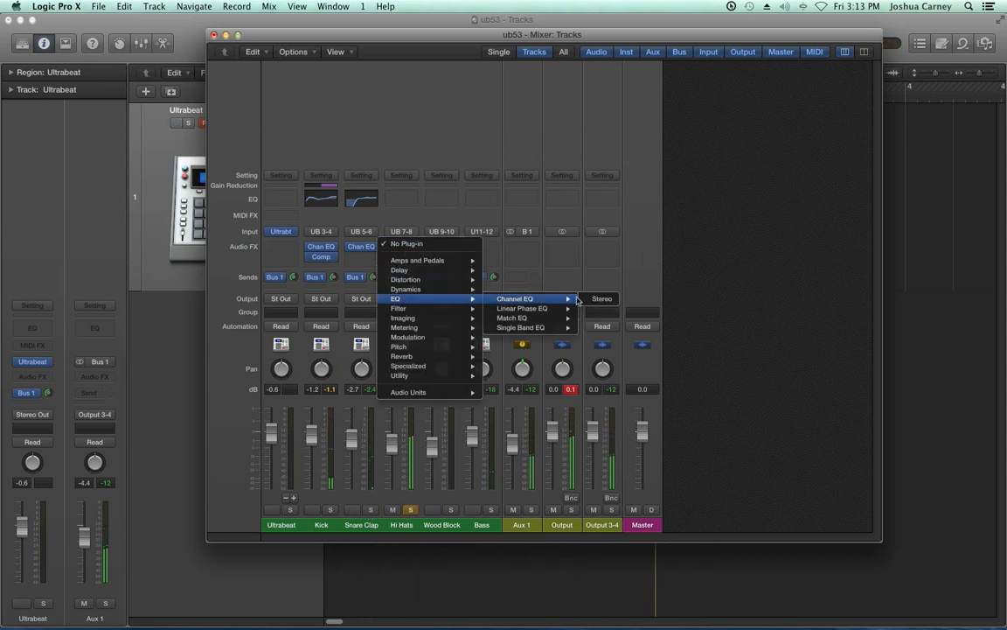
left_click(597, 299)
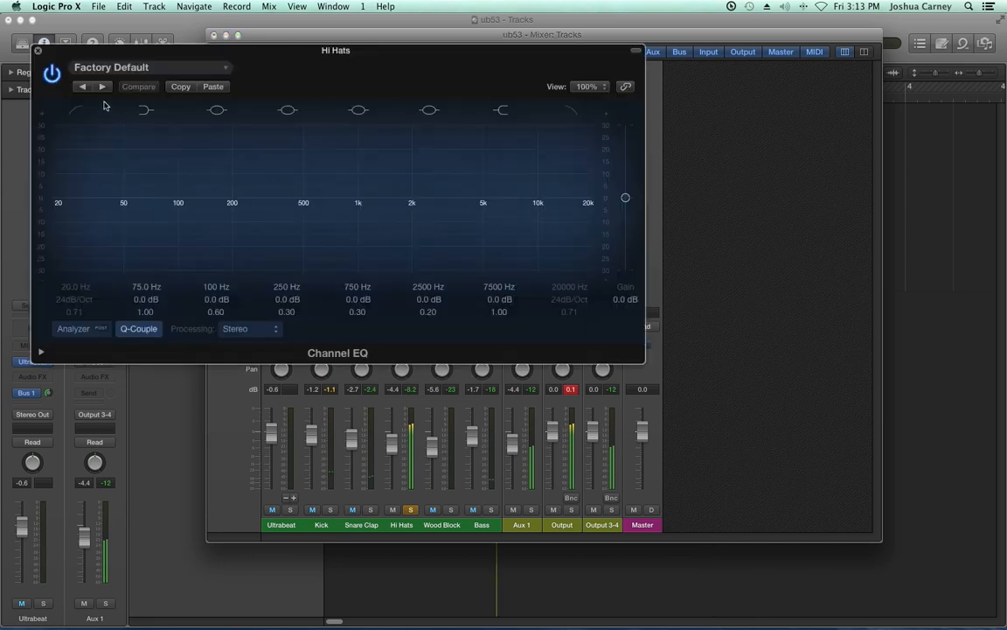
Step: Enable the Hi Hats EQ's low cut and set its frequency to 305 Hz
double_click(76, 113)
left_click(78, 112)
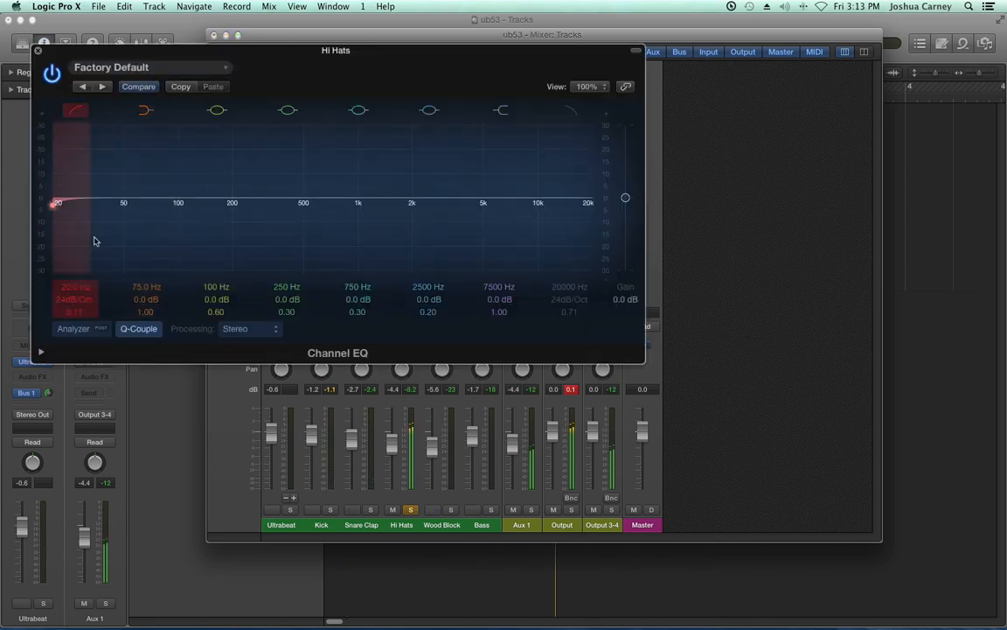
left_click_drag(76, 288, 77, 290)
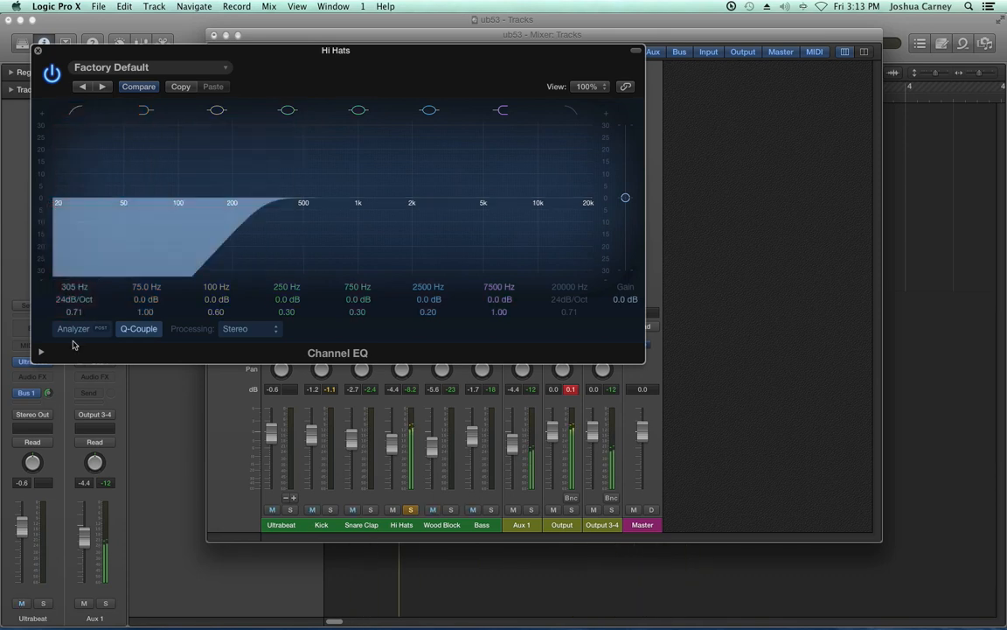
Step: Turn on the Hi Hats EQ's analyzer, boost its 7500 Hz high shelf by 5 dB and close the EQ
left_click(73, 329)
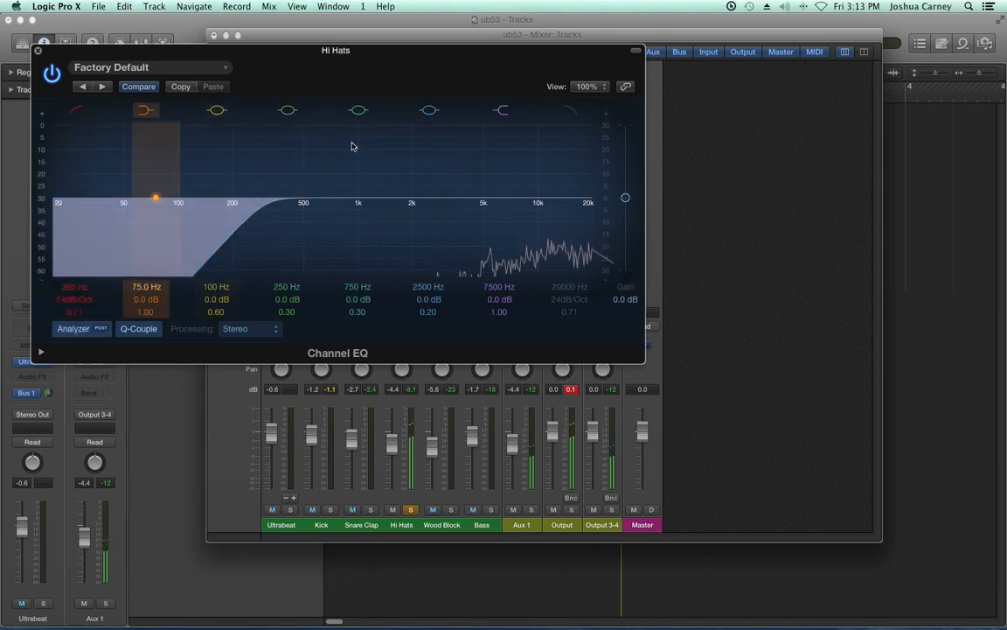
left_click_drag(310, 64, 478, 144)
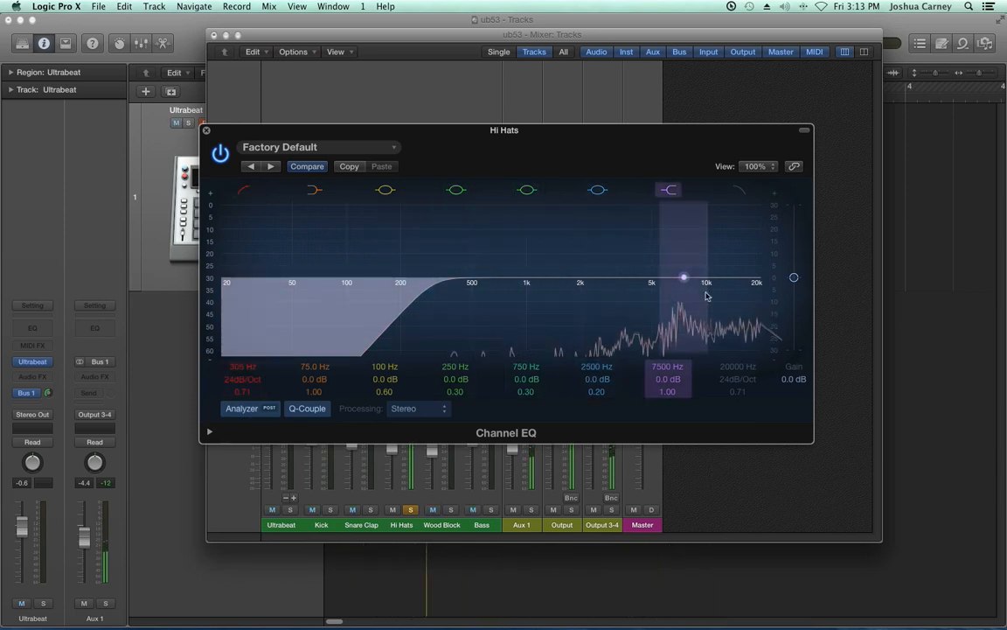
left_click_drag(683, 277, 684, 271)
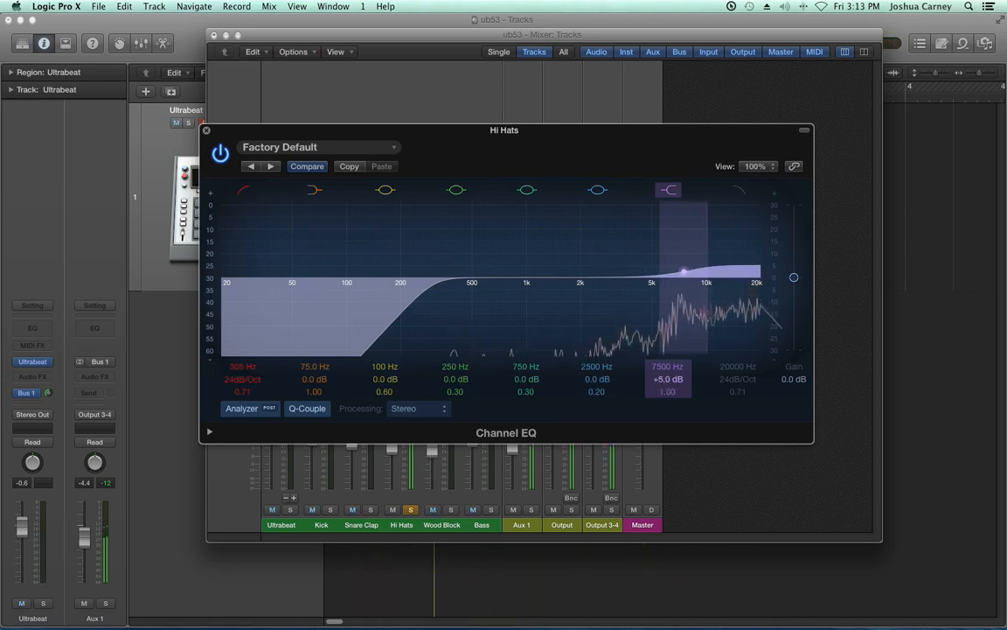
left_click(206, 130)
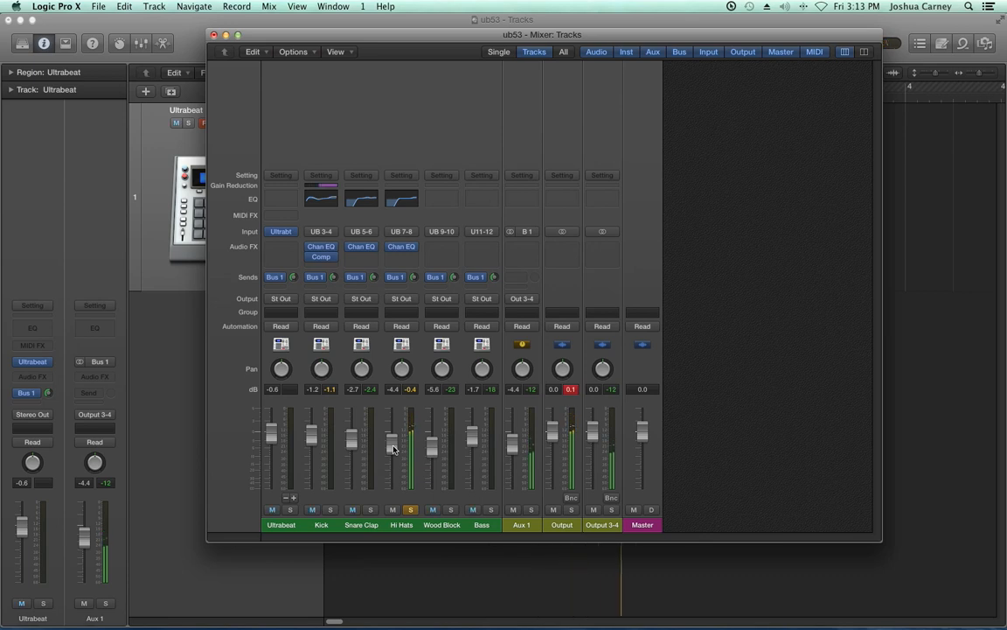
Step: Insert a Stereo Delay on Hi Hats with a 270 Hz low cut and 6300 Hz high cut, close it and remove the channel's solo
left_click(407, 250)
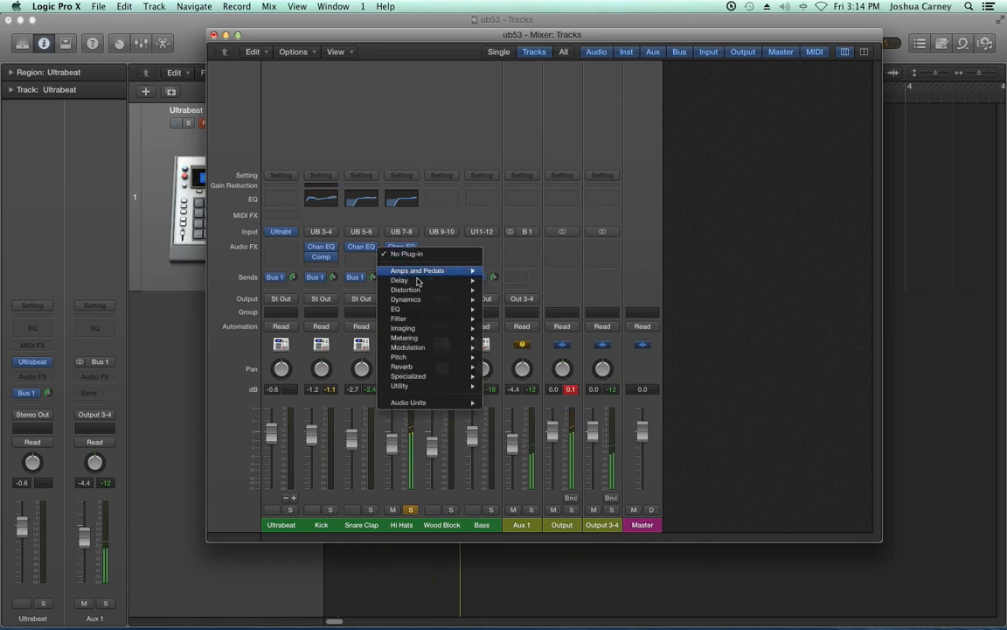
mouse_move(428, 280)
mouse_move(523, 310)
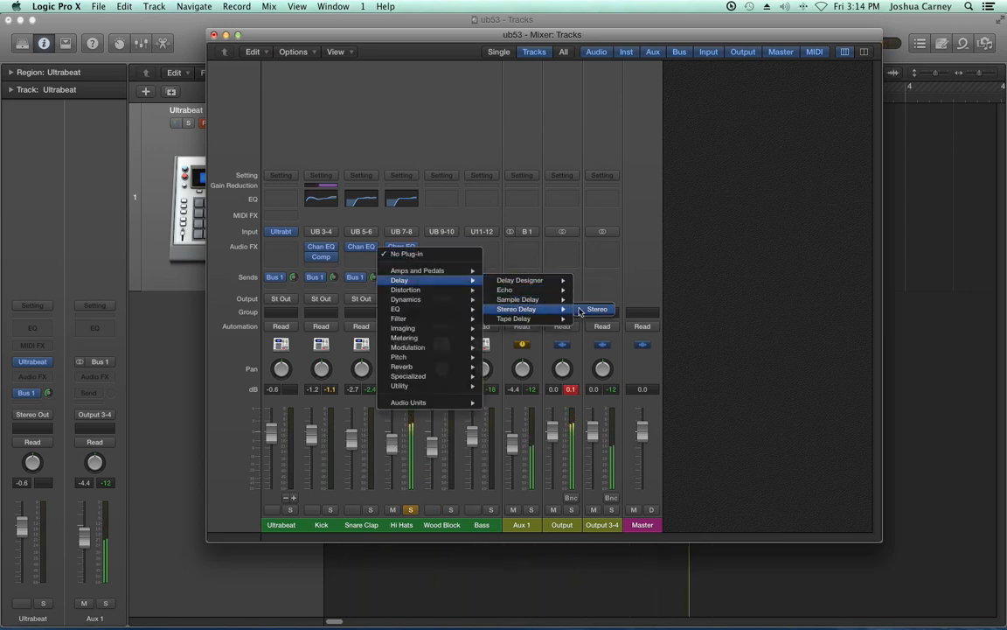
left_click(590, 311)
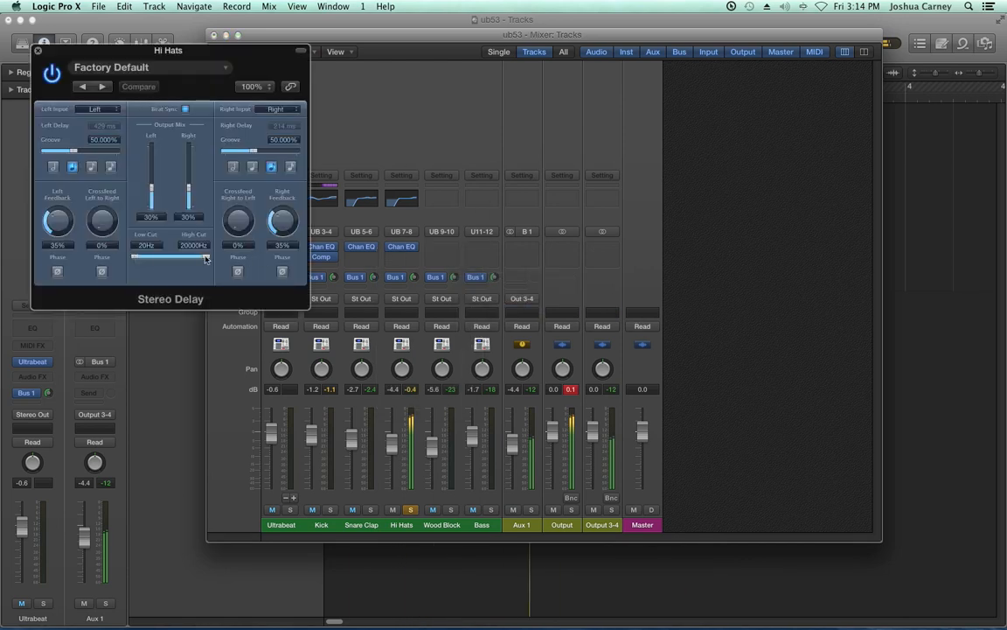
left_click_drag(138, 259, 194, 261)
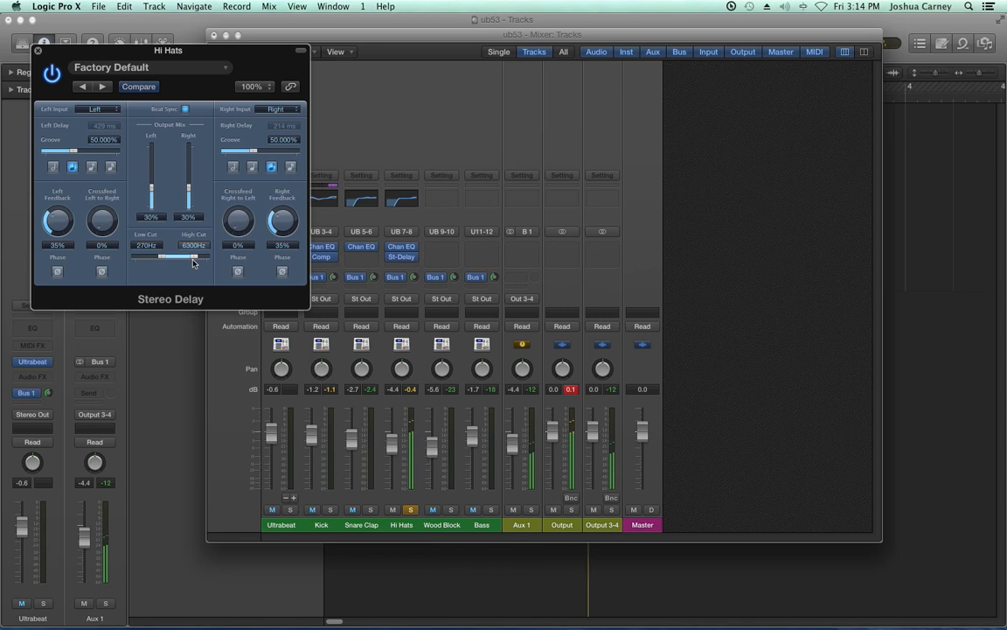
left_click(39, 51)
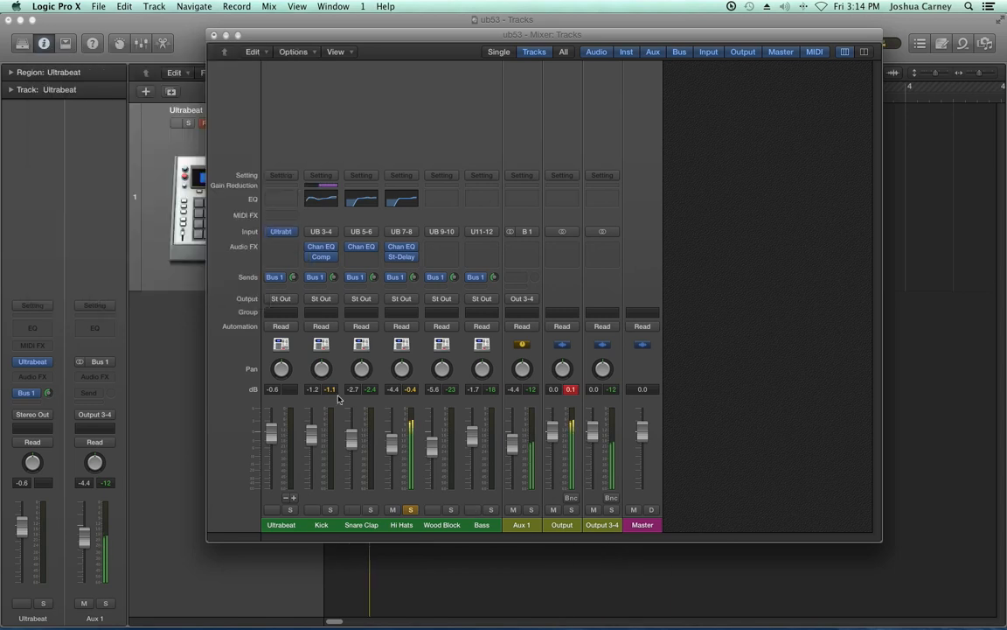
left_click(412, 510)
left_click(450, 510)
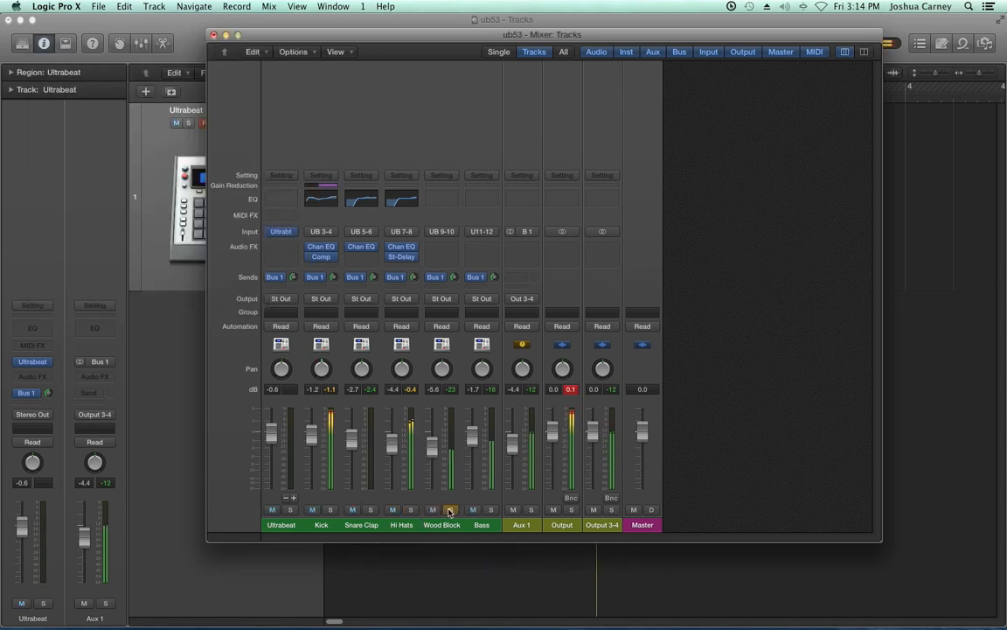
left_click(441, 249)
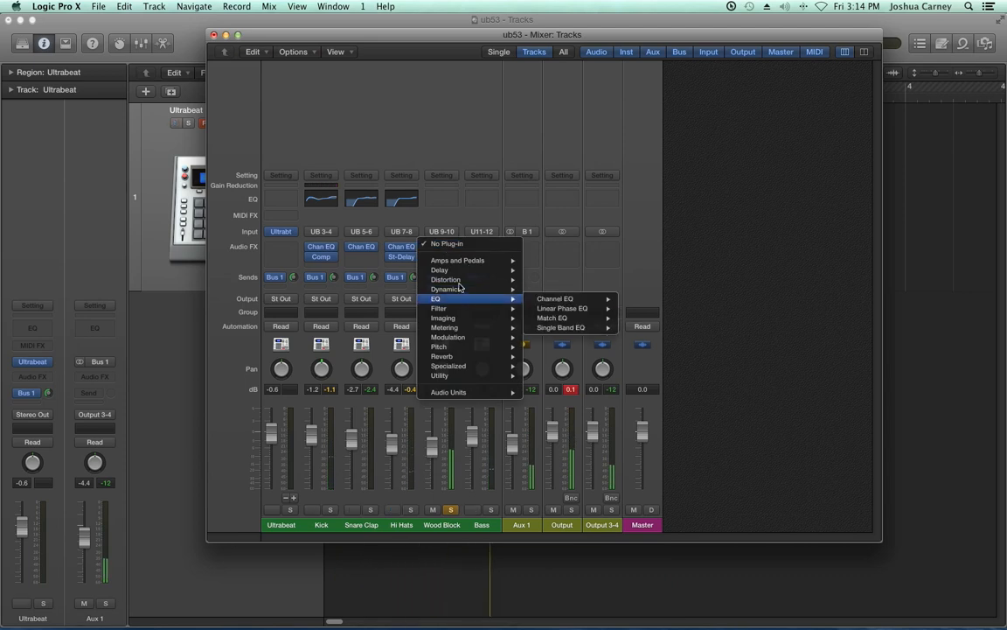
mouse_move(457, 288)
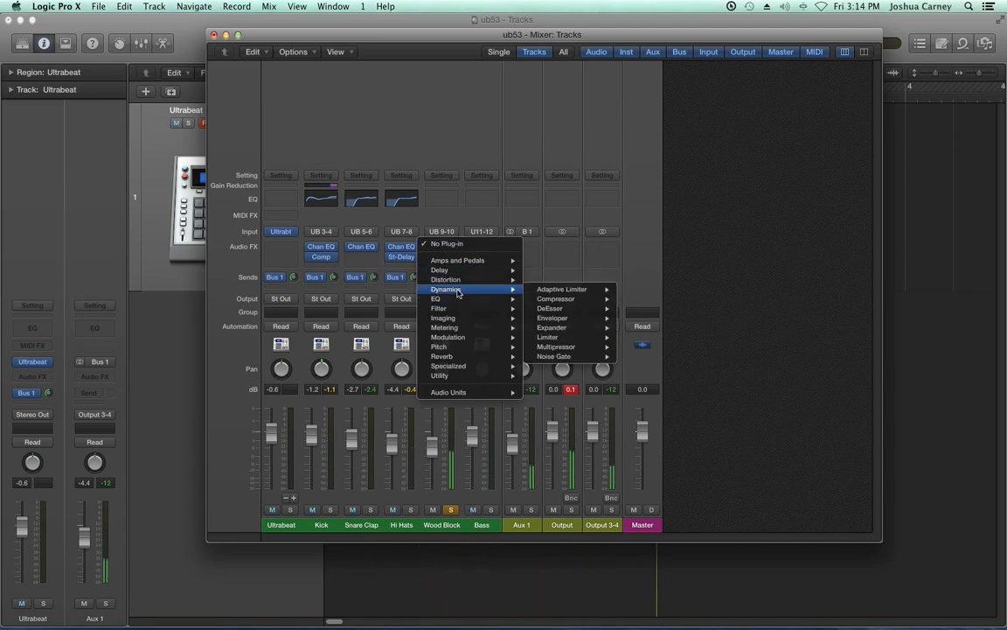
left_click(769, 257)
left_click(451, 510)
Step: Solo the Bass channel and insert the Native Instruments Driver plug-in on it
left_click(491, 509)
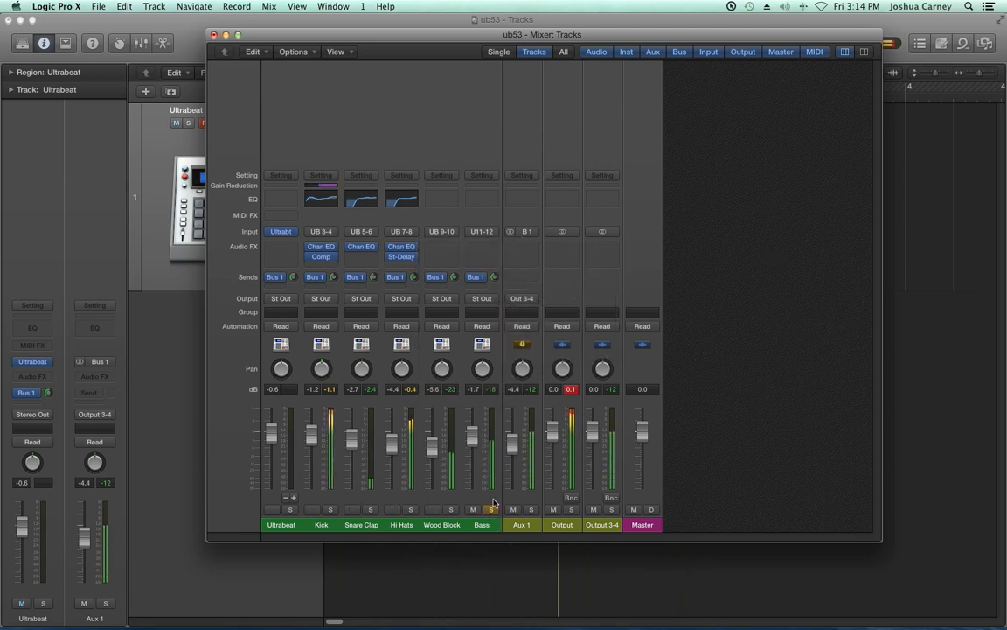
left_click(485, 246)
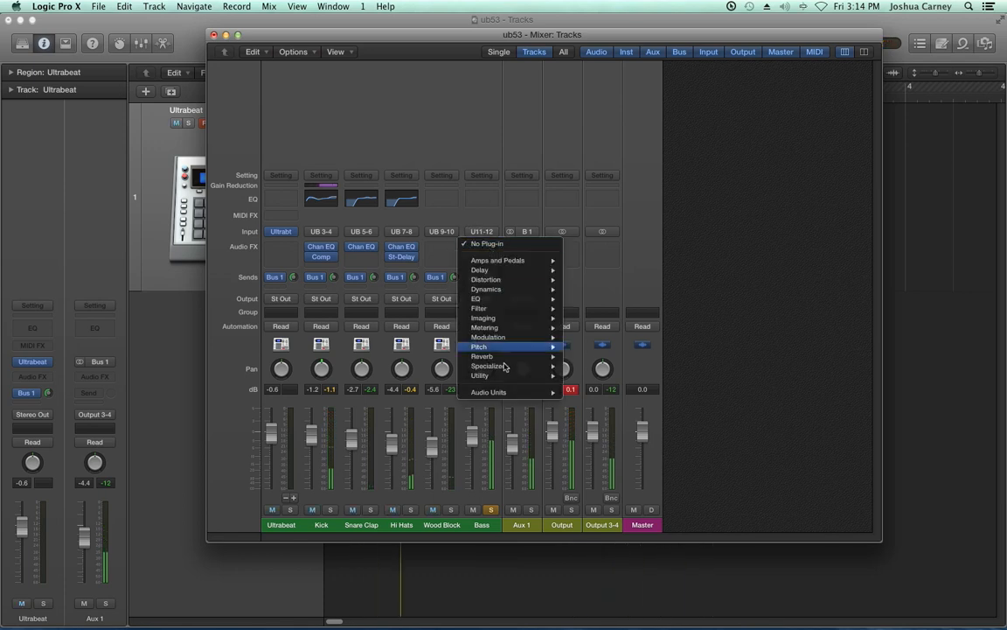
mouse_move(525, 392)
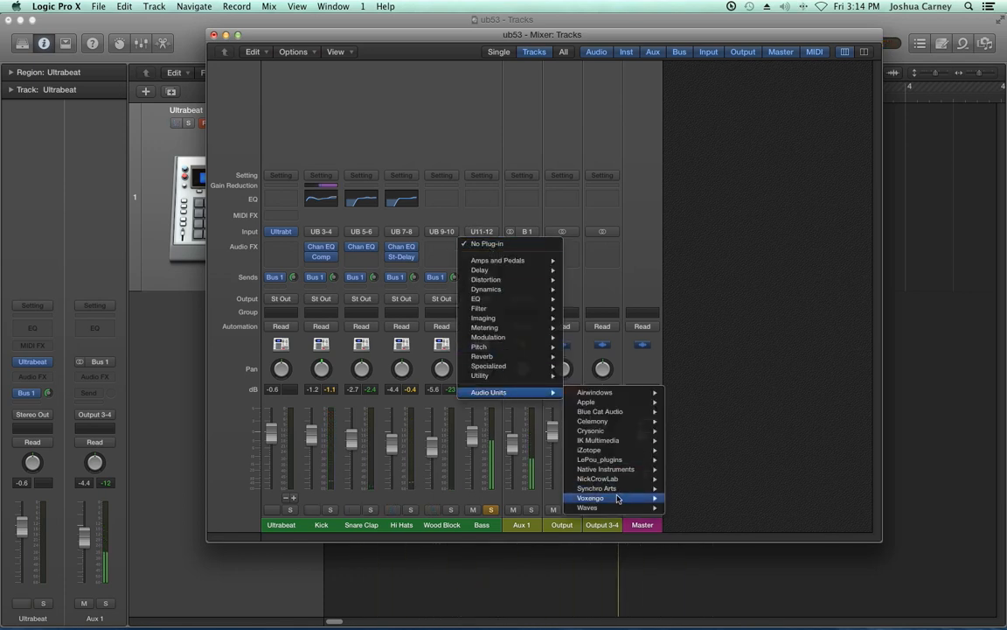
mouse_move(615, 472)
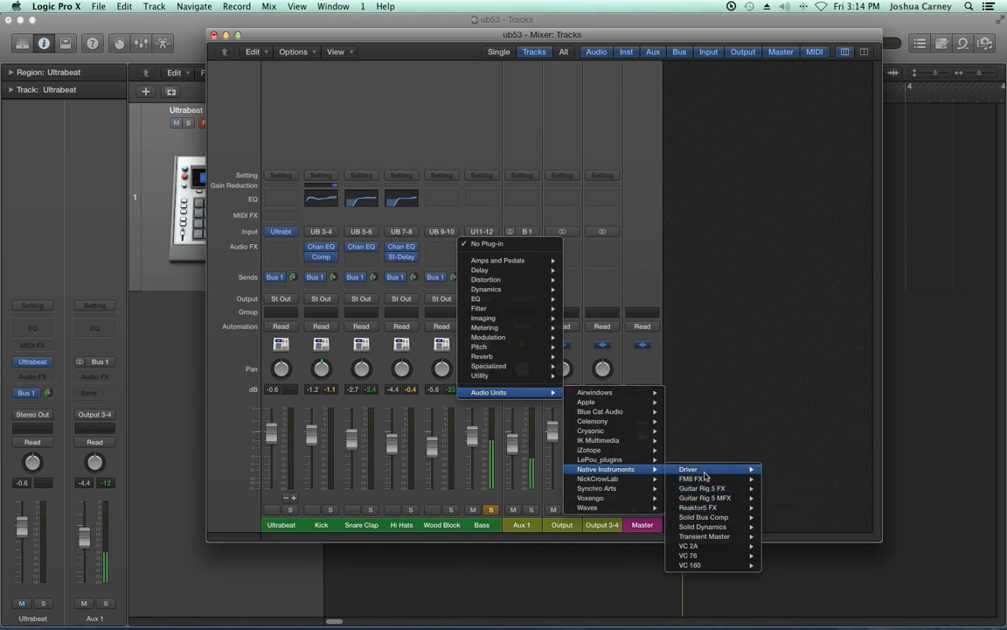
left_click(775, 487)
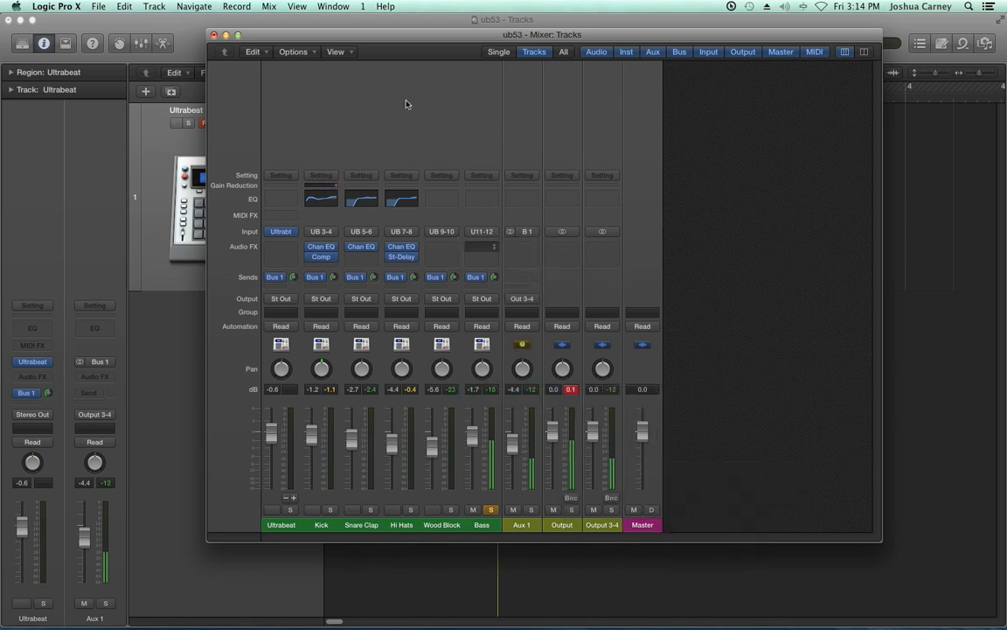
Step: Adjust the Driver's controls on the Bass channel, close the plug-in and remove the channel's solo
left_click_drag(202, 49, 734, 169)
left_click_drag(629, 300, 628, 282)
left_click_drag(797, 299, 741, 302)
left_click_drag(684, 316, 684, 298)
left_click(552, 160)
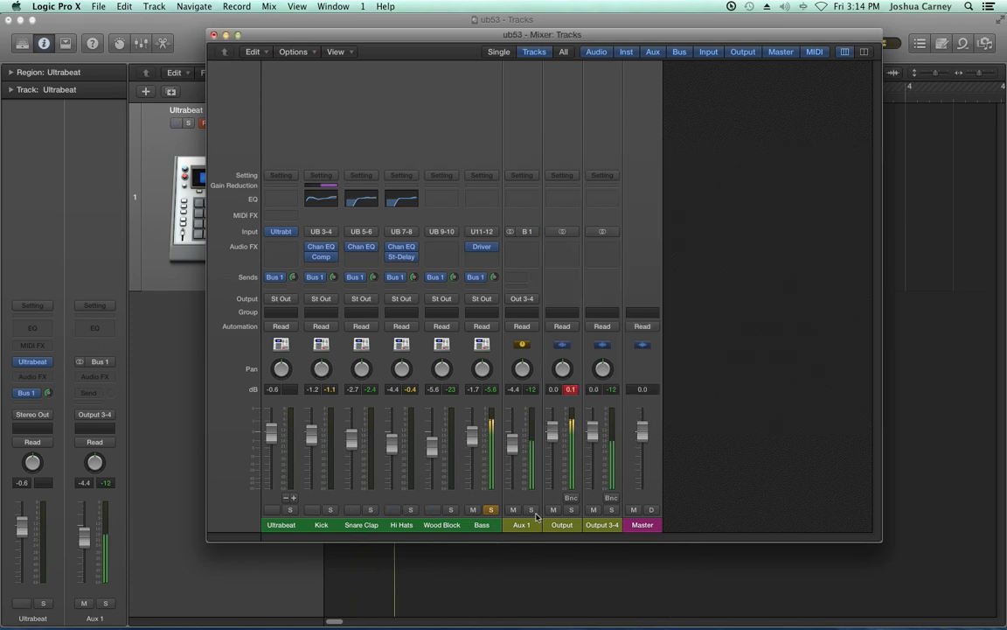
left_click(492, 511)
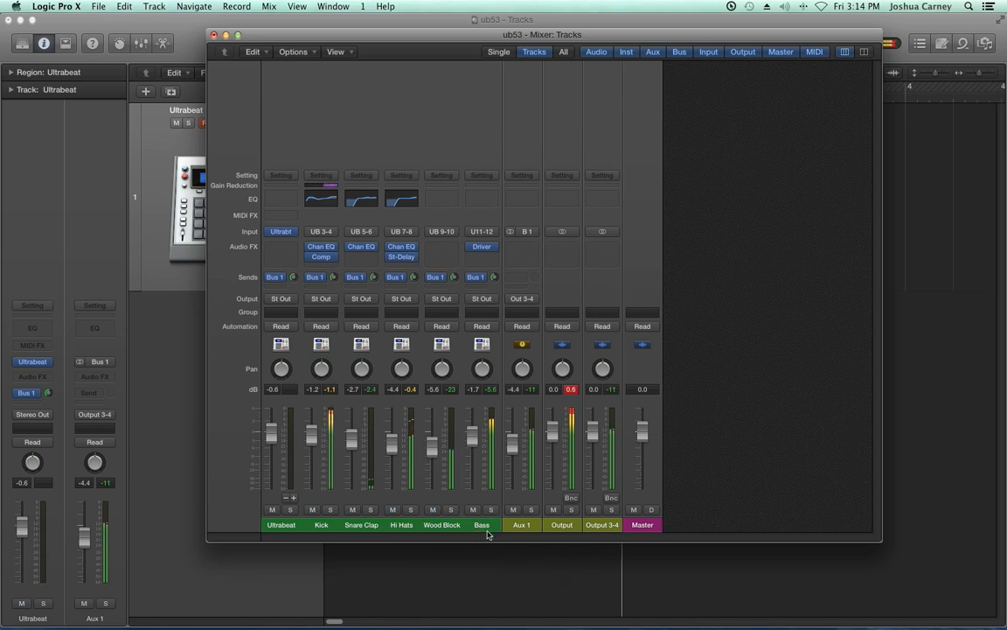
Step: Insert a stereo Channel EQ after the Driver on Bass, turn on its analyzer, and play the channel soloed
left_click(484, 249)
mouse_move(516, 300)
mouse_move(612, 309)
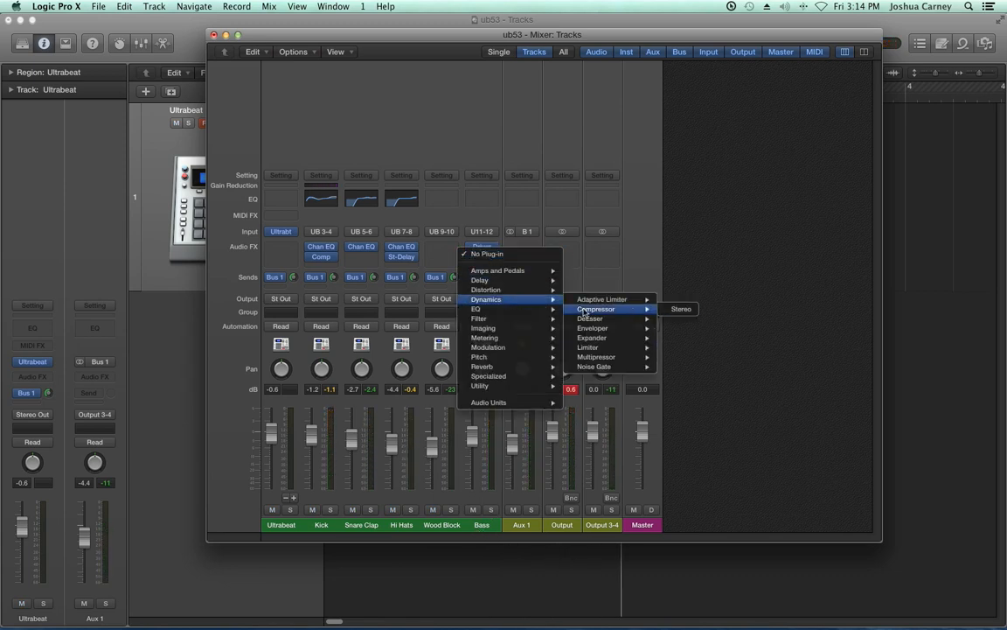
left_click(679, 310)
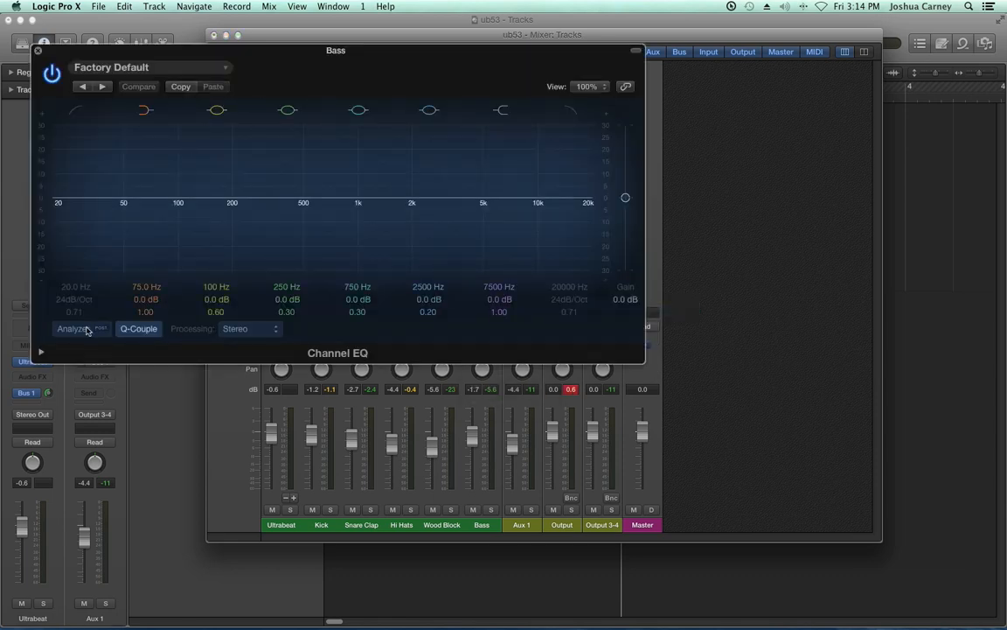
left_click(84, 329)
left_click(491, 510)
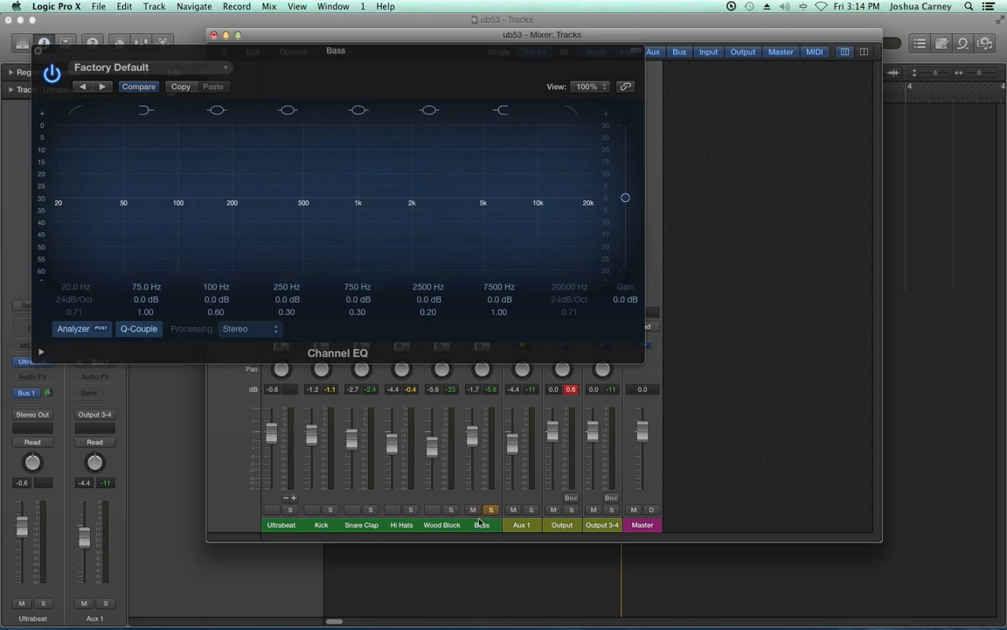
key("space")
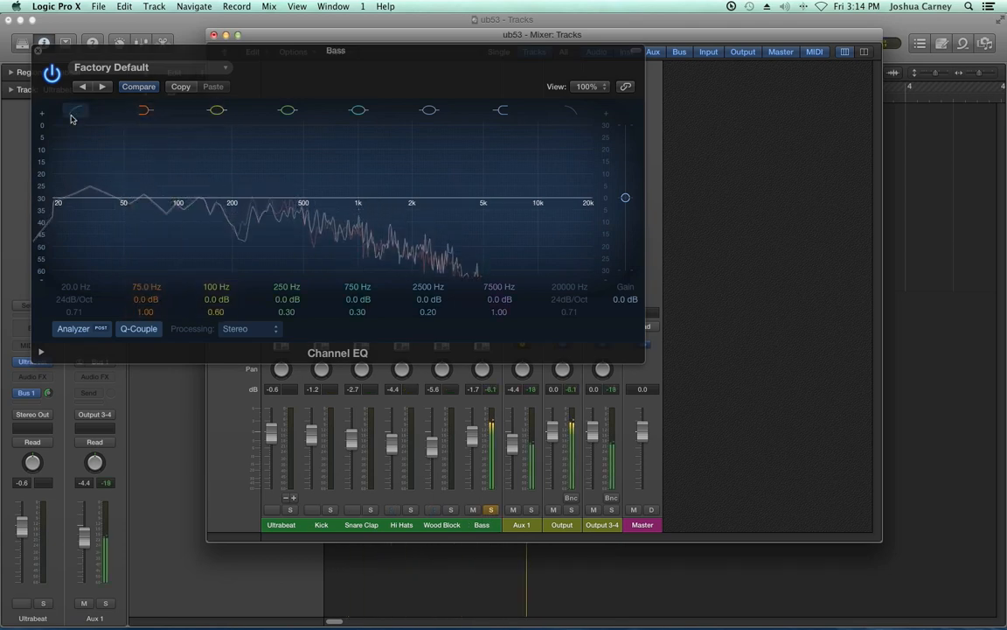
Step: Enable the Bass EQ's low cut at 23 Hz with a 48 dB/Oct slope
left_click(66, 232)
left_click(75, 111)
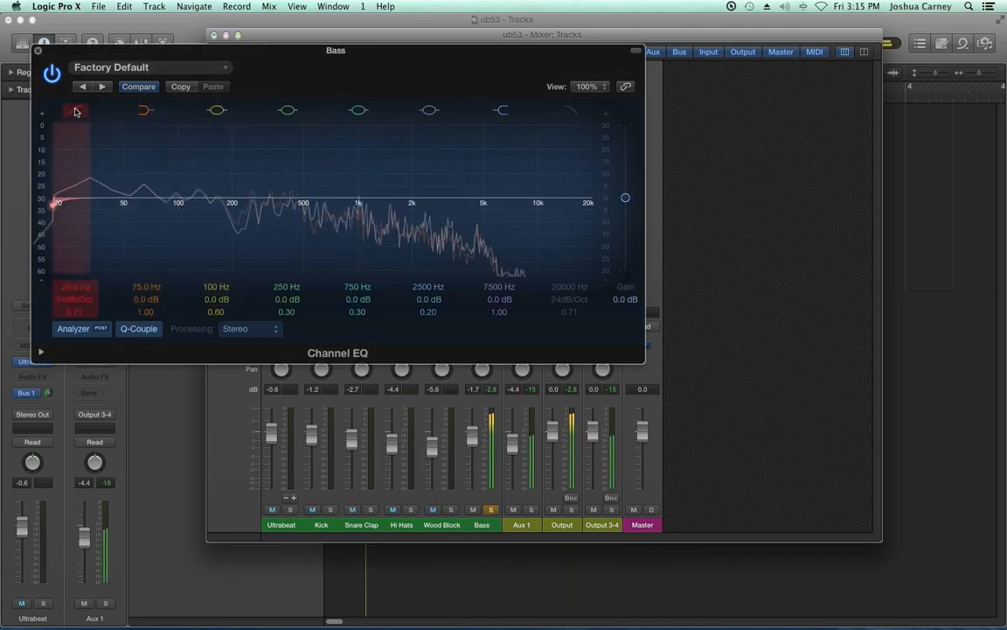
mouse_move(77, 287)
left_mouse_down()
mouse_move(77, 279)
mouse_move(76, 294)
left_mouse_up()
Step: Boost the Bass EQ's 75 Hz low shelf by 8.5 dB, set its 250 Hz band to 345 Hz at -8 dB, and close the EQ
left_click_drag(146, 299, 146, 295)
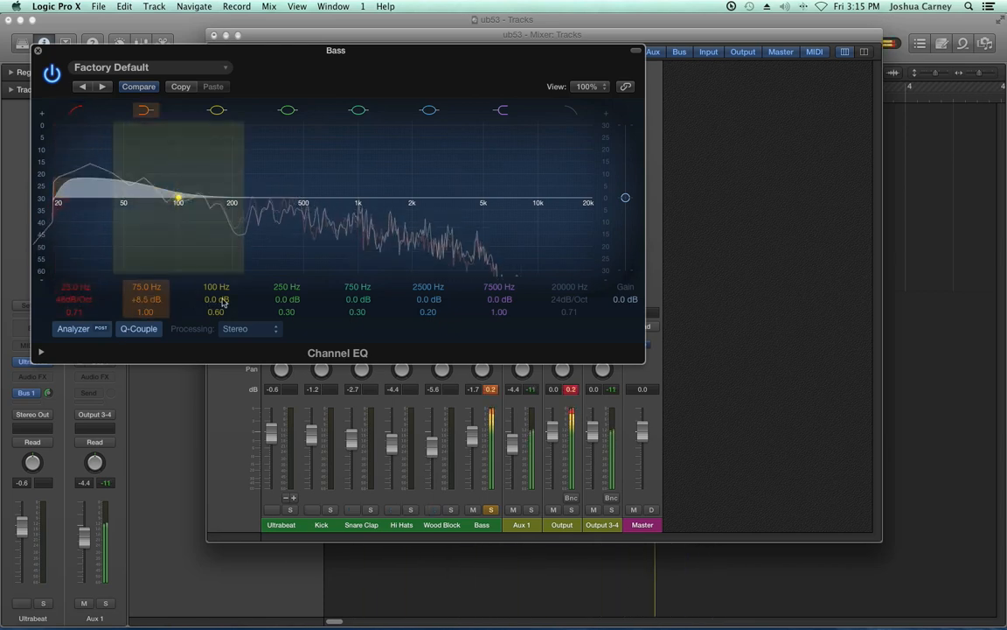
mouse_move(283, 302)
left_mouse_down()
mouse_move(283, 316)
mouse_move(281, 275)
left_mouse_up()
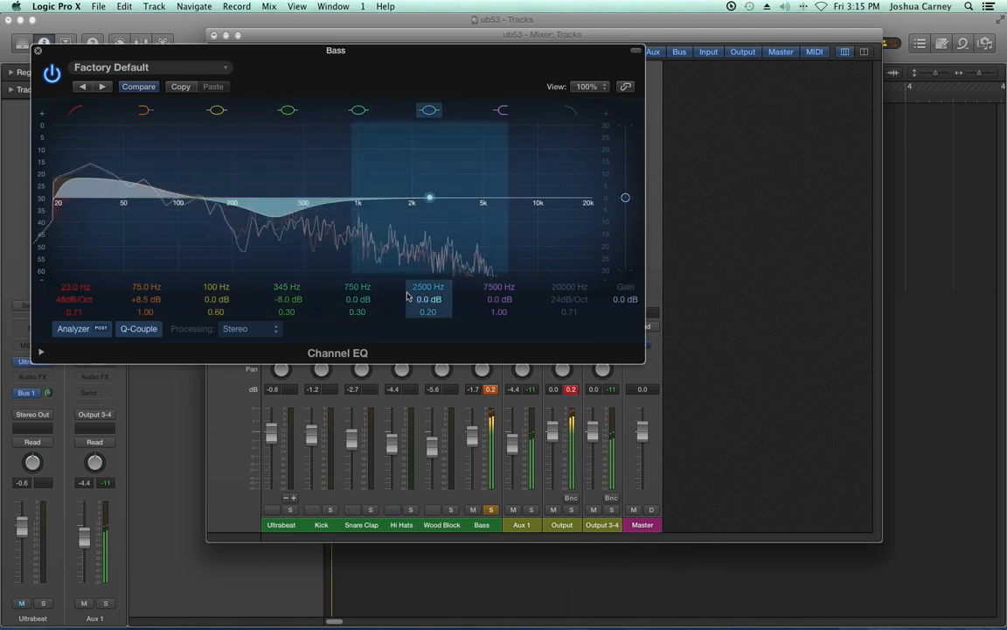
left_click(38, 49)
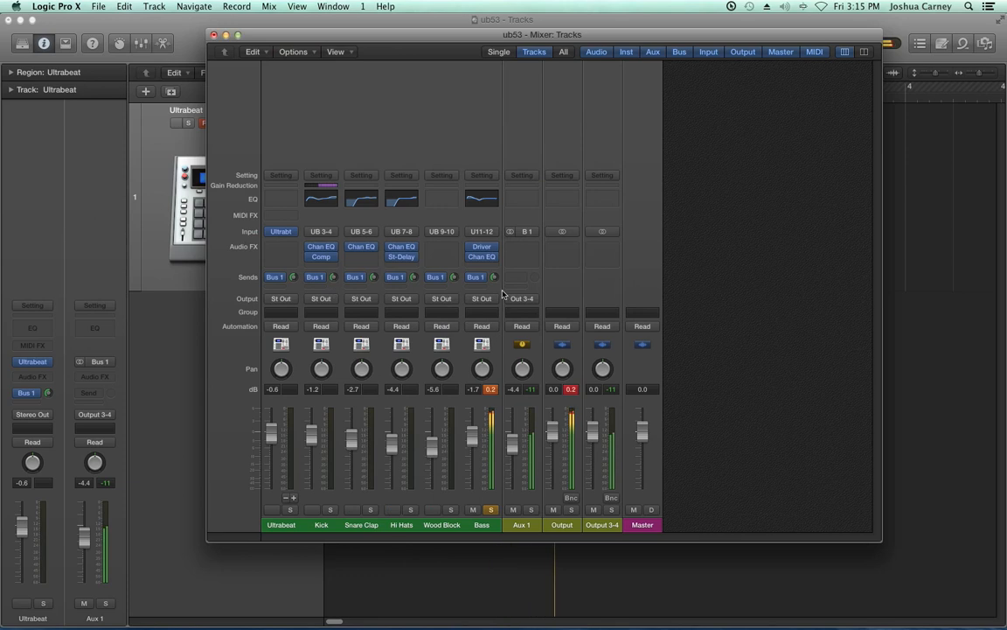
Step: Insert a stereo Sample Delay after the Bass channel's EQ and set its right delay to 1010 samples
left_click(487, 266)
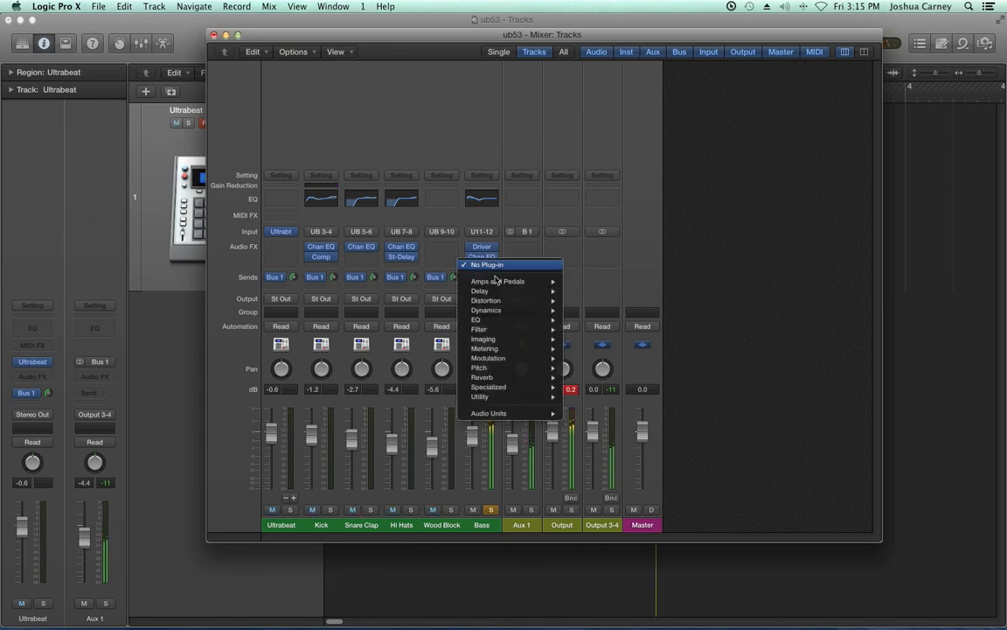
mouse_move(502, 292)
mouse_move(638, 310)
left_click(675, 310)
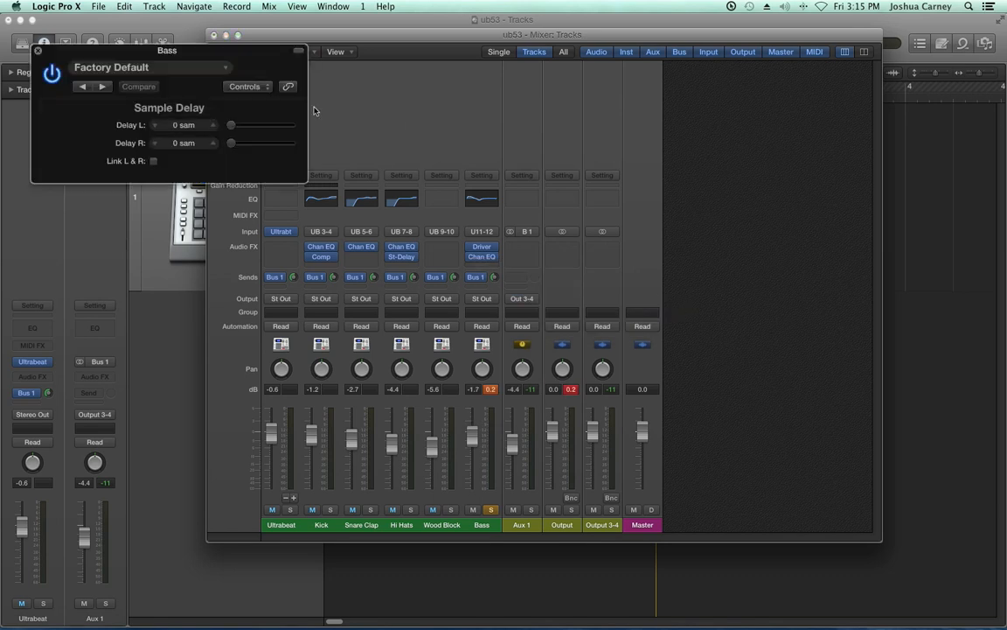
left_click_drag(230, 149, 235, 149)
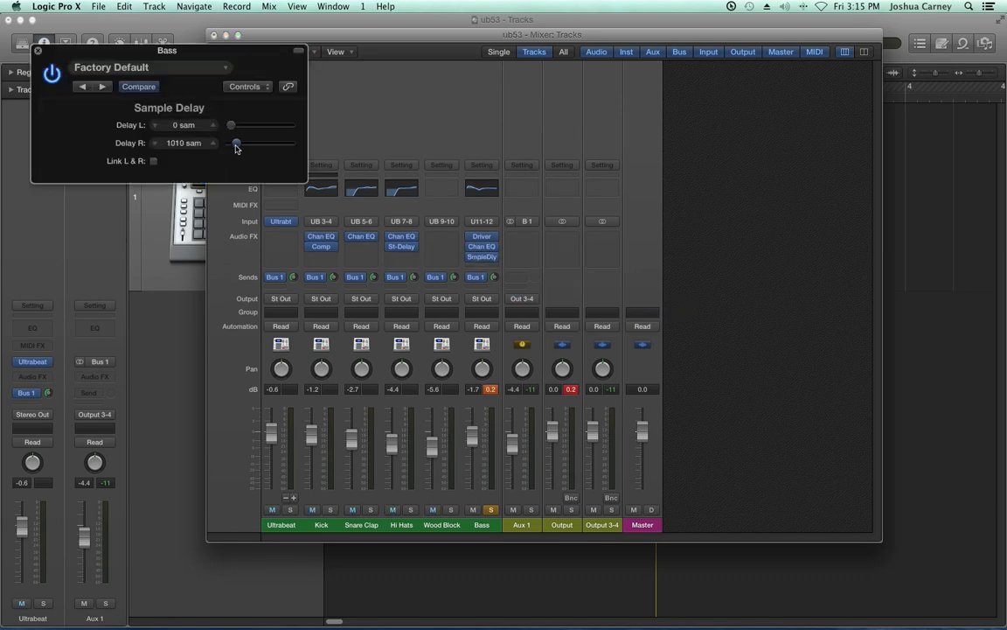
Step: Play the soloed Bass channel, raise its Sample Delay's right delay to 1414 samples, and close the plug-in
key("space")
left_click_drag(235, 146, 240, 147)
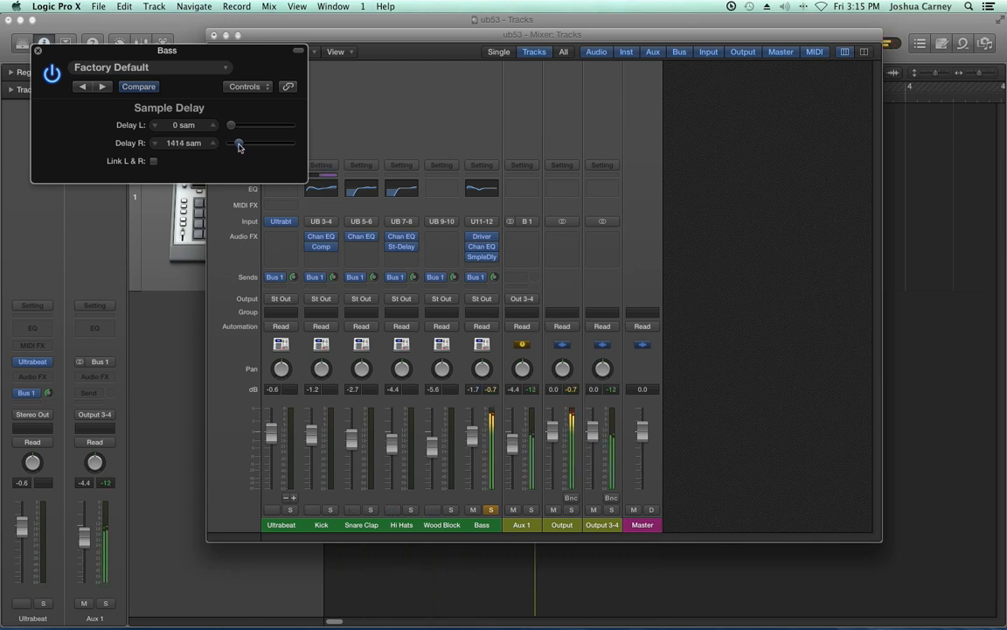
left_click(38, 50)
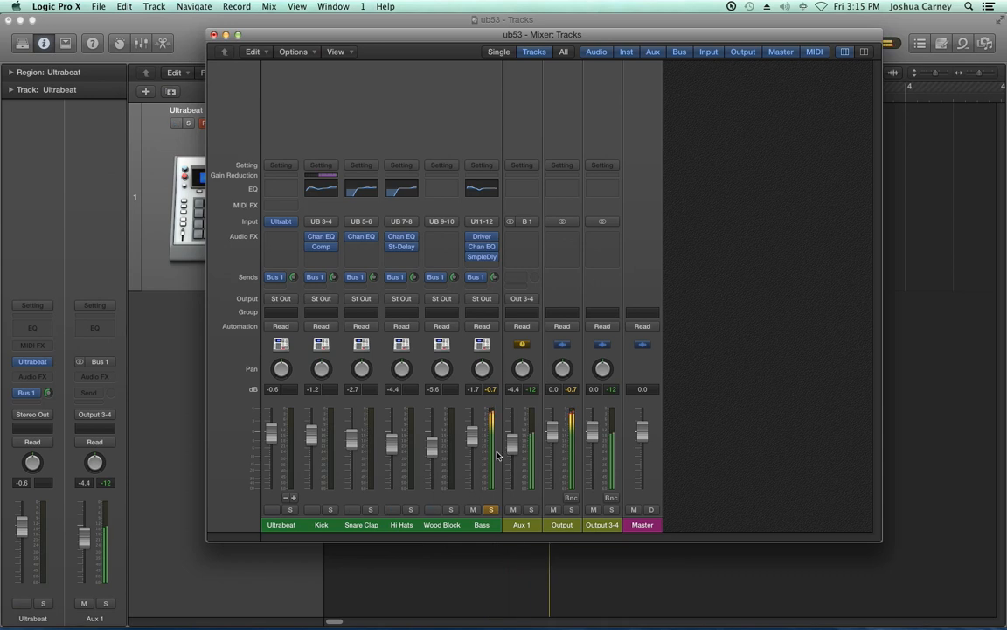
Step: Unsolo the Bass channel and lower its fader to -3.3 dB against the full mix
left_click_drag(473, 440, 473, 442)
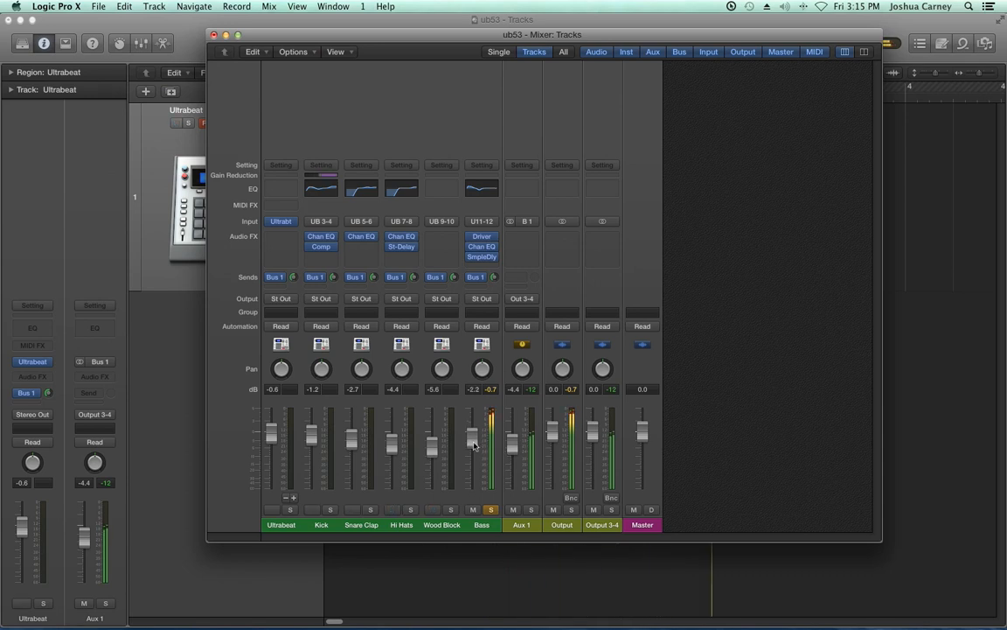
left_click(493, 509)
left_click(492, 510)
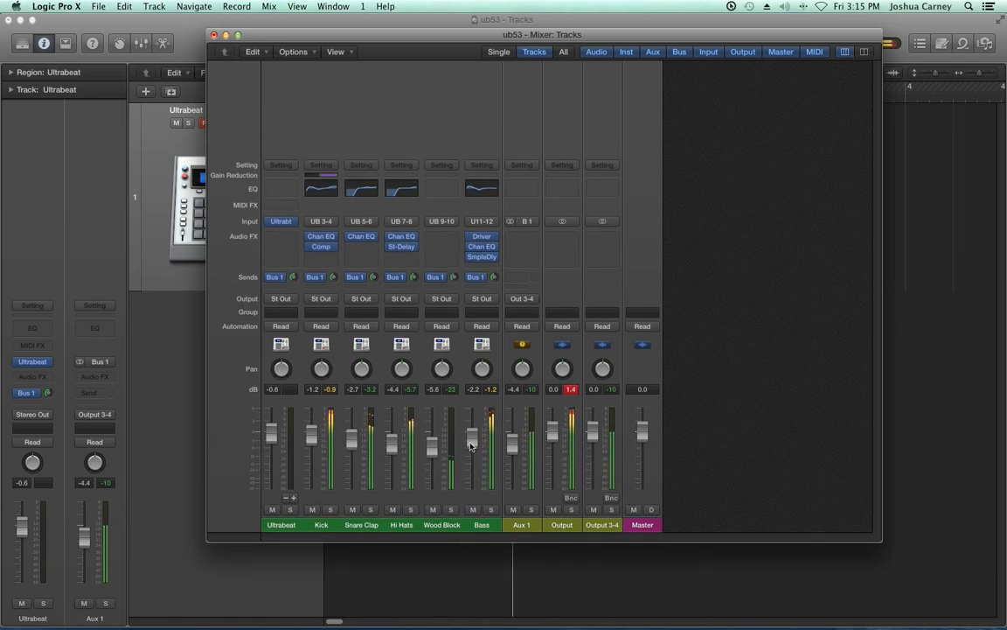
left_click_drag(472, 445, 472, 452)
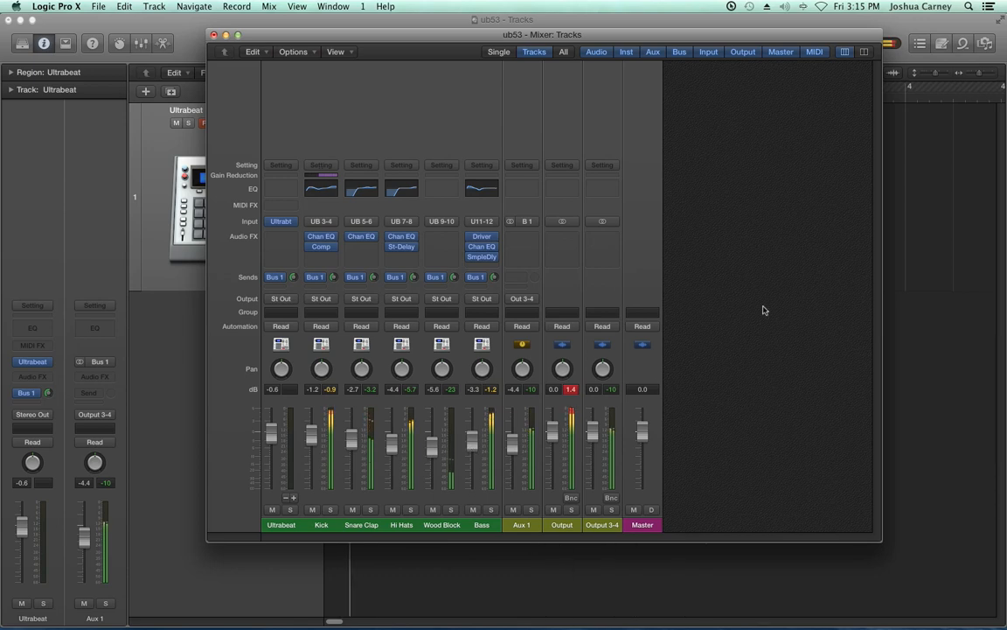
Step: Reset the Output channel's clipped peak reading and lower its fader to -1.8 dB
left_click(573, 390)
left_click(713, 383)
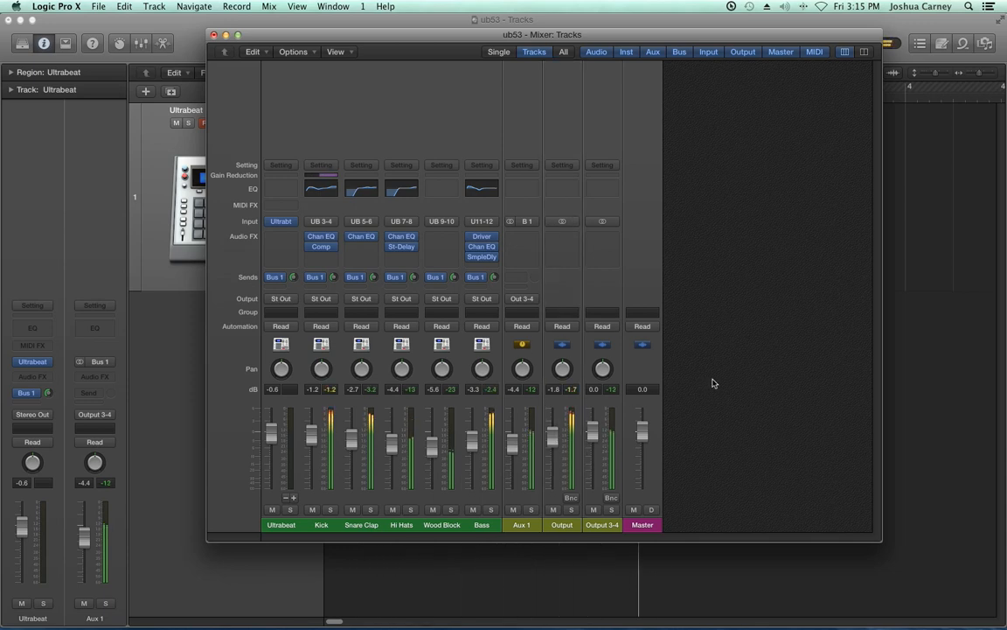